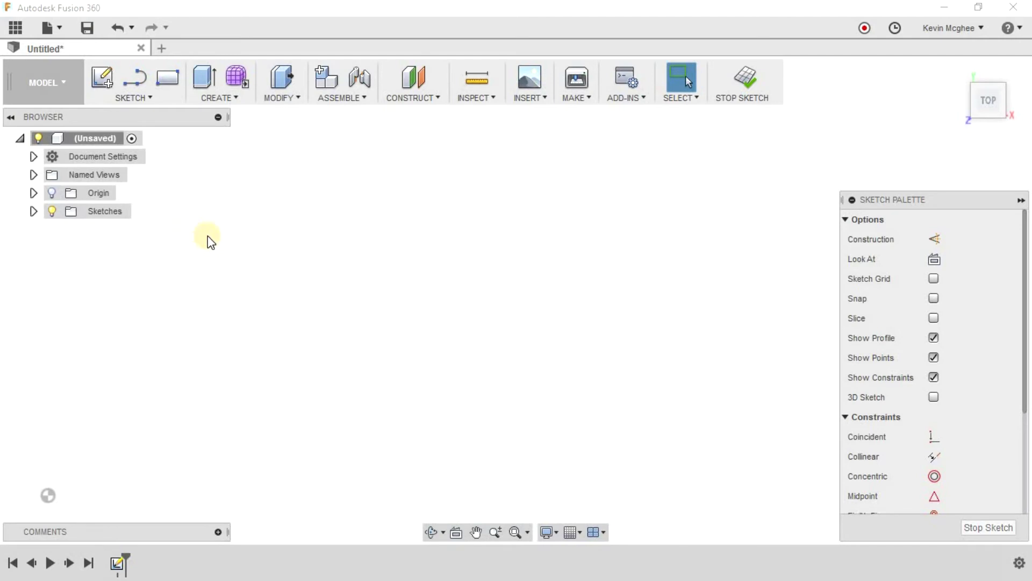
# - Sketch an open chain of three connected straight lines, the middle one about 1.65 in long
pyautogui.click(151, 98)
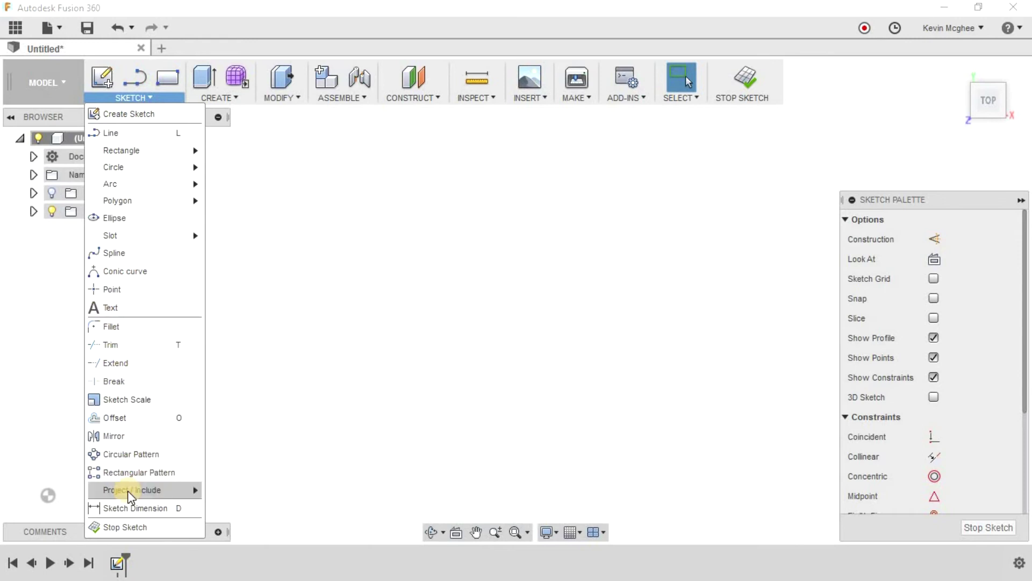
pyautogui.moveTo(146, 169)
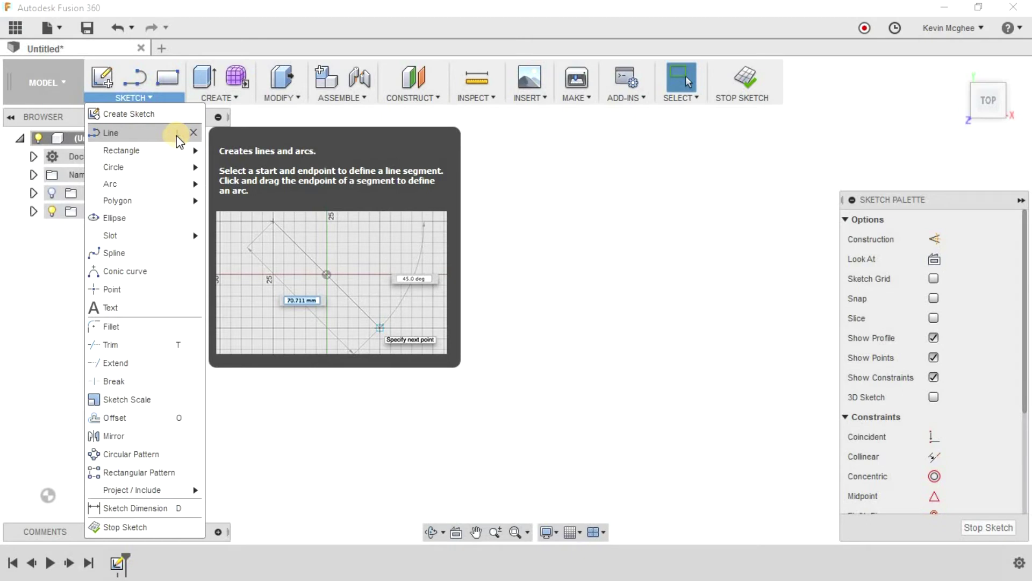
pyautogui.click(128, 134)
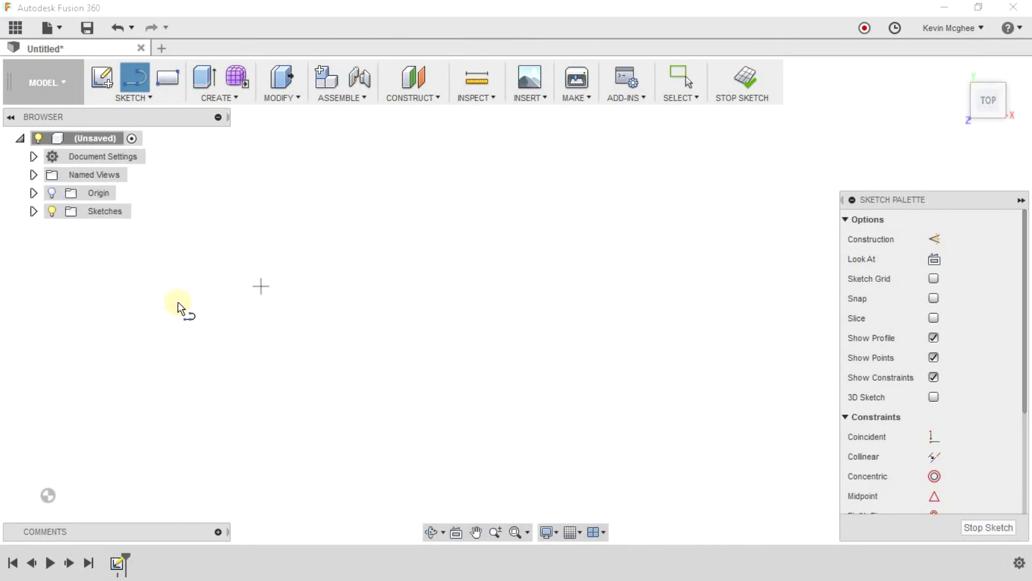
pyautogui.click(237, 295)
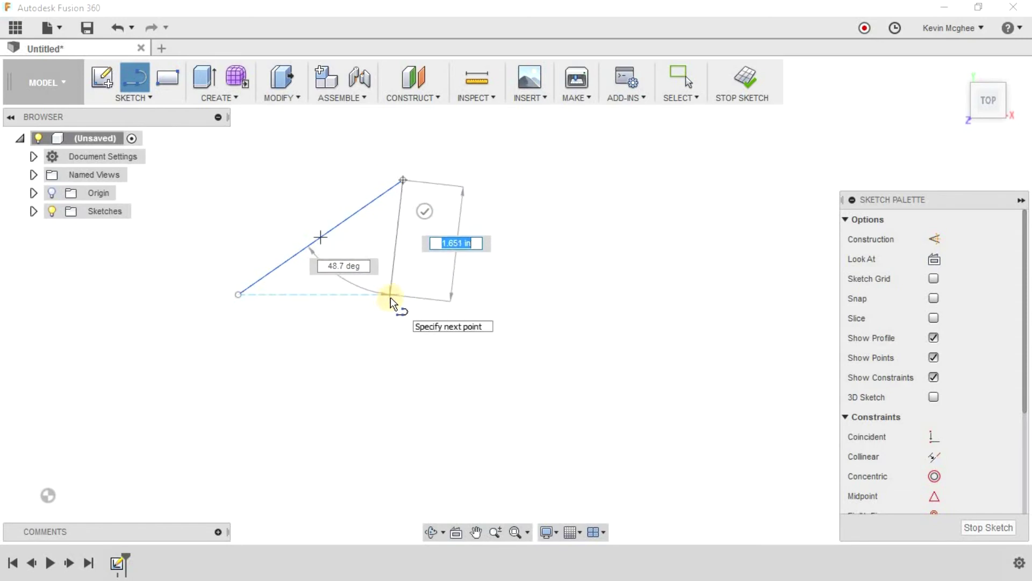
pyautogui.click(390, 295)
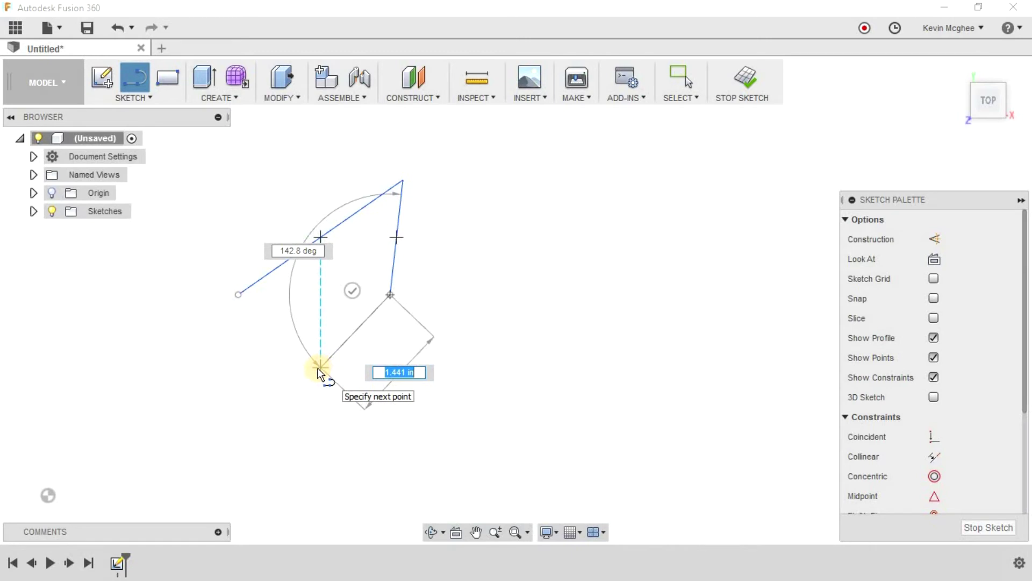
pyautogui.click(311, 373)
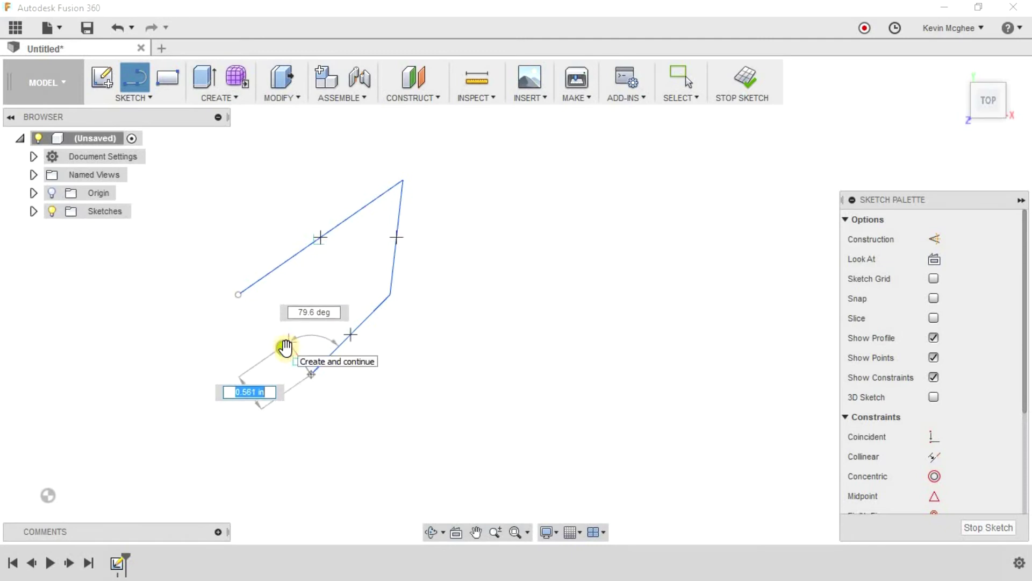
pyautogui.press('Escape')
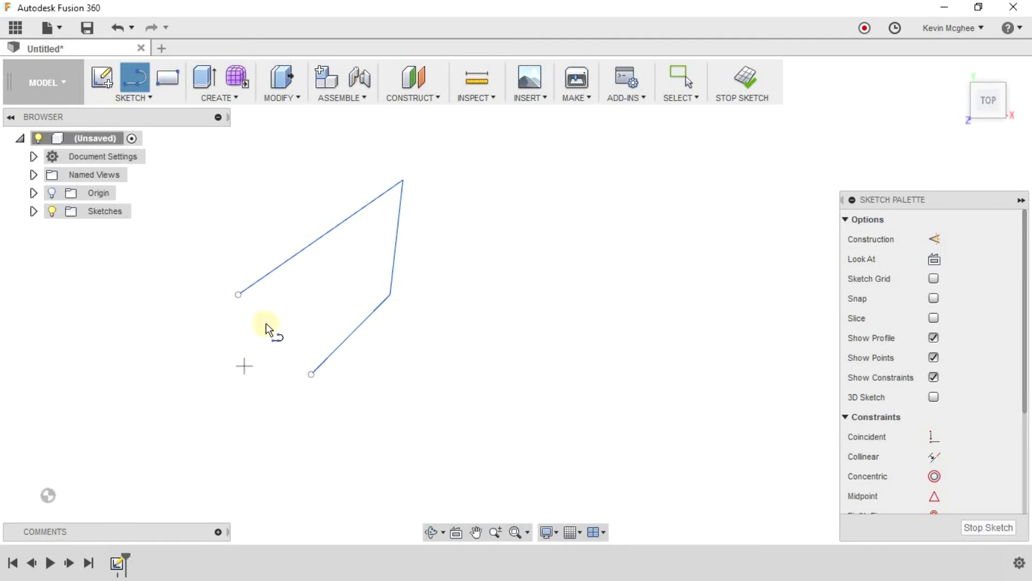
# - Close the open chain into a five-sided profile with two more lines joining its free ends
pyautogui.click(310, 376)
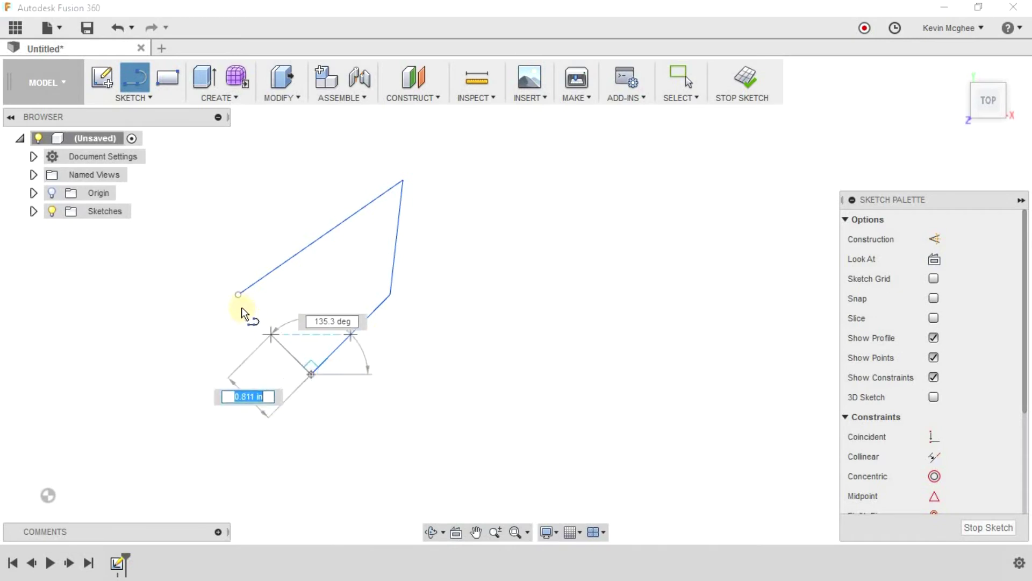
pyautogui.click(217, 366)
pyautogui.click(239, 295)
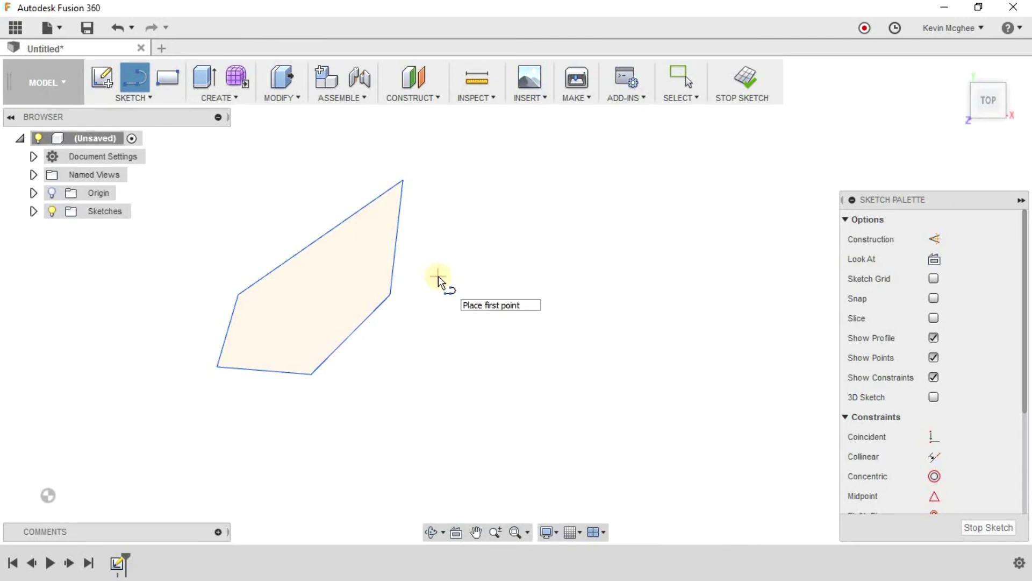
pyautogui.press('Escape')
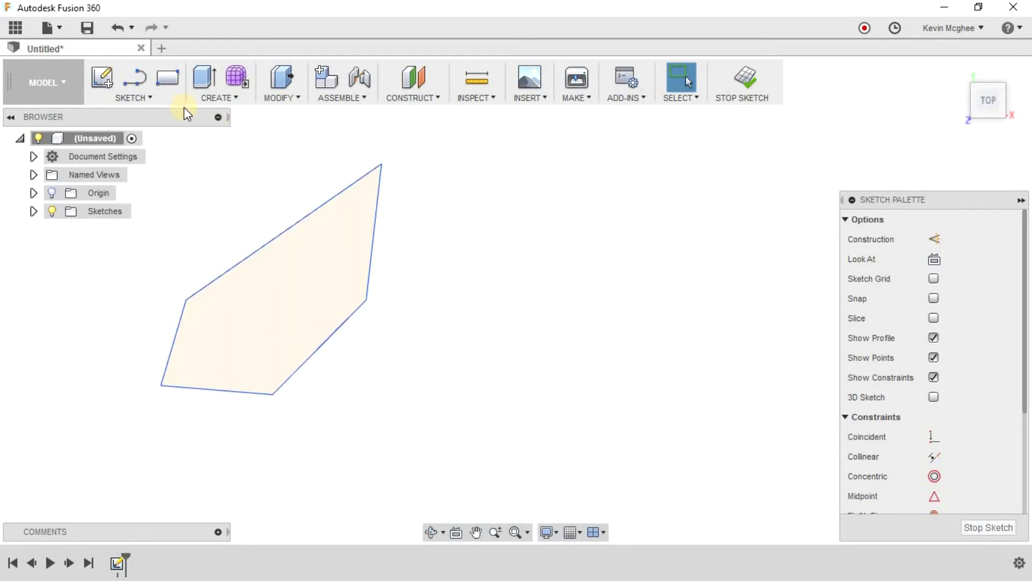
# - Start a separate line beside the five-sided profile and lock its length at 3 in
pyautogui.click(146, 95)
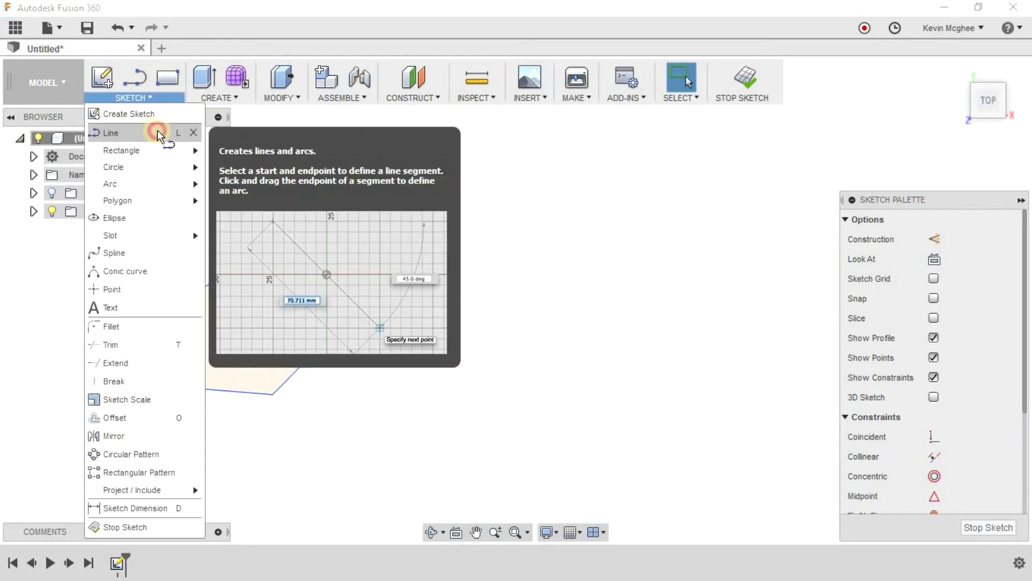
pyautogui.click(155, 132)
pyautogui.click(481, 339)
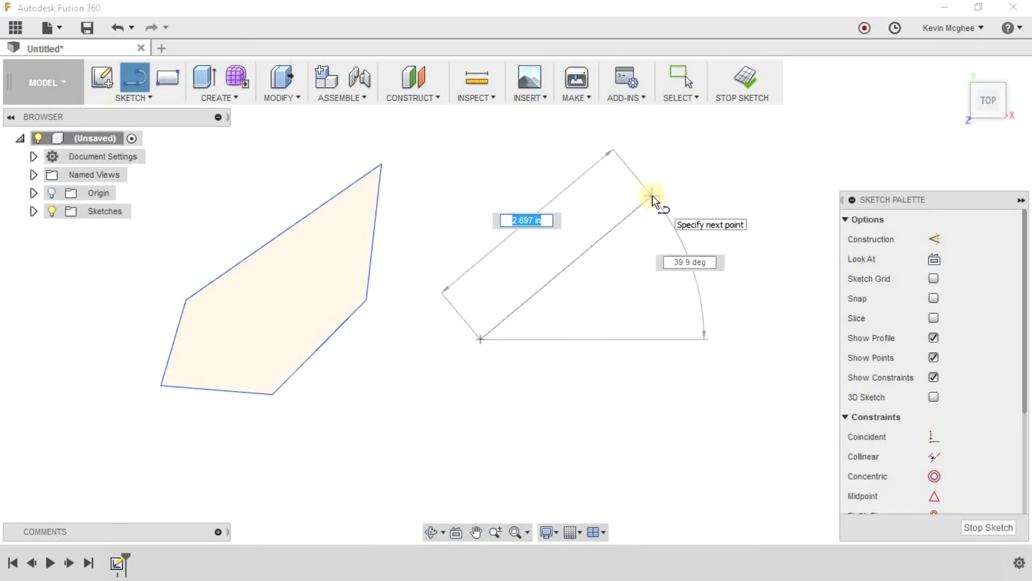
pyautogui.write('3')
pyautogui.press('Tab')
pyautogui.press('Tab')
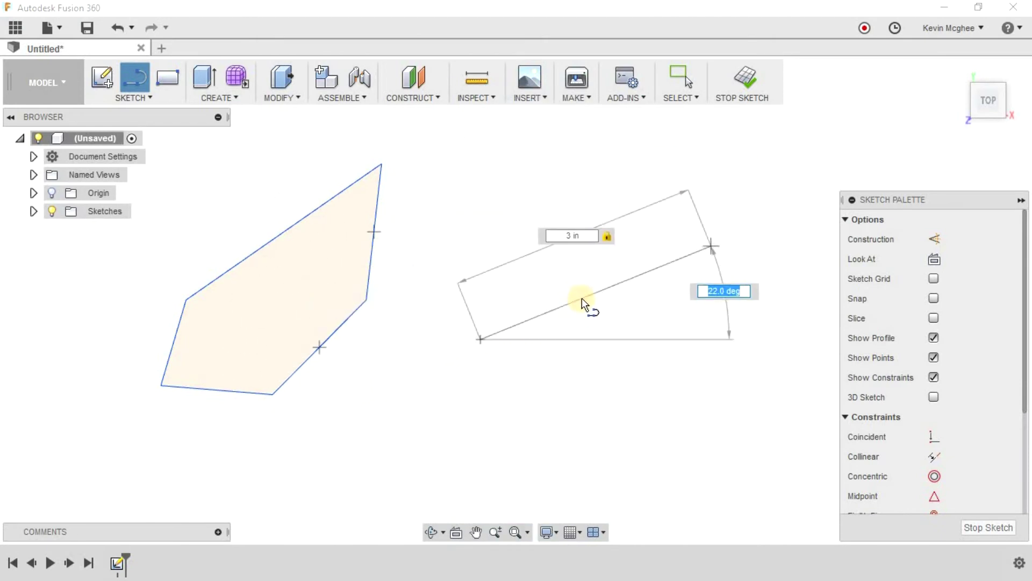
# - Try angles of 45, 90 and 37 degrees for the 3 in line
pyautogui.write('45')
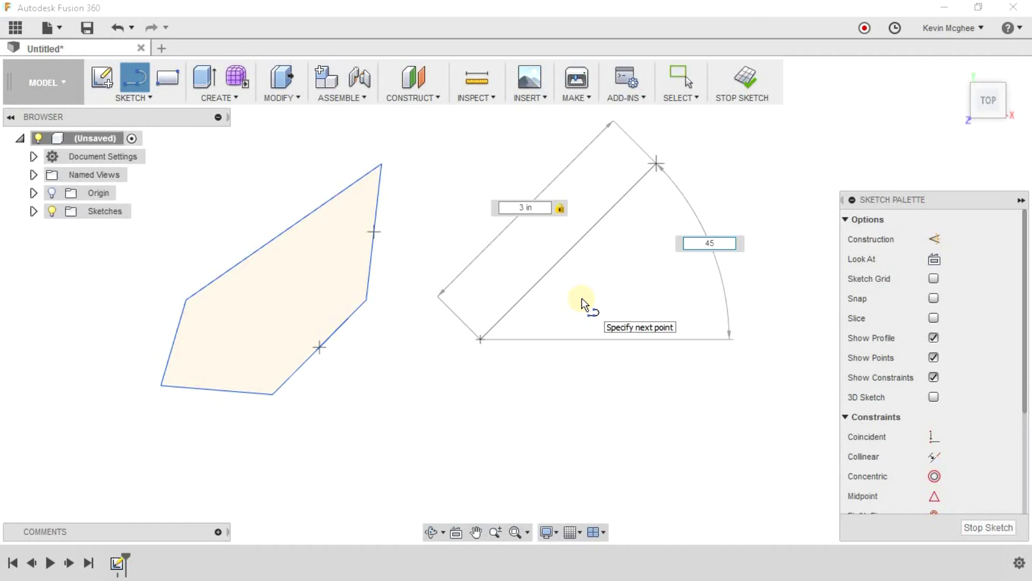
pyautogui.press('BackSpace')
pyautogui.press('BackSpace')
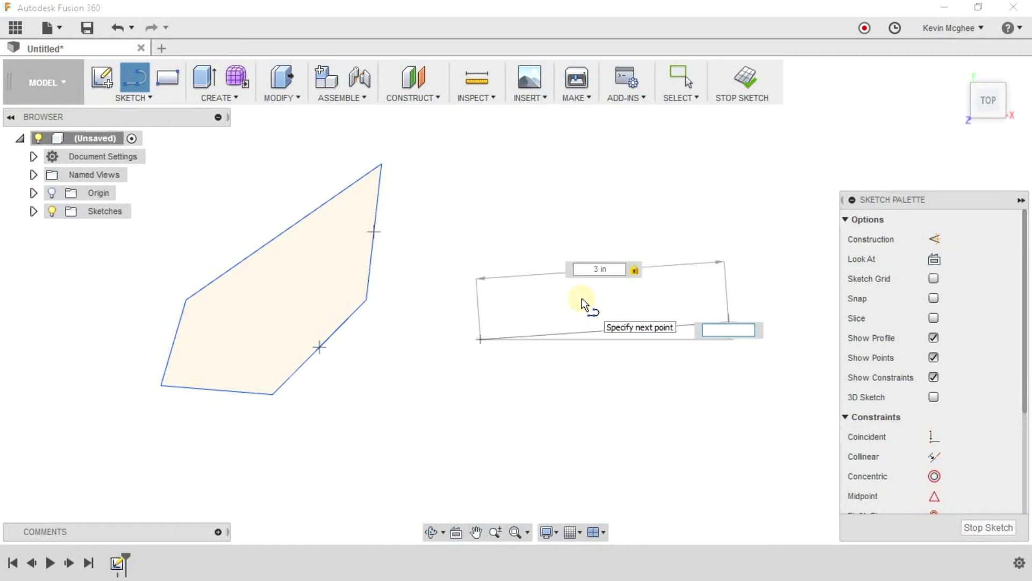
pyautogui.write('90')
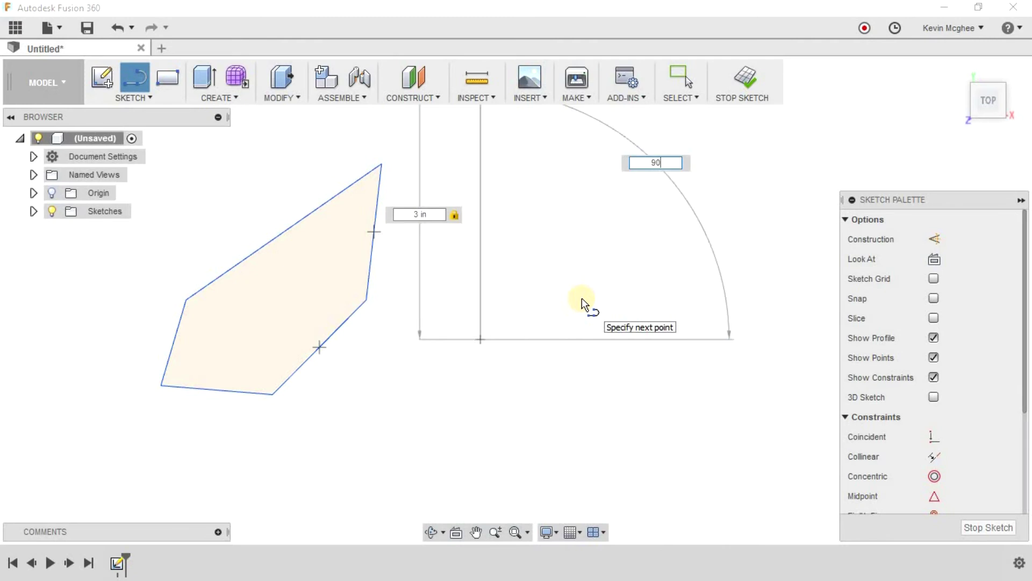
pyautogui.write('37')
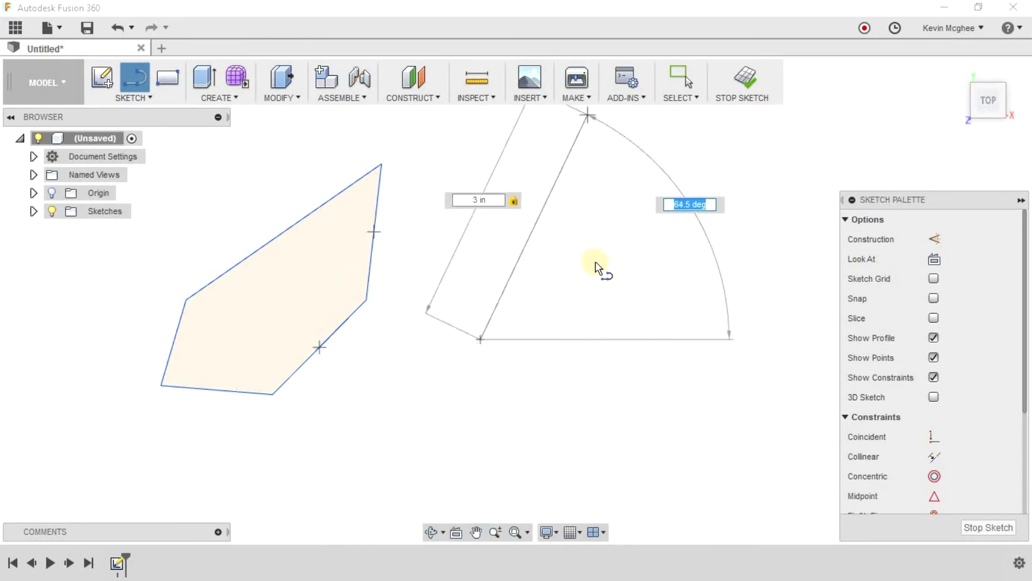
# - Set the 3 in line's angle to 35.9 degrees from horizontal and finish the line
pyautogui.write('35.9')
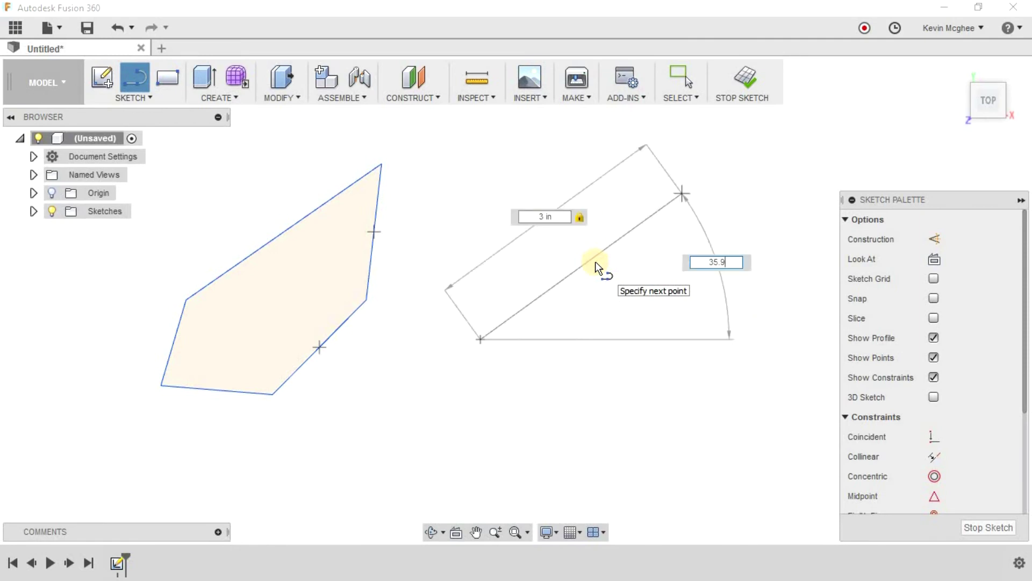
pyautogui.press('Return')
pyautogui.press('Escape')
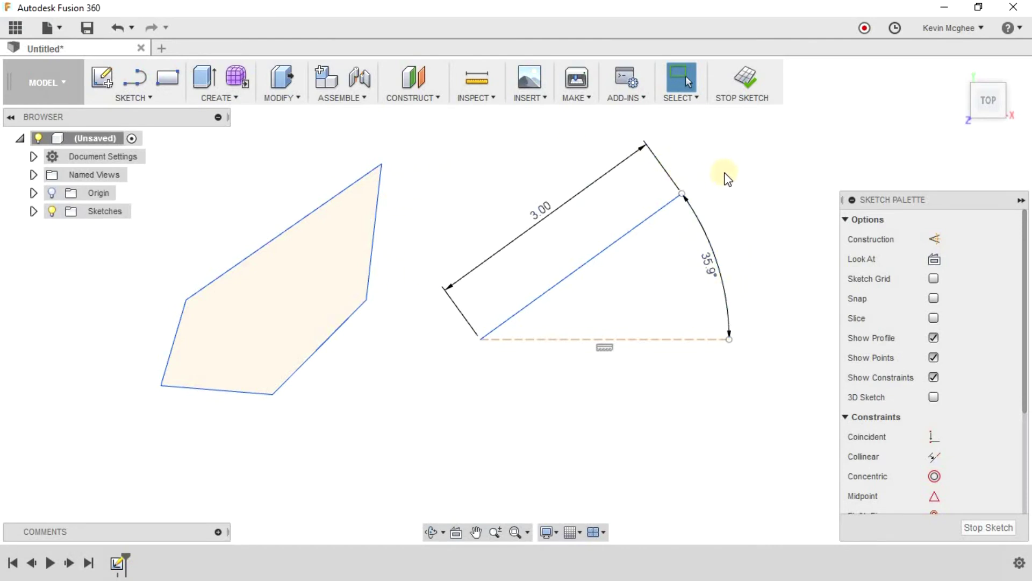
# - Sketch a 2-point rectangle about 2.4 in wide and 1.2 in high in an empty area
pyautogui.moveTo(214, 221); pyautogui.dragTo(203, 247, button='middle')
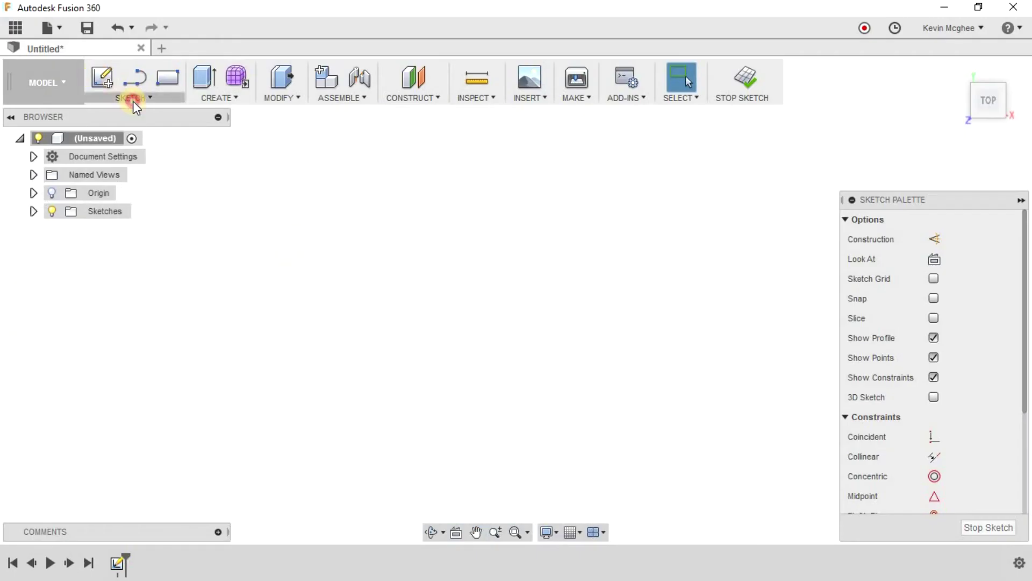
pyautogui.click(133, 98)
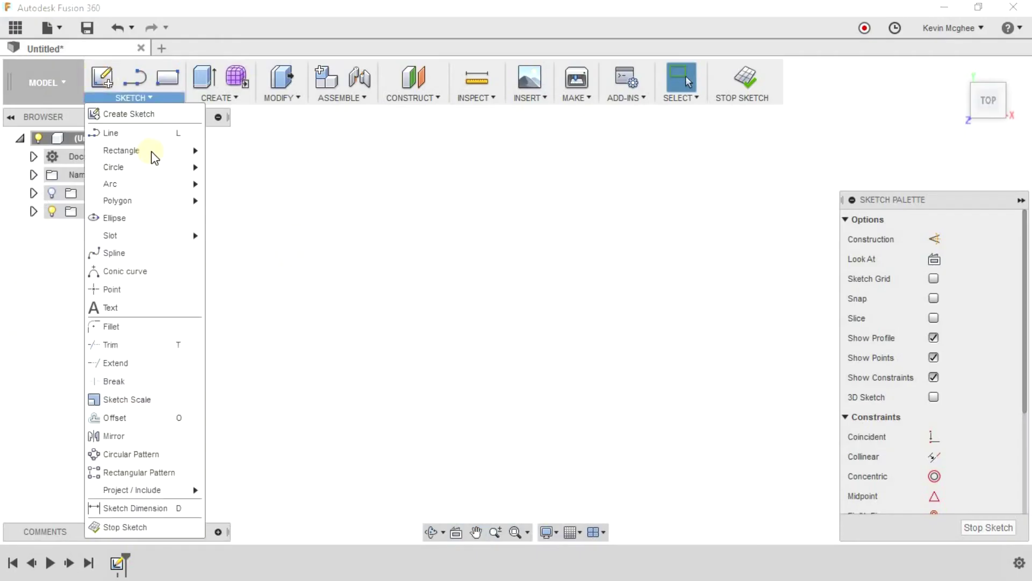
pyautogui.moveTo(152, 153)
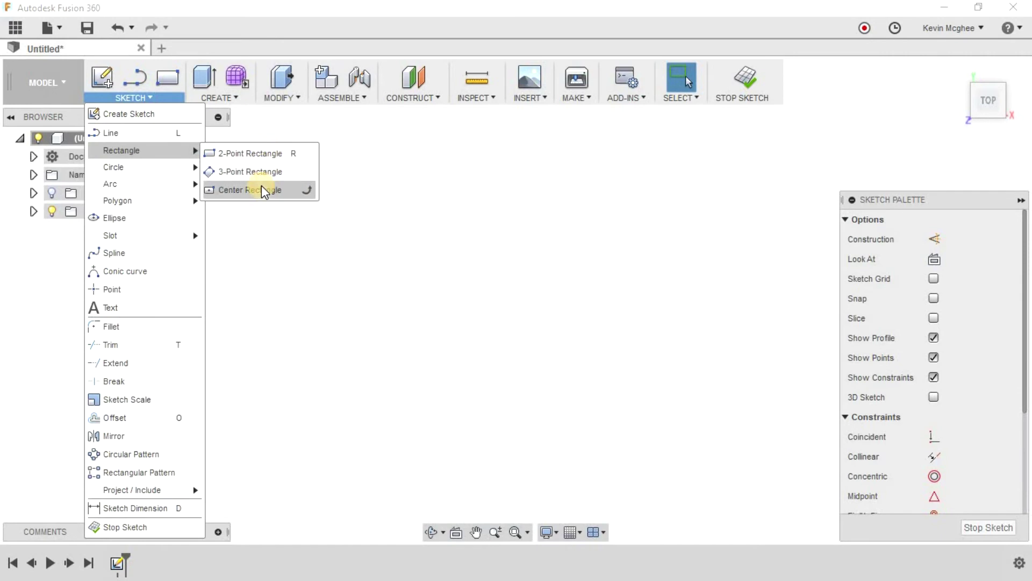
pyautogui.click(265, 153)
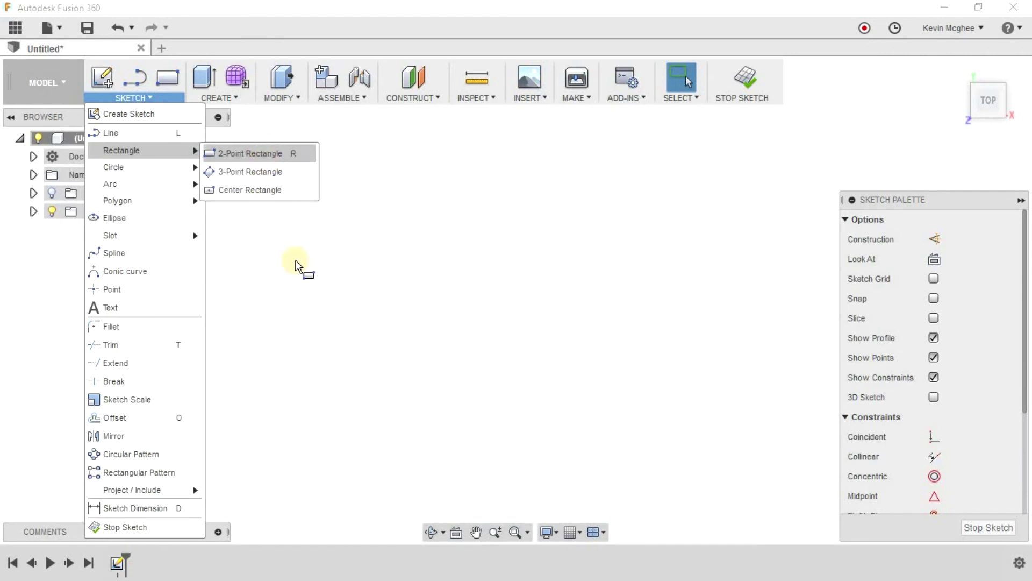
pyautogui.click(232, 193)
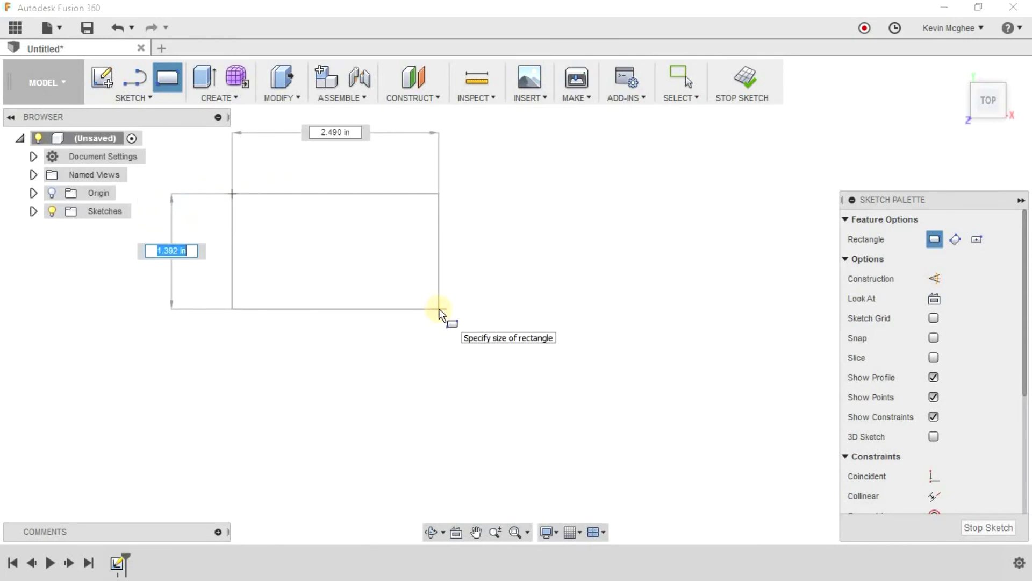
pyautogui.click(427, 296)
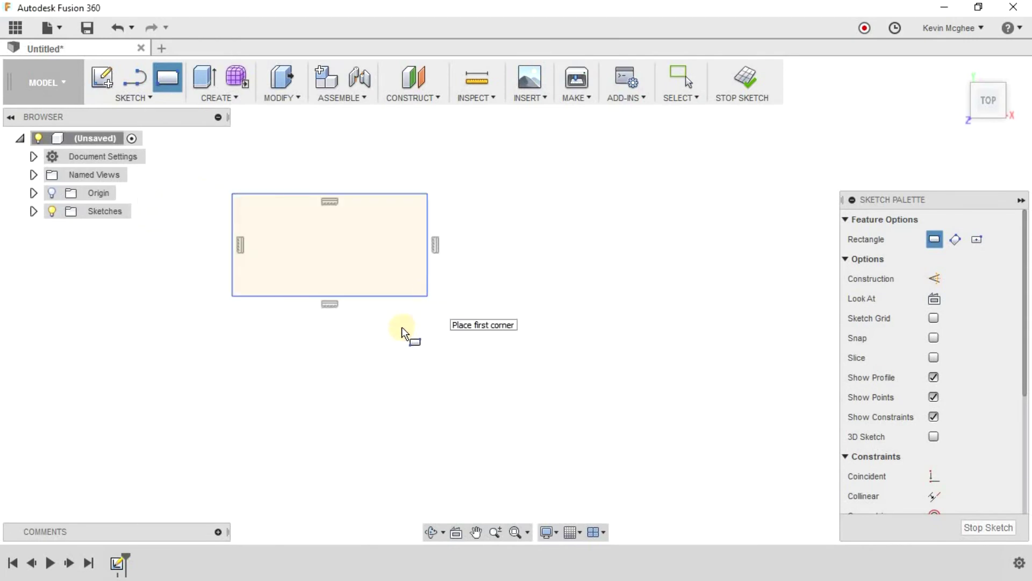
# - Sketch a second 2-point rectangle beside the first, 2.5 in high and 1.75 in wide
pyautogui.click(464, 194)
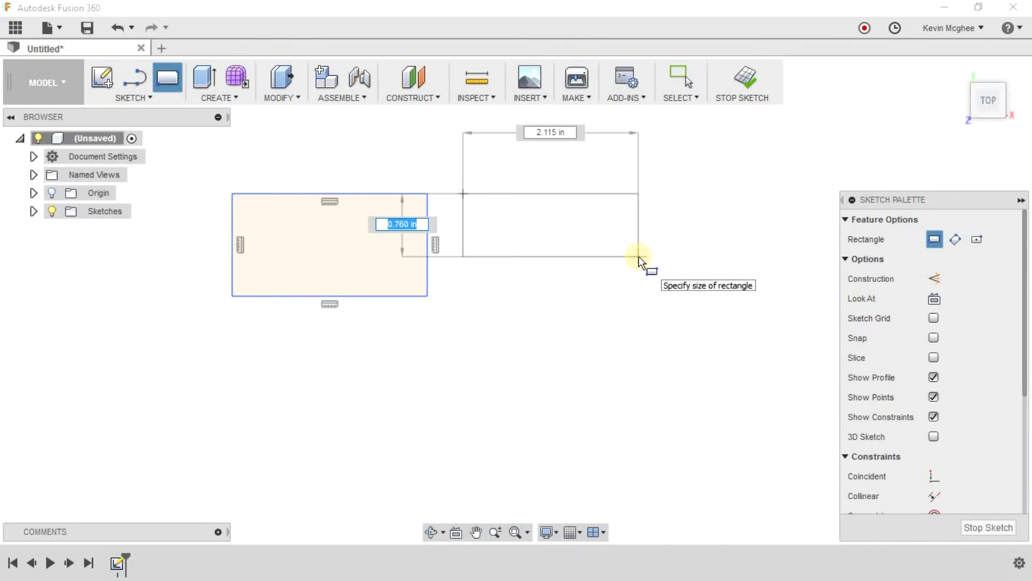
pyautogui.write('2.5')
pyautogui.press('Tab')
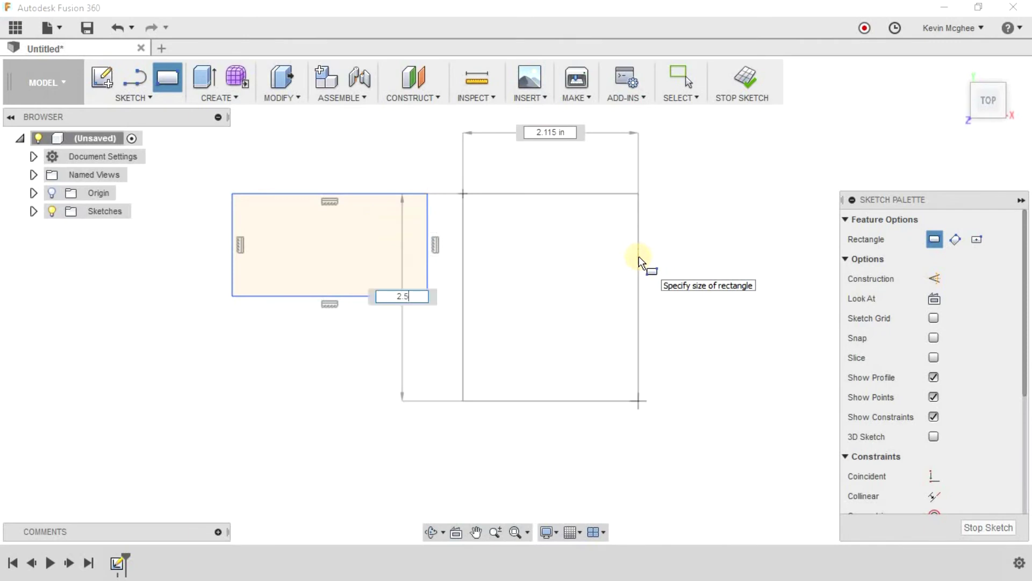
pyautogui.write('1.75')
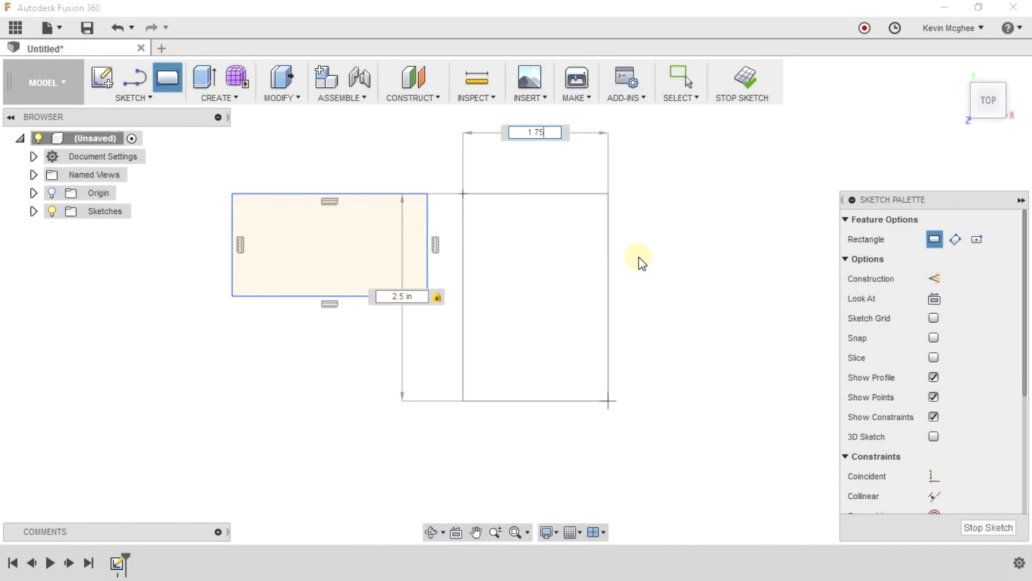
pyautogui.press('Return')
pyautogui.press('Escape')
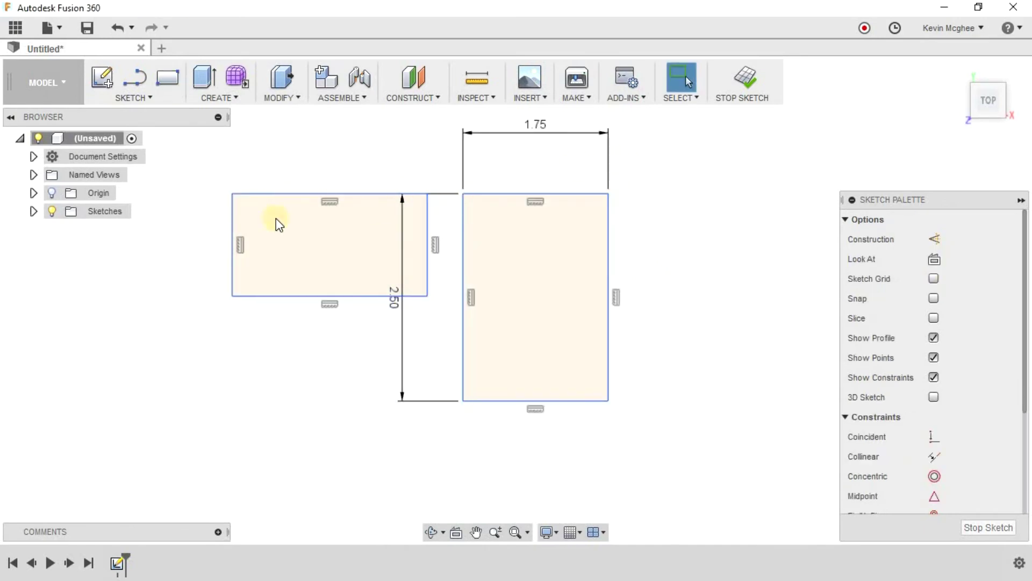
# - Sketch a tilted 3-point rectangle about 2.5 in long and 1.3 in wide in an empty area
pyautogui.moveTo(530, 302); pyautogui.dragTo(57, 307, button='middle')
pyautogui.click(146, 97)
pyautogui.moveTo(188, 151)
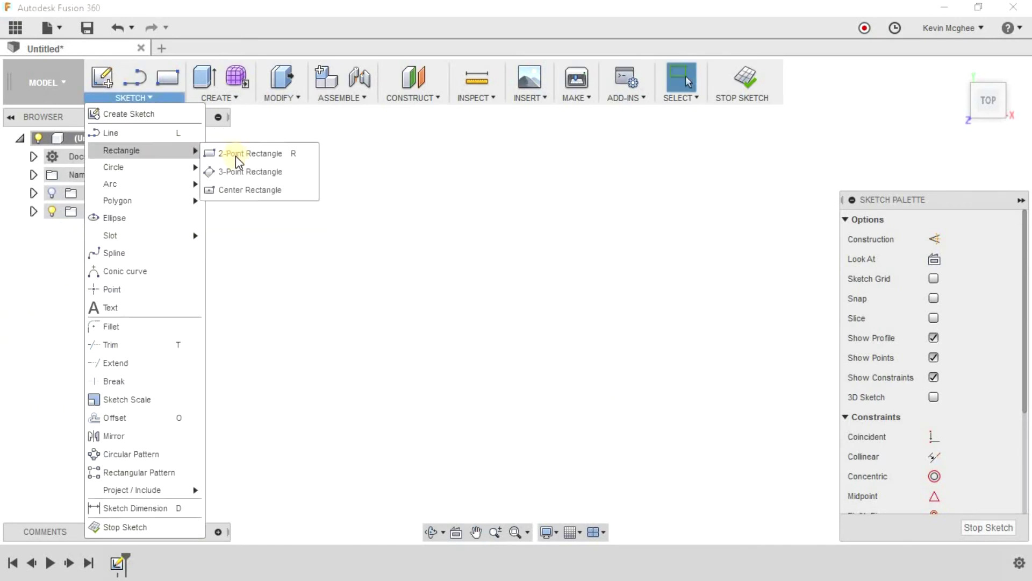
pyautogui.click(240, 170)
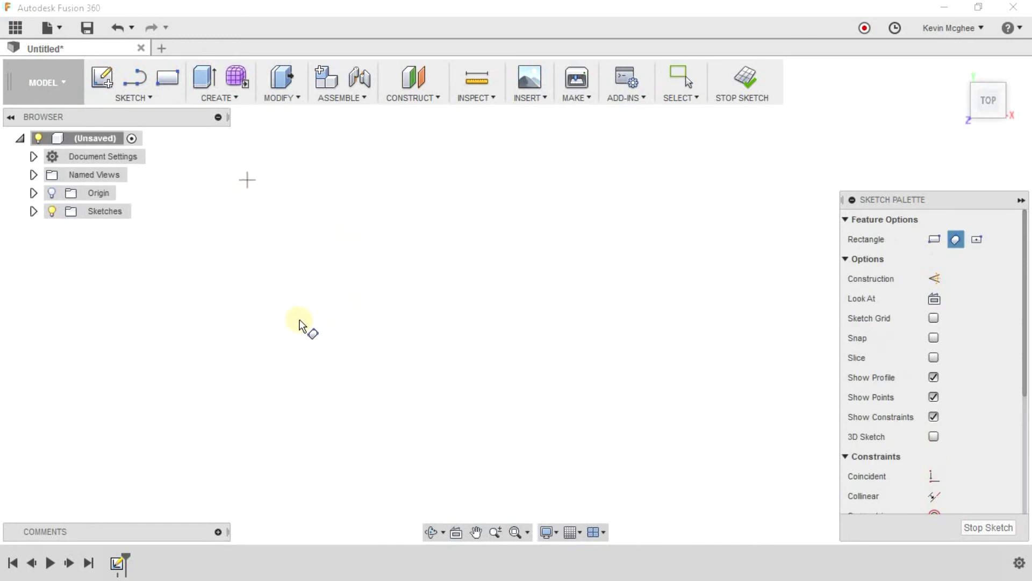
pyautogui.click(369, 164)
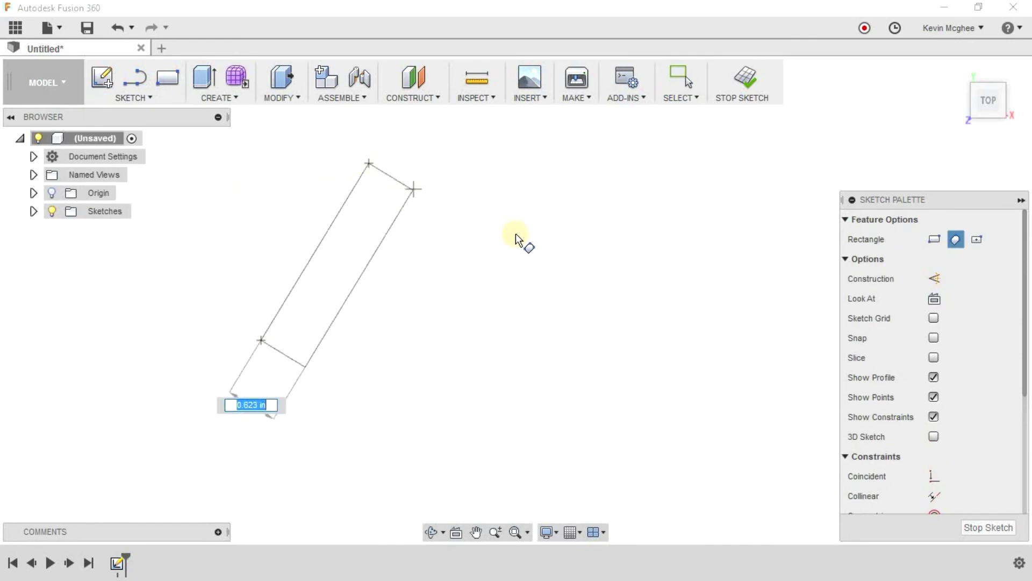
pyautogui.click(460, 219)
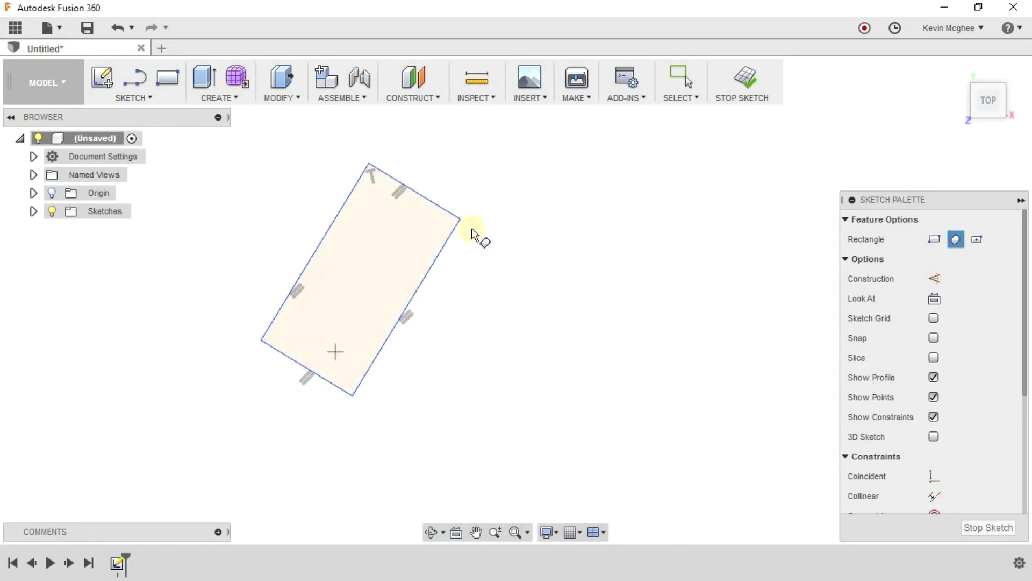
# - Sketch a second tilted 3-point rectangle beside the first, with both sides set to 1.75 in
pyautogui.click(499, 388)
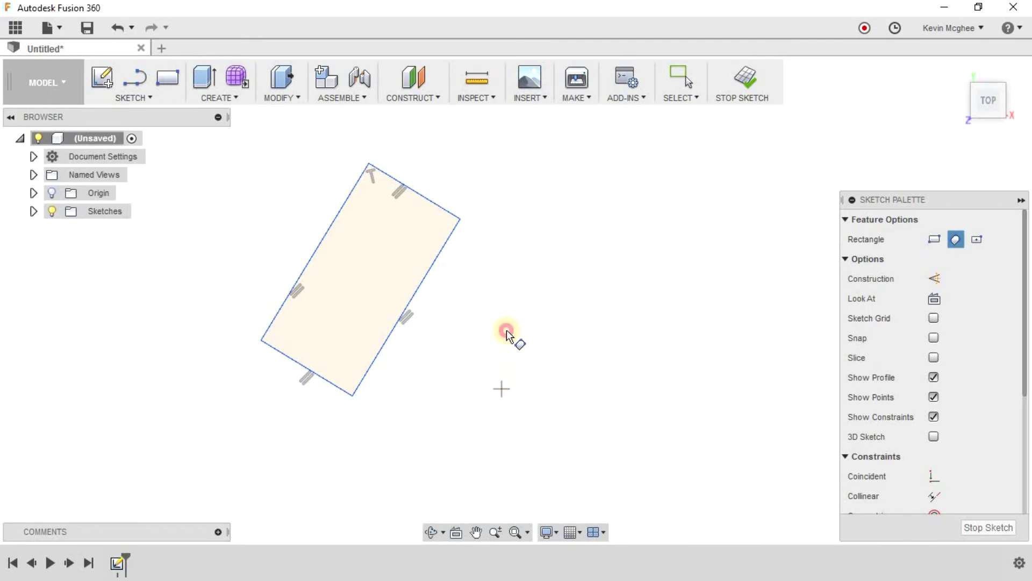
pyautogui.click(450, 352)
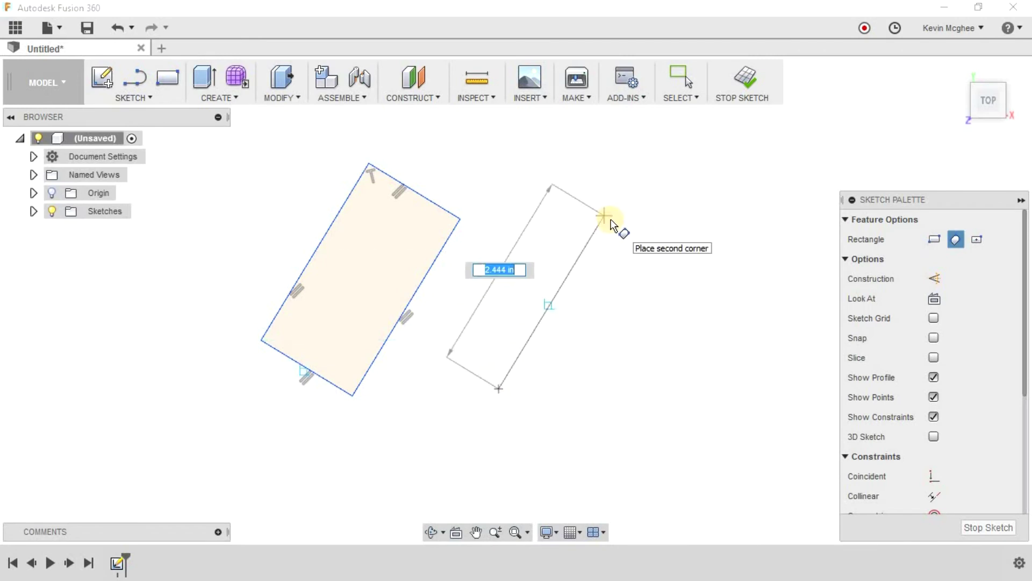
pyautogui.write('1.75')
pyautogui.press('Tab')
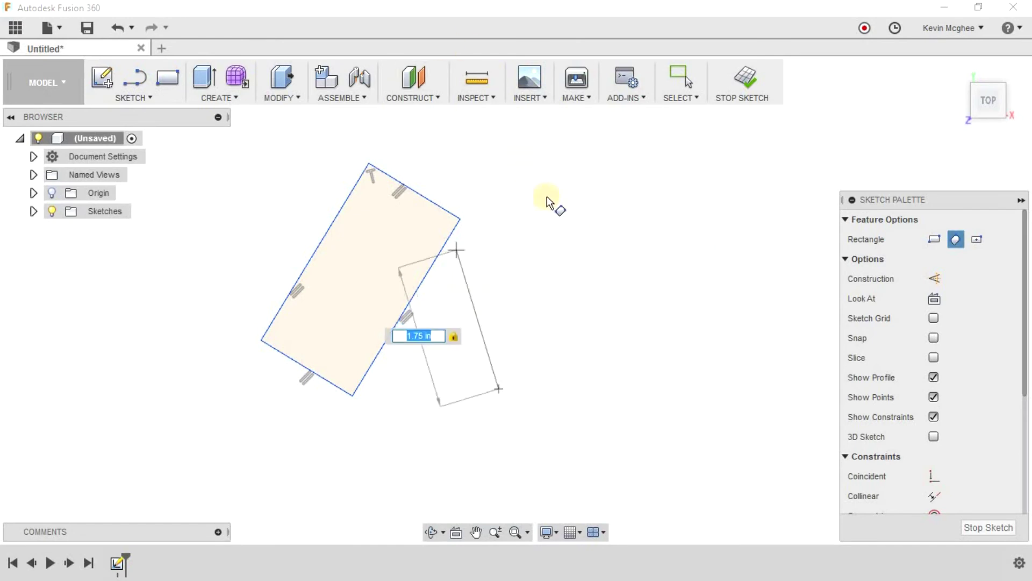
pyautogui.click(577, 226)
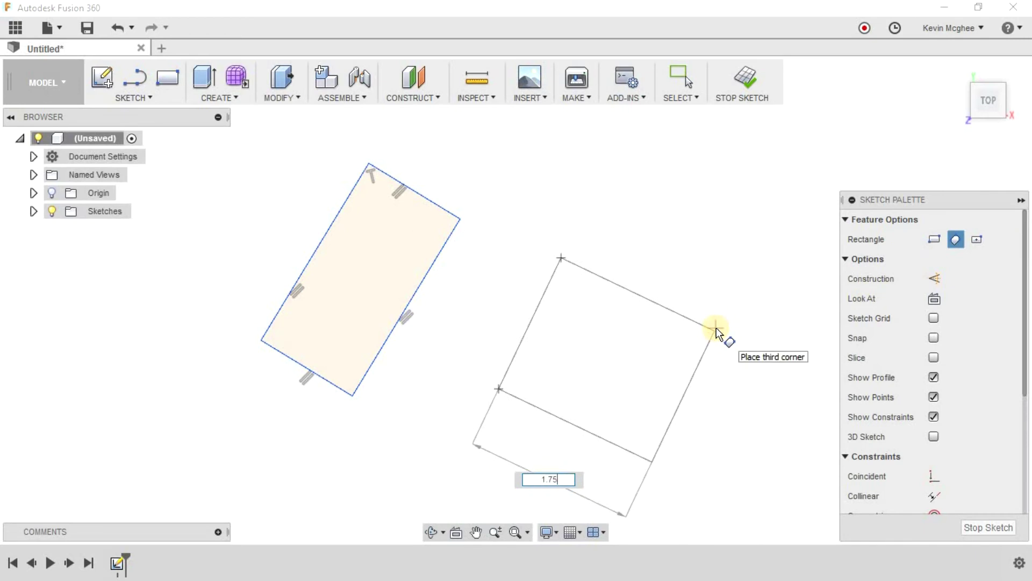
pyautogui.press('Tab')
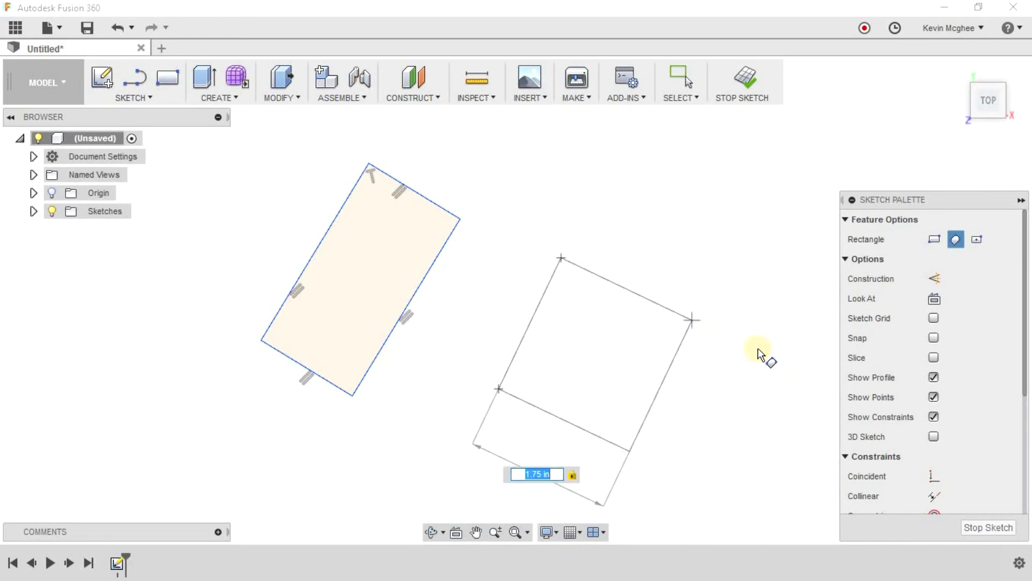
pyautogui.click(772, 309)
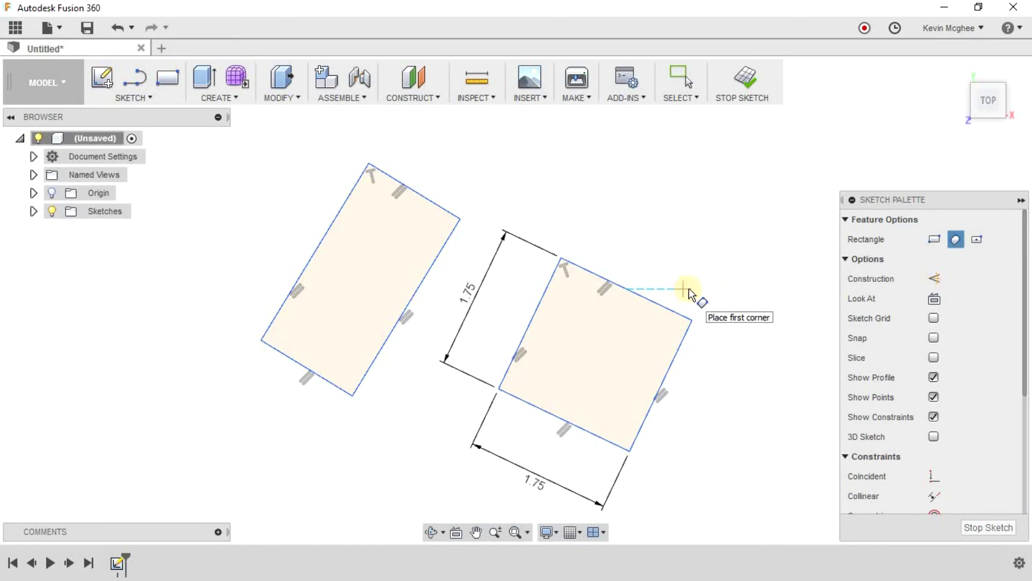
# - Sketch a center rectangle in an empty area, 1.25 in high and 4 in wide
pyautogui.moveTo(394, 292); pyautogui.dragTo(1, 285, button='middle')
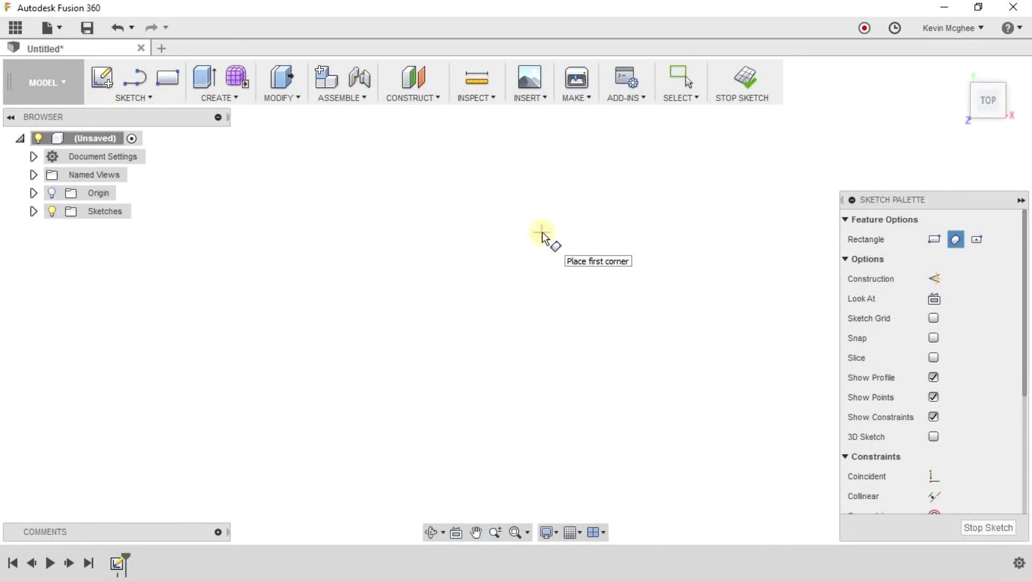
pyautogui.click(160, 95)
pyautogui.moveTo(166, 150)
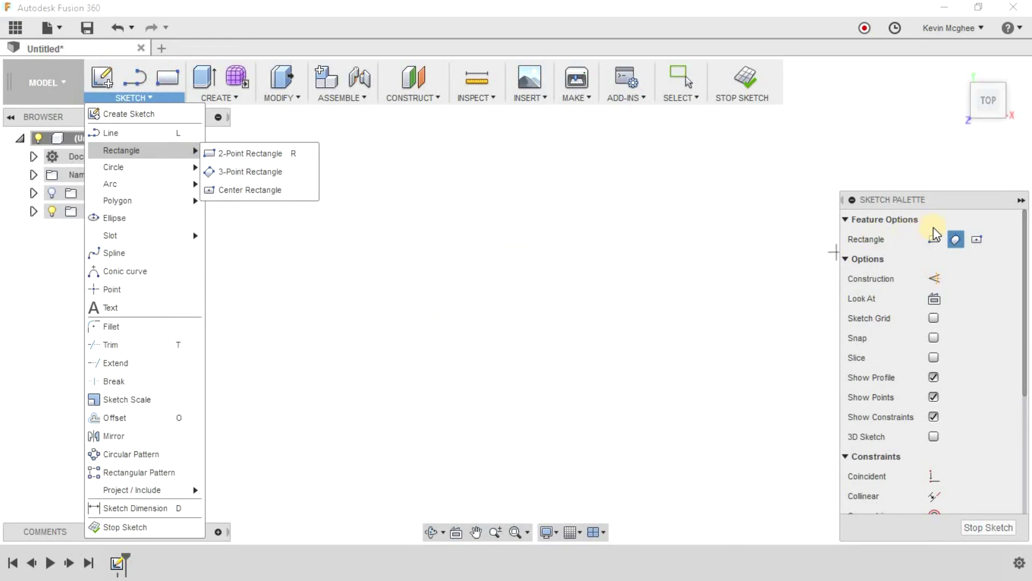
pyautogui.click(955, 240)
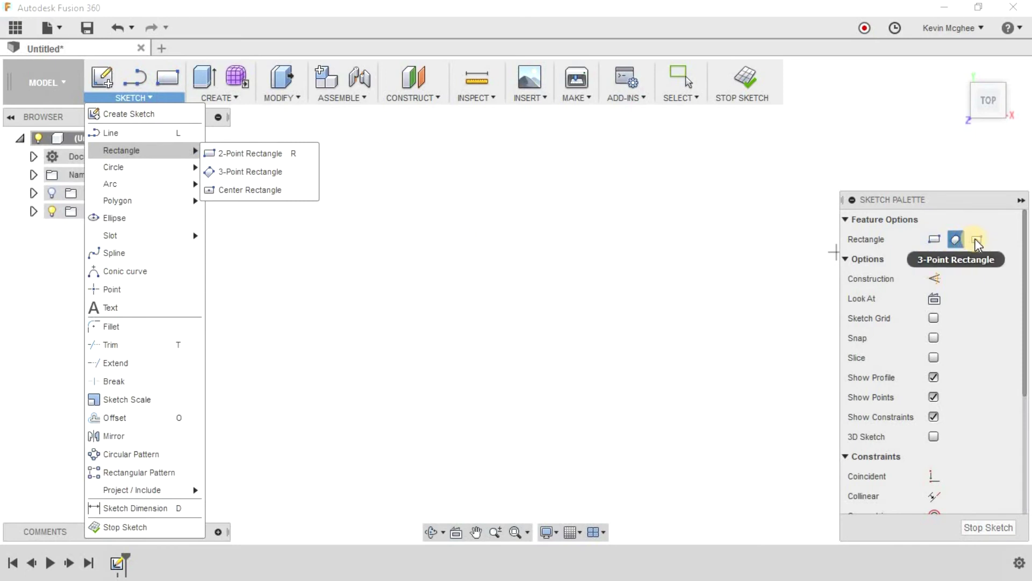
pyautogui.click(976, 237)
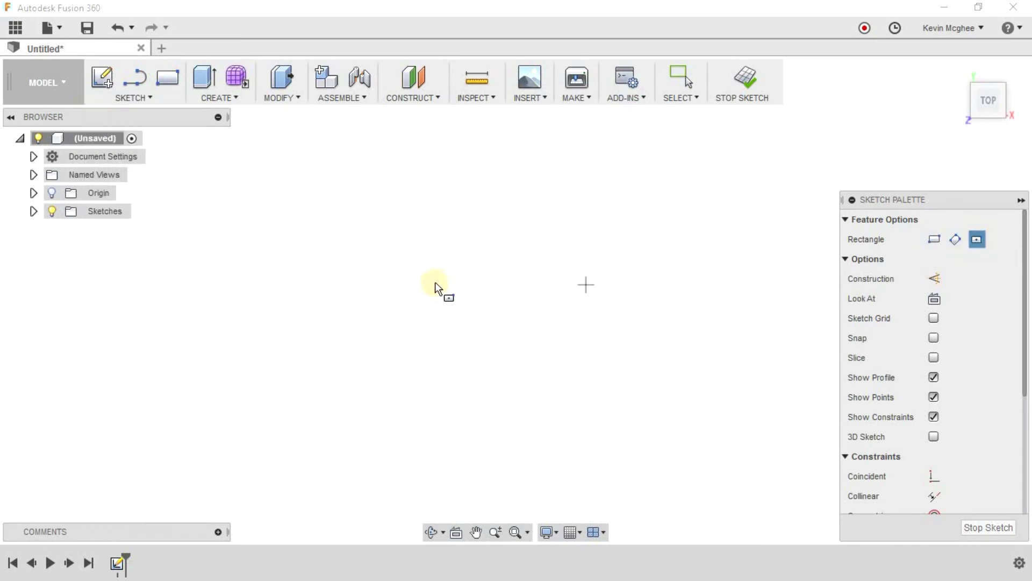
pyautogui.click(377, 276)
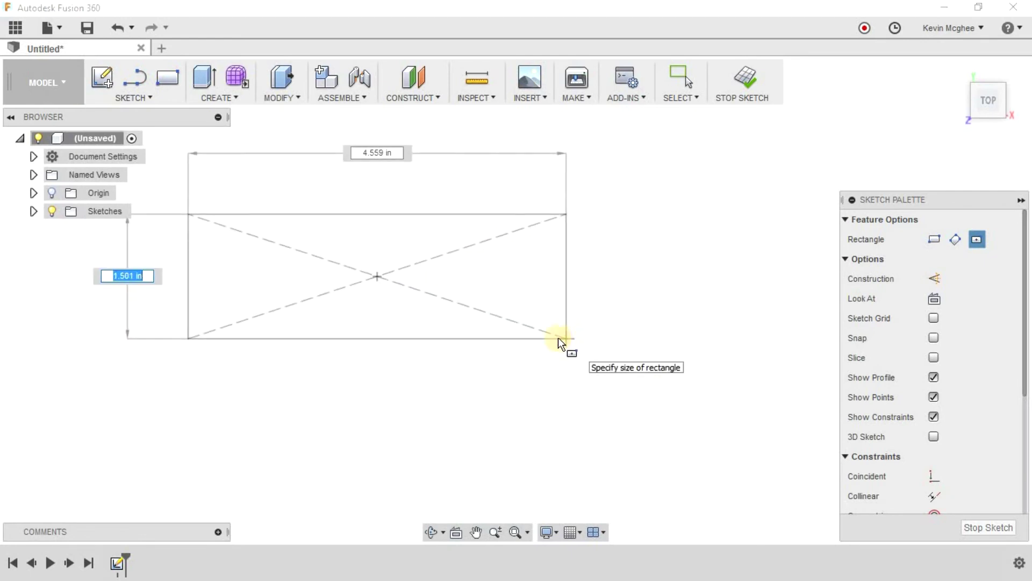
pyautogui.write('1.25')
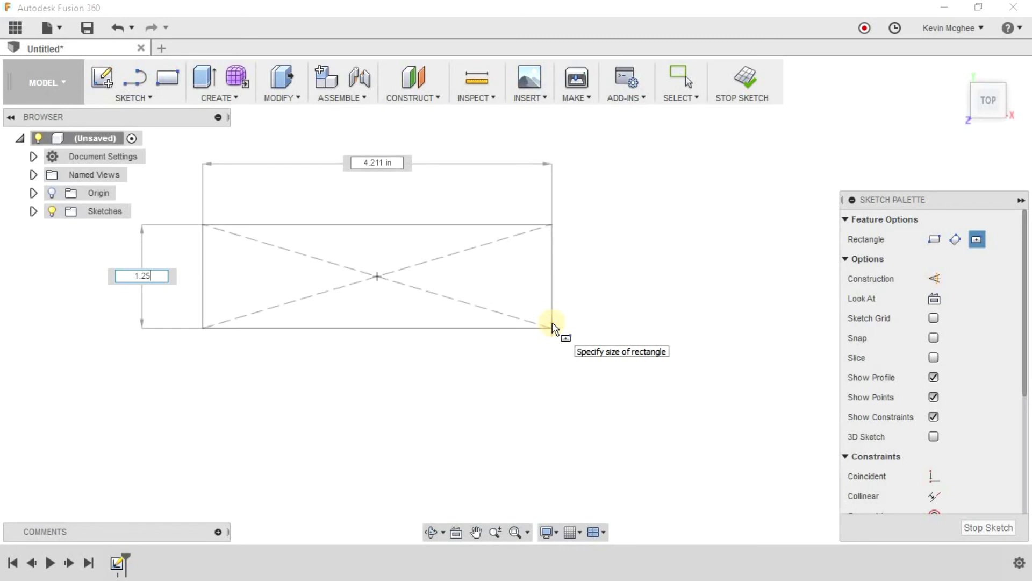
pyautogui.press('Tab')
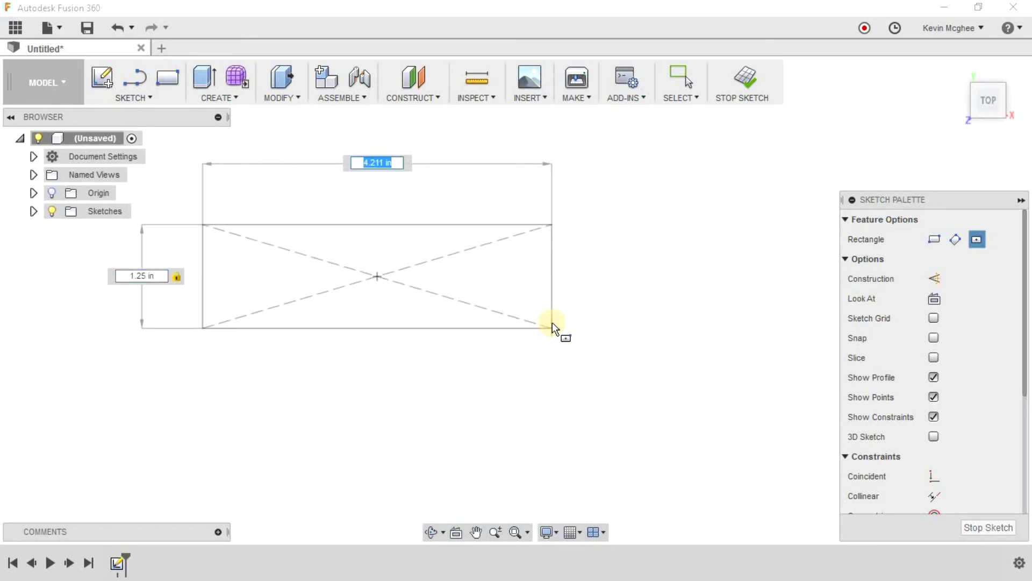
pyautogui.write('4')
pyautogui.press('Return')
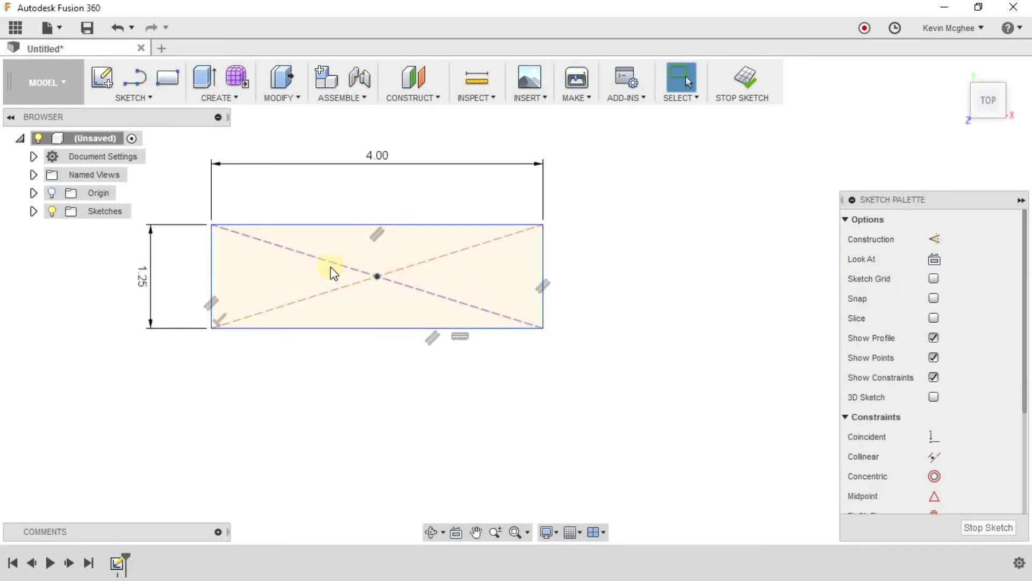
# - Sketch a center diameter circle with a 2 in diameter in an empty area
pyautogui.scroll(4, 334, 277)
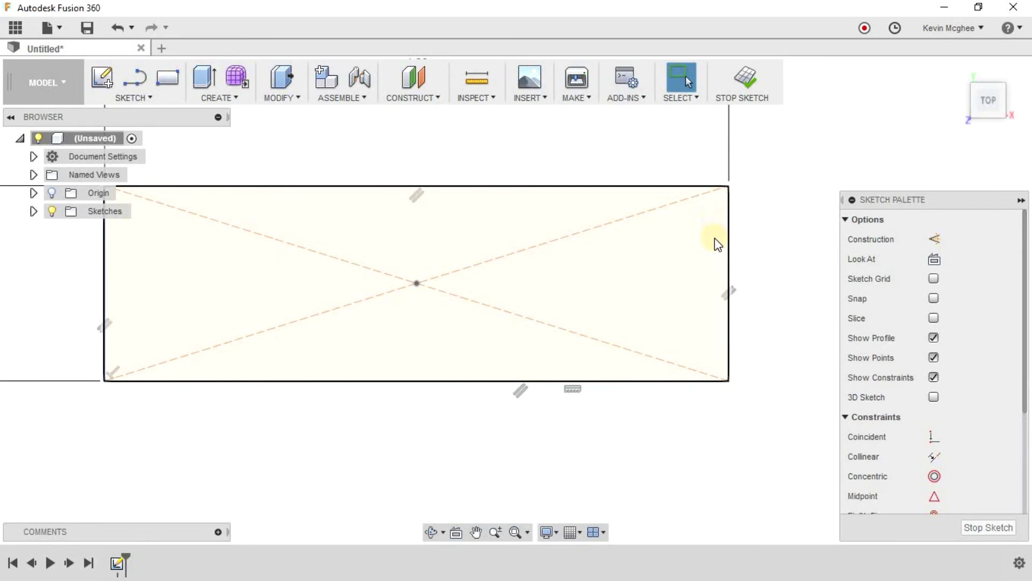
pyautogui.scroll(-4, 718, 253)
pyautogui.moveTo(272, 355); pyautogui.dragTo(3, 352, button='middle')
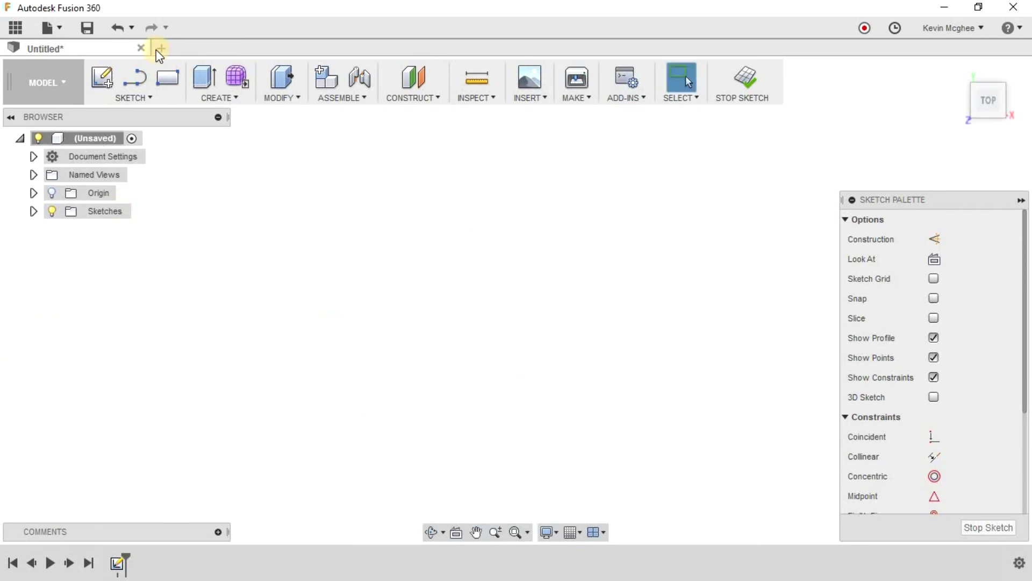
pyautogui.click(146, 100)
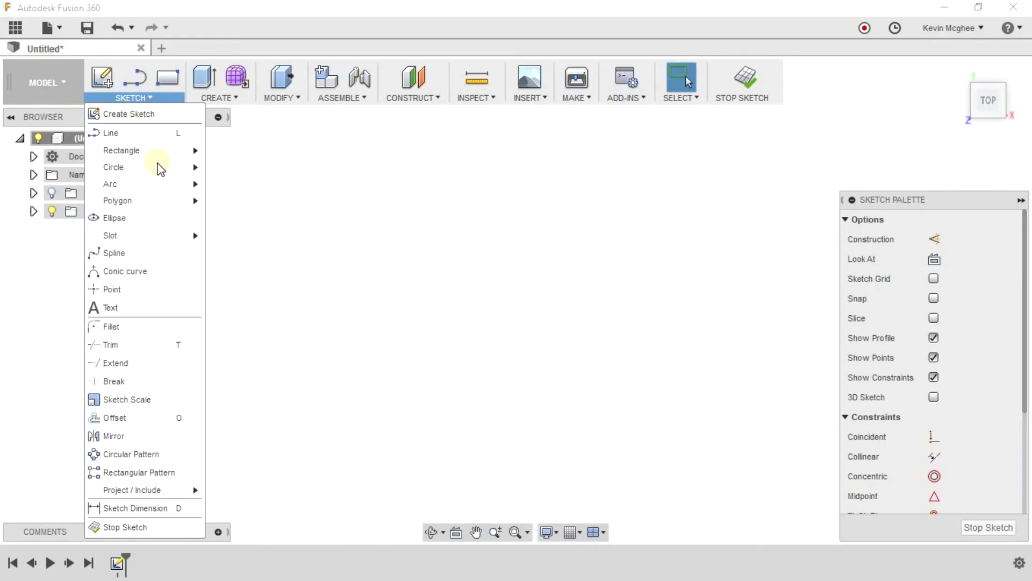
pyautogui.moveTo(168, 174)
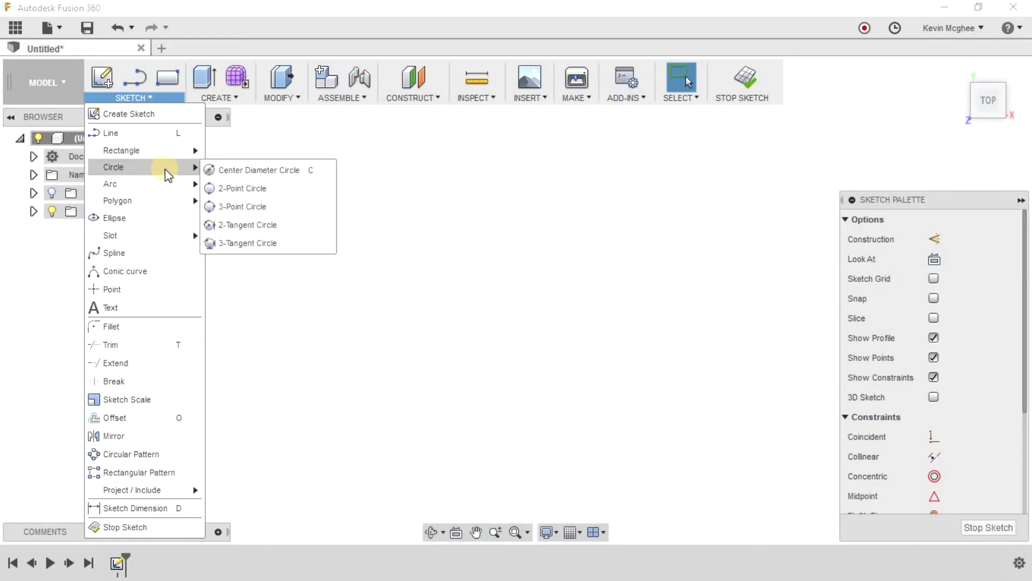
pyautogui.click(224, 171)
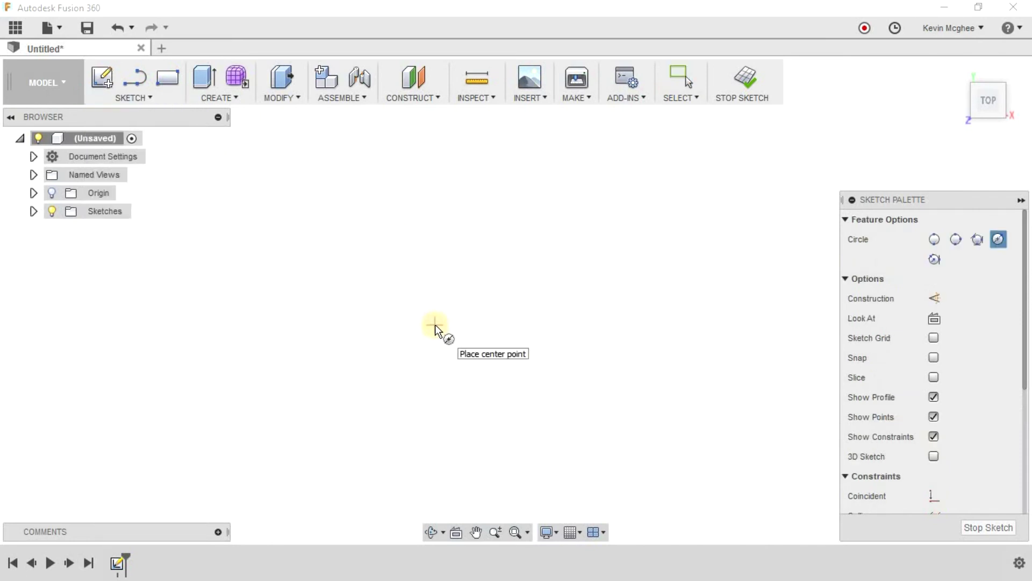
pyautogui.click(387, 269)
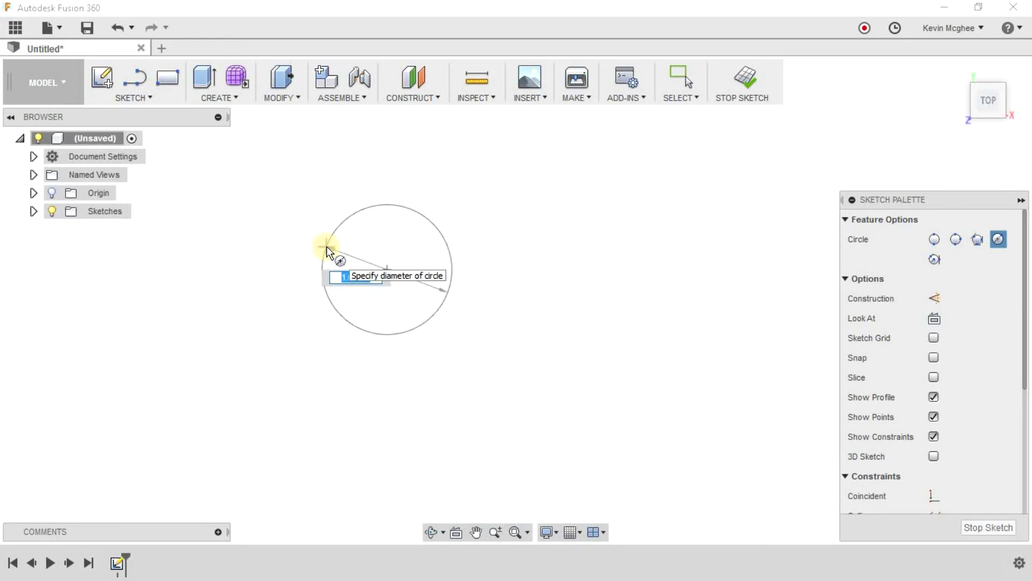
pyautogui.write('2')
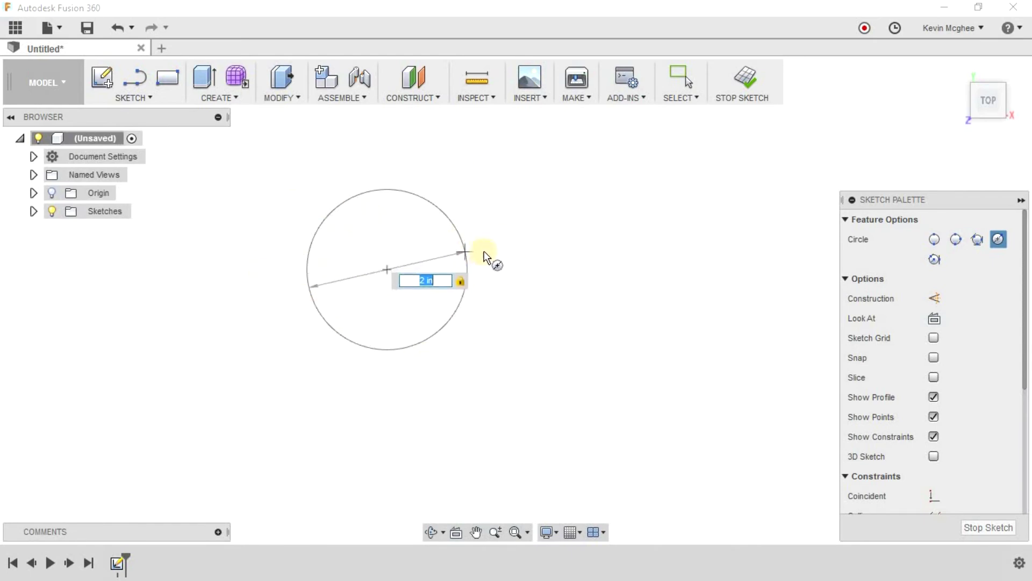
pyautogui.click(484, 225)
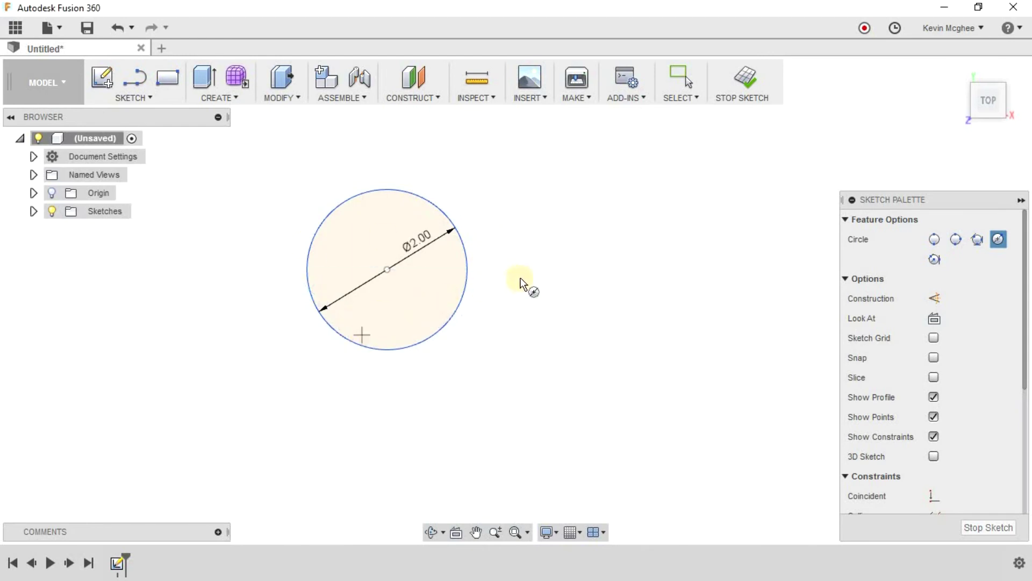
# - Sketch a 2-point circle about 1.7 in in diameter to the right of the 2 in circle
pyautogui.moveTo(408, 295); pyautogui.dragTo(97, 326, button='middle')
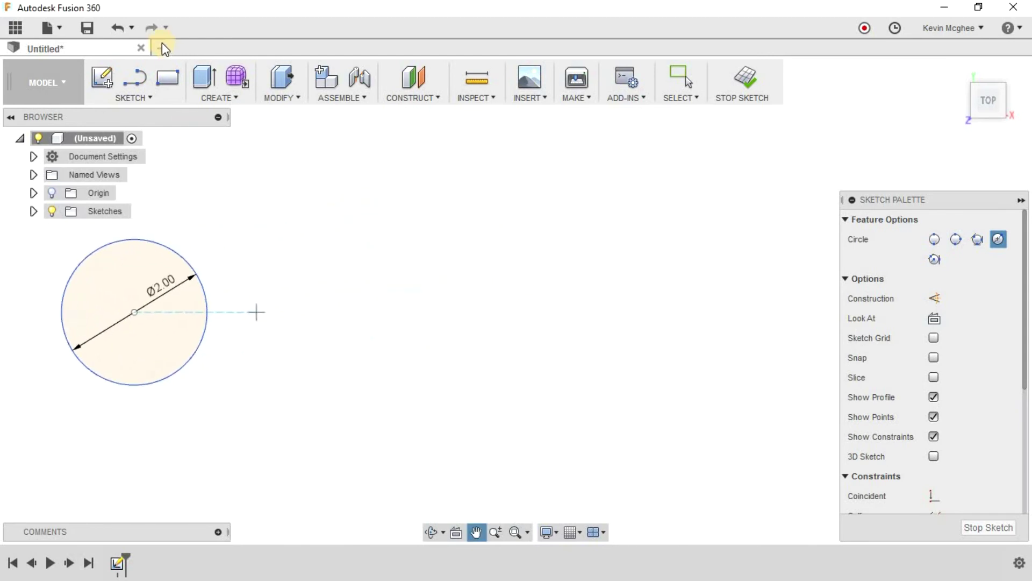
pyautogui.click(149, 96)
pyautogui.moveTo(195, 166)
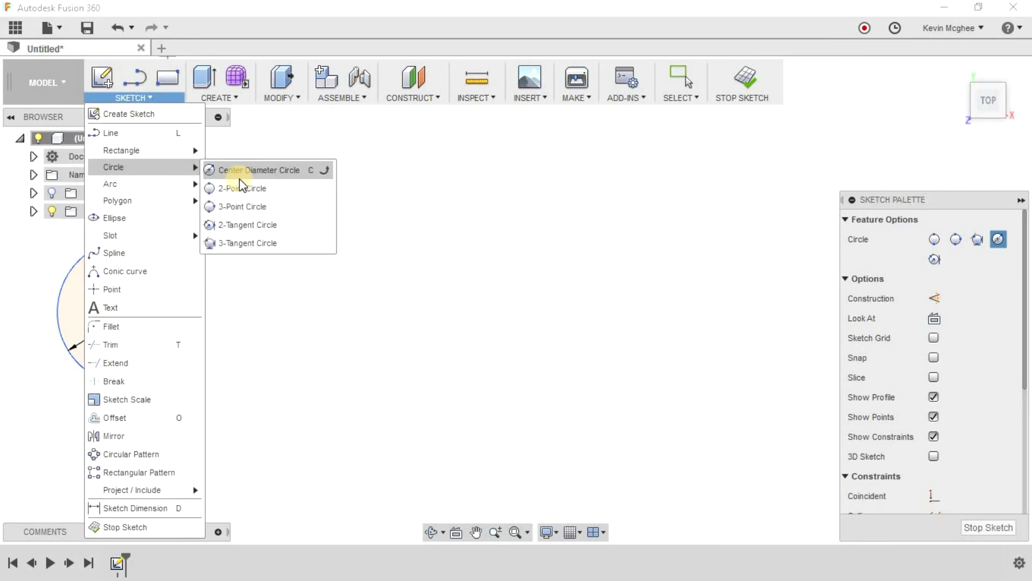
pyautogui.click(242, 187)
pyautogui.click(280, 284)
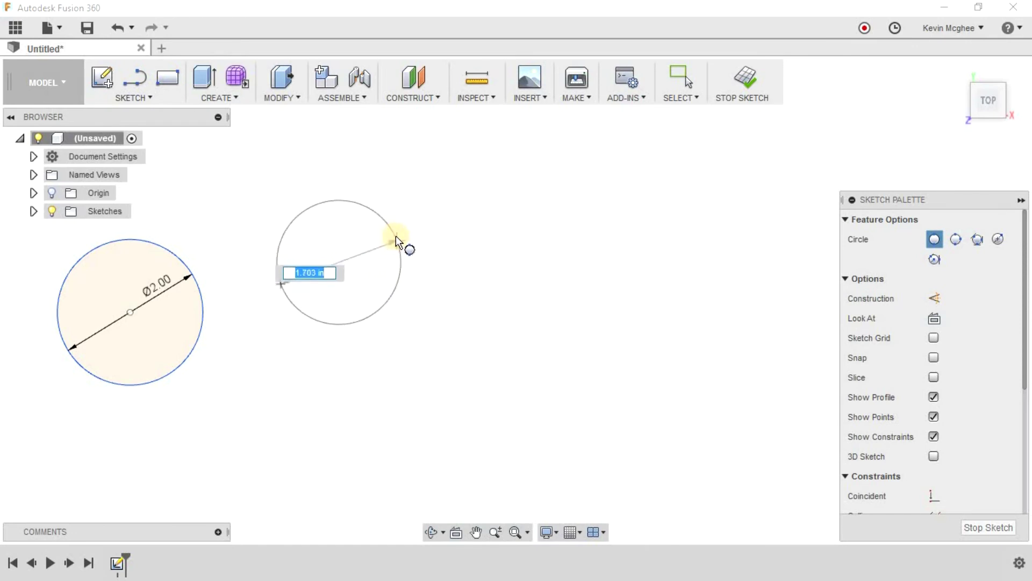
pyautogui.click(395, 237)
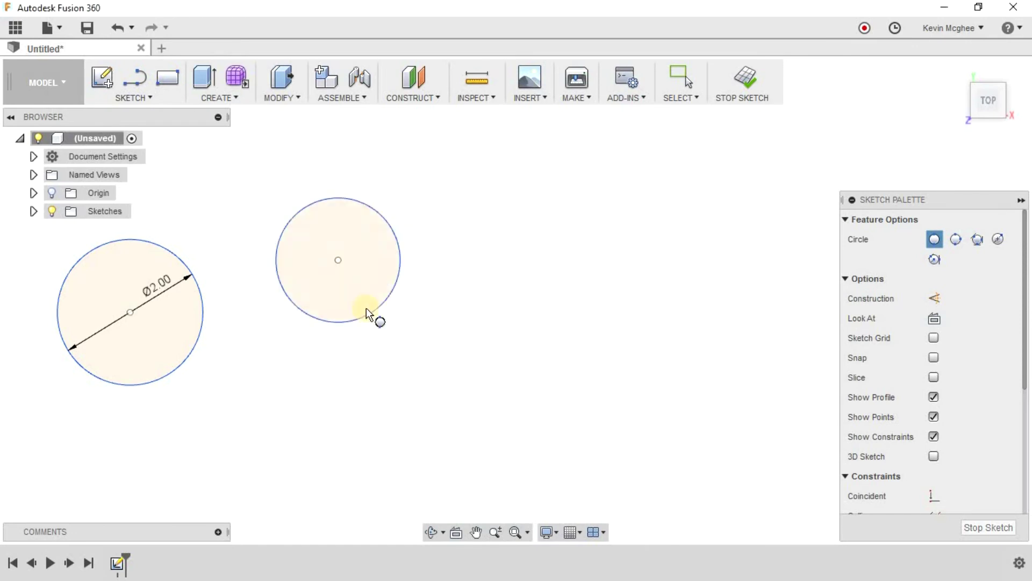
# - Sketch a slightly smaller 3-point circle to the right of the 2-point circle
pyautogui.click(166, 98)
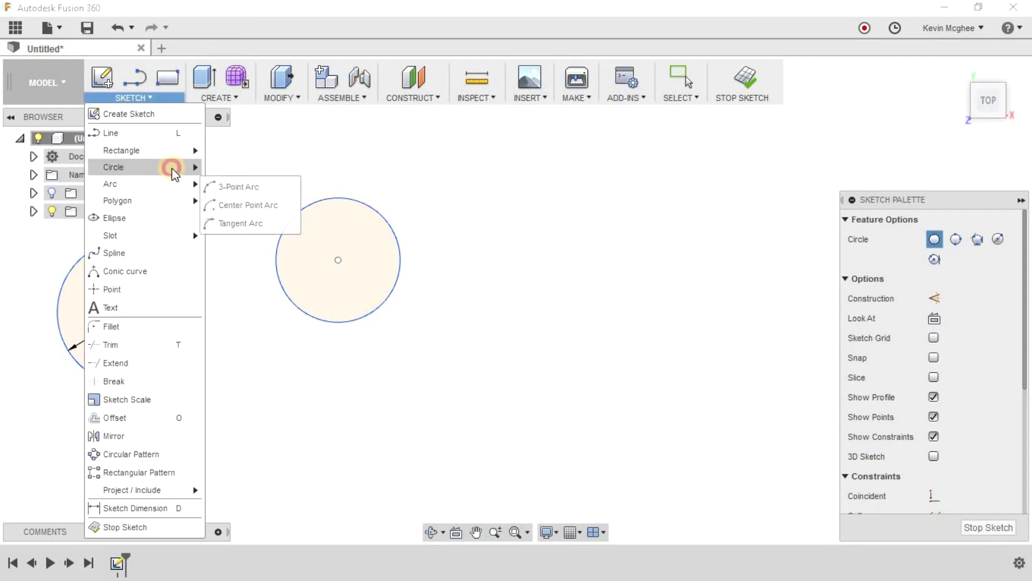
pyautogui.click(166, 170)
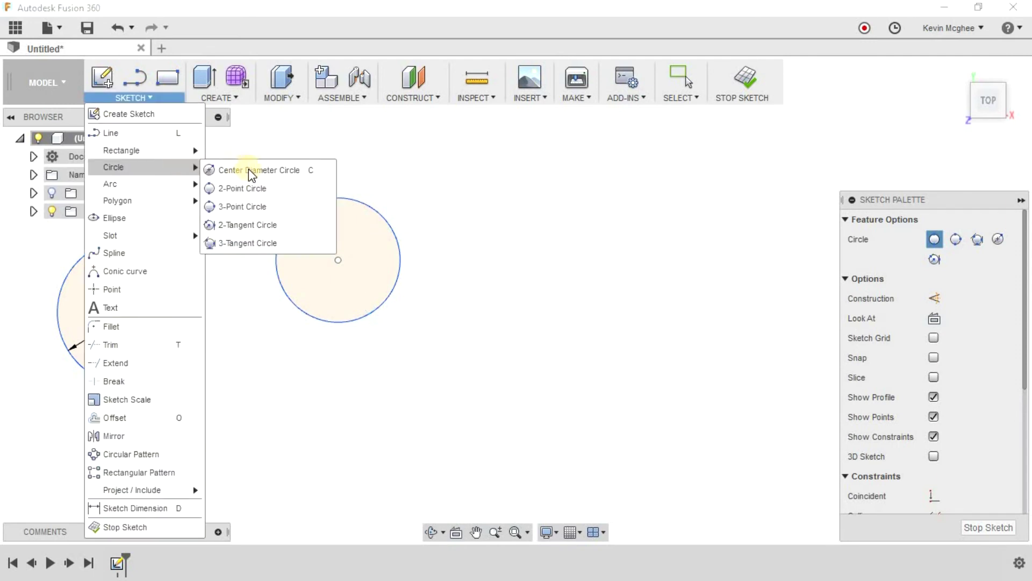
pyautogui.click(262, 210)
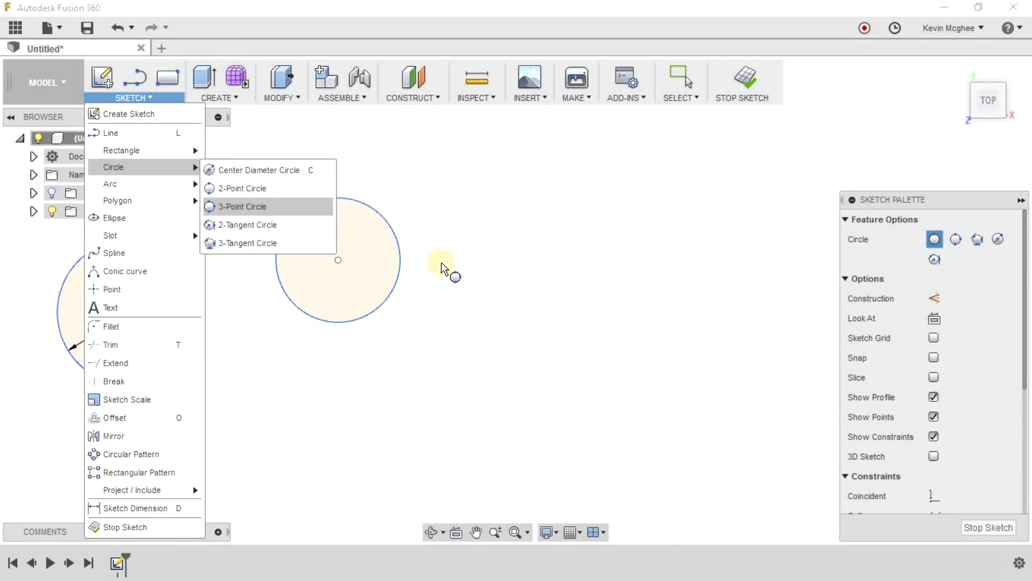
pyautogui.click(540, 262)
pyautogui.click(575, 176)
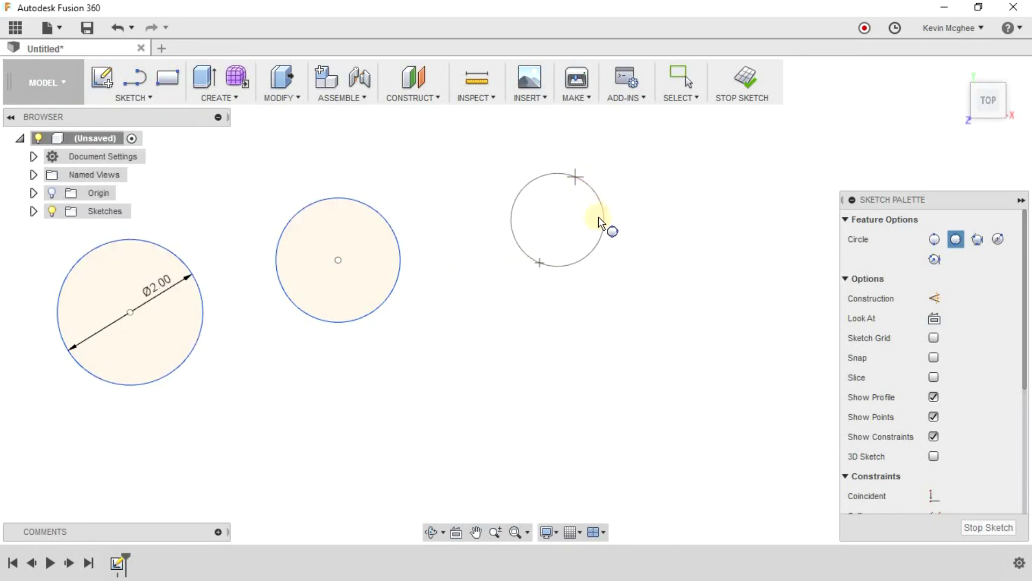
pyautogui.click(621, 261)
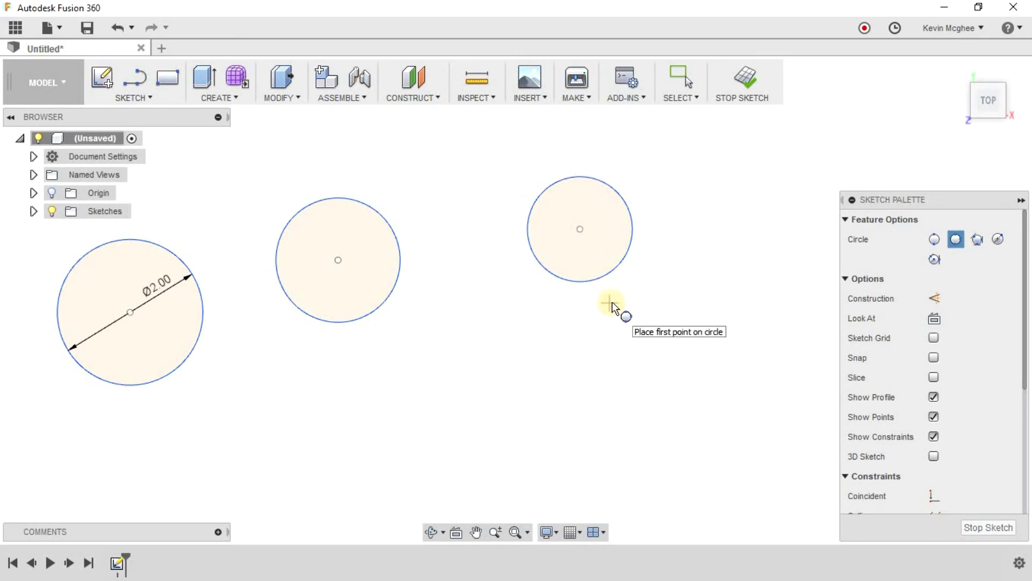
# - Sketch an open stepped chain of four perpendicular lines in an empty area: down, about 2.7 in across, about 1.95 in up, then across
pyautogui.moveTo(611, 299)
pyautogui.mouseDown(button='middle')
pyautogui.moveTo(341, 290)
pyautogui.moveTo(138, 334)
pyautogui.moveTo(9, 343)
pyautogui.moveTo(78, 344)
pyautogui.moveTo(3, 341)
pyautogui.mouseUp(button='middle')
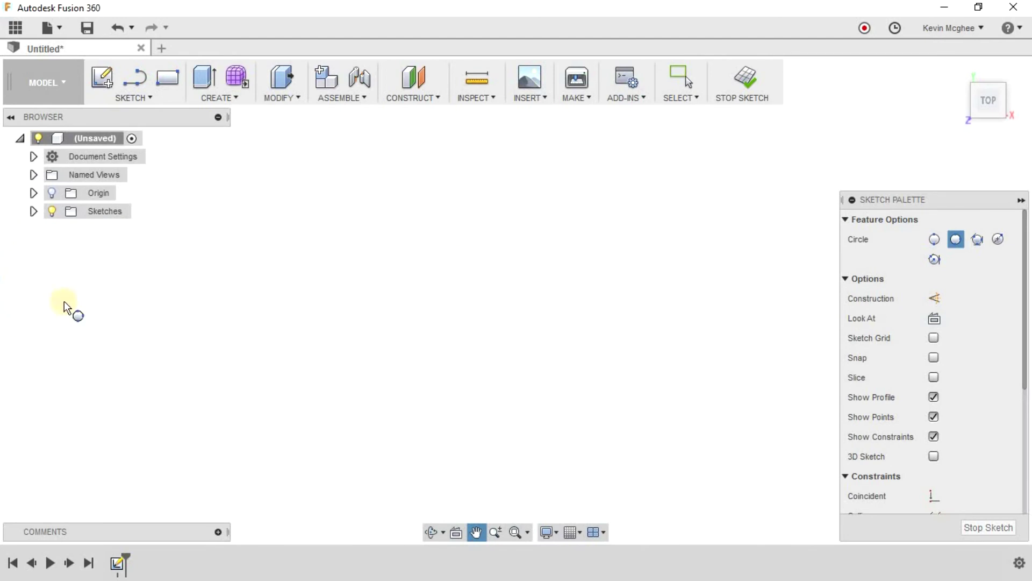
pyautogui.click(136, 80)
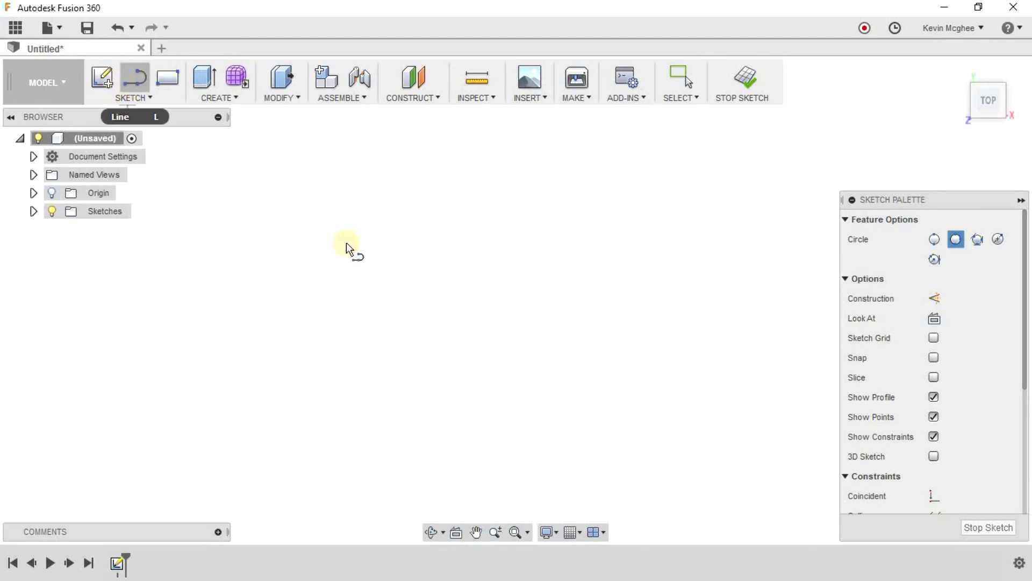
pyautogui.click(235, 221)
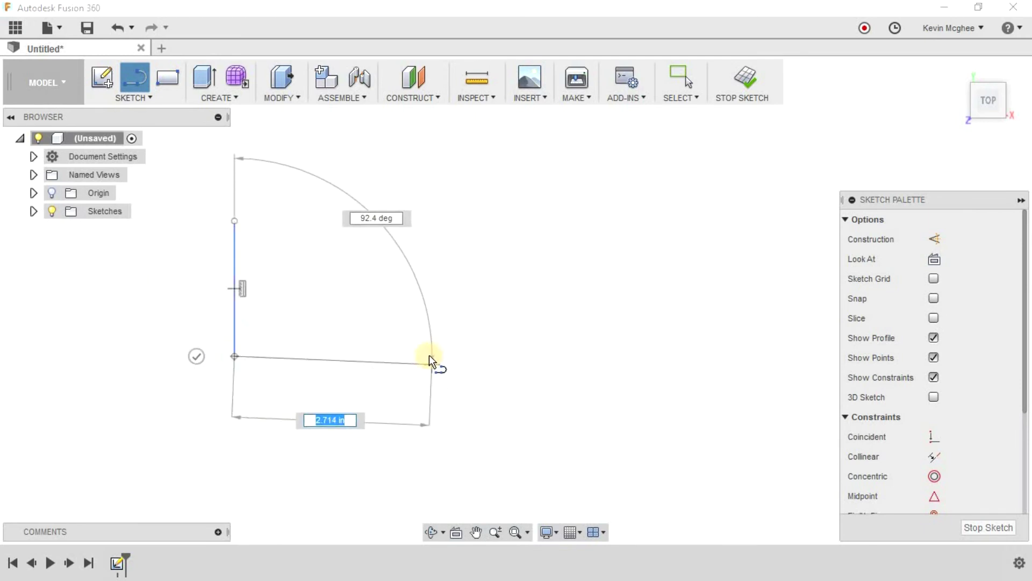
pyautogui.click(429, 356)
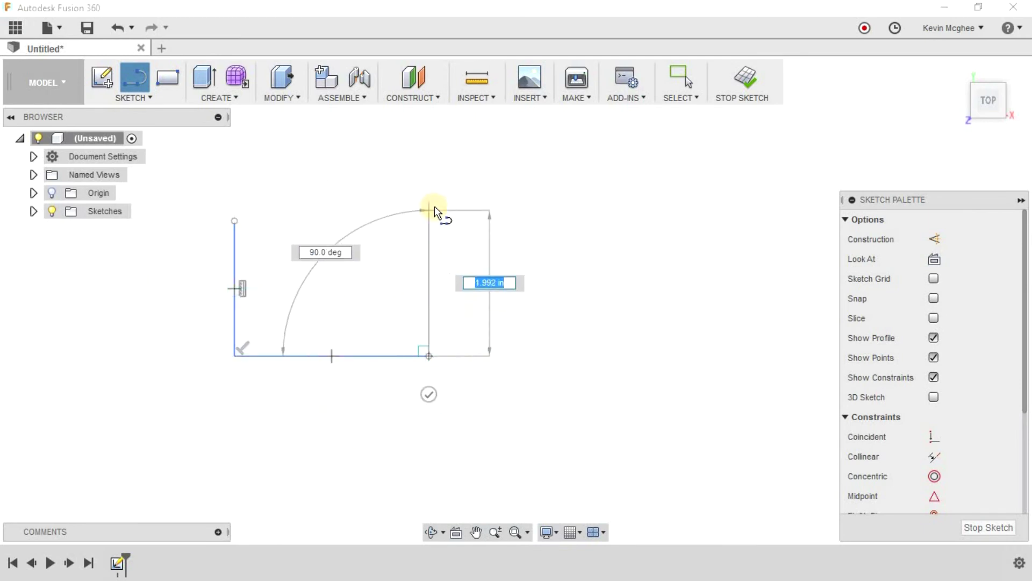
pyautogui.click(434, 214)
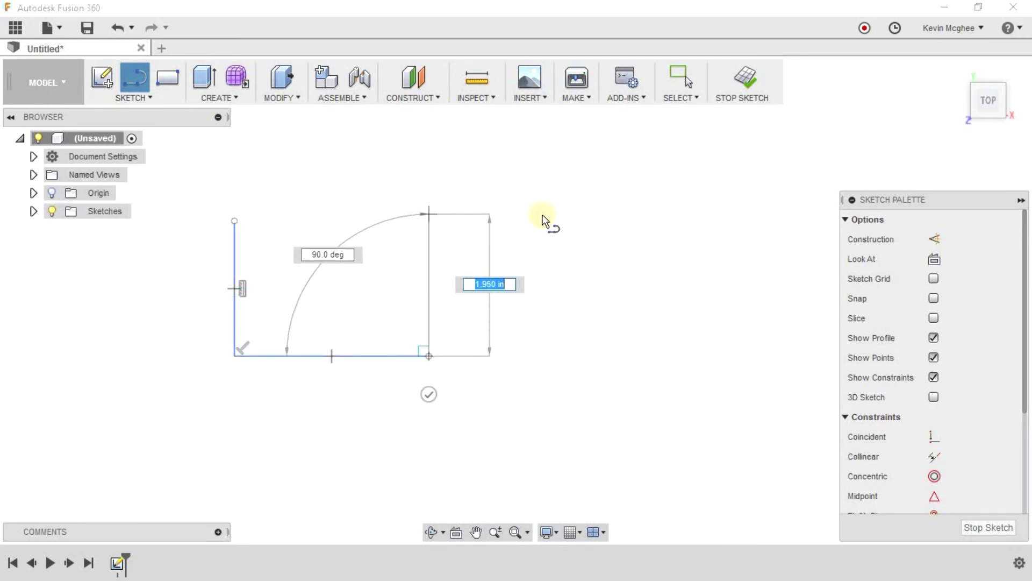
pyautogui.click(582, 214)
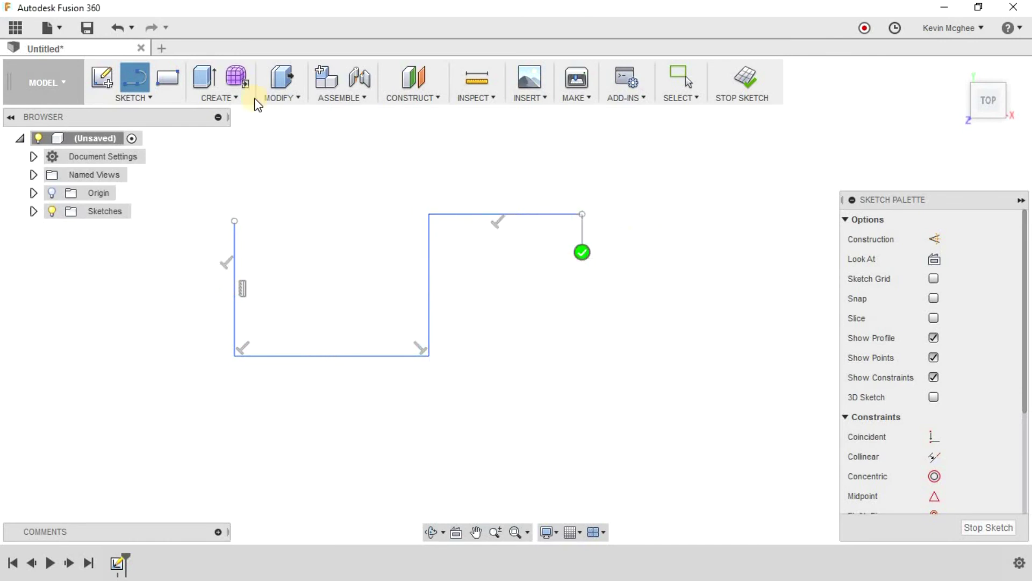
# - Sketch a 2-tangent circle inside the line chain, tangent to its lower horizontal line and the adjoining vertical line on the right
pyautogui.click(145, 98)
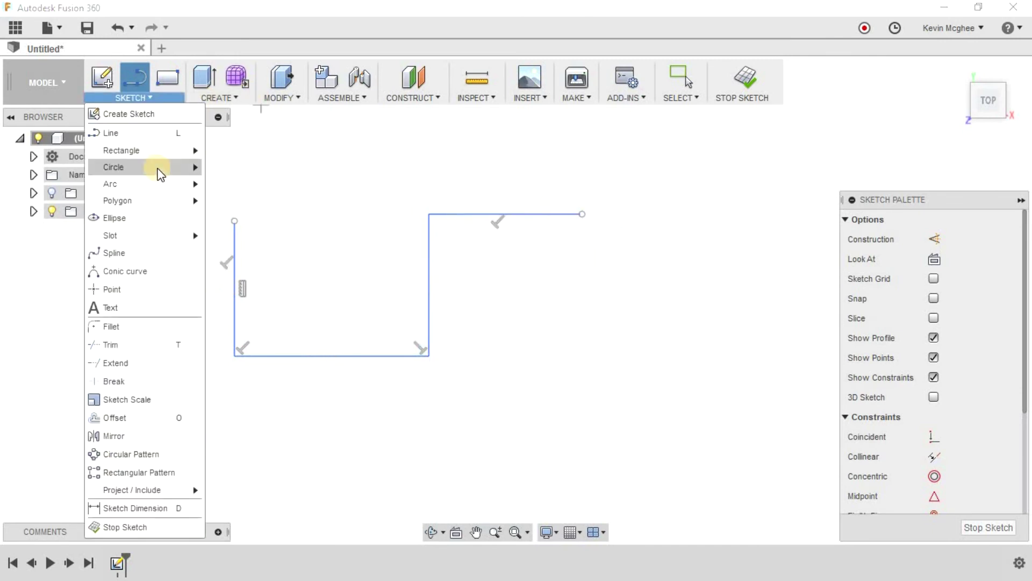
pyautogui.moveTo(150, 167)
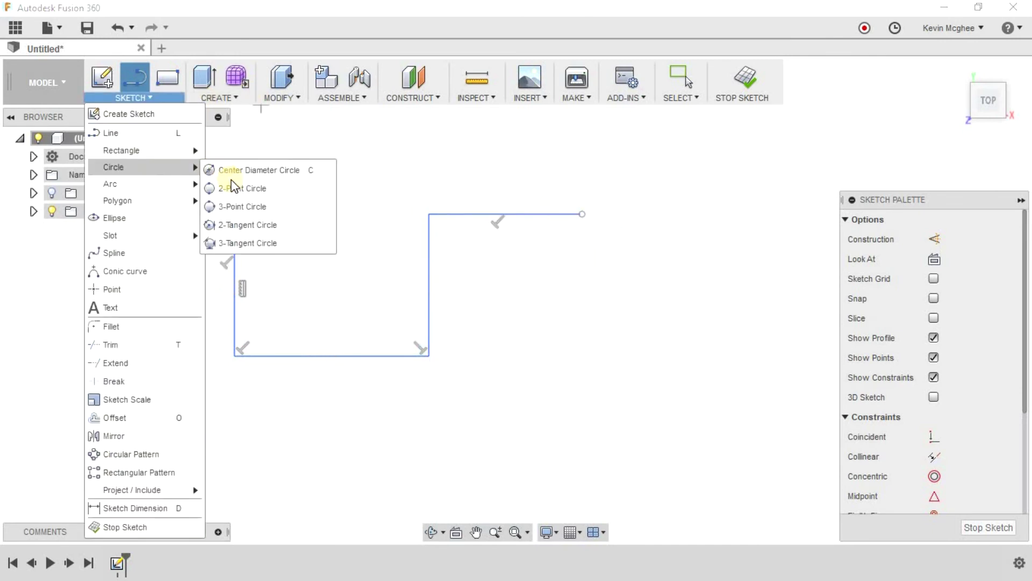
pyautogui.click(245, 228)
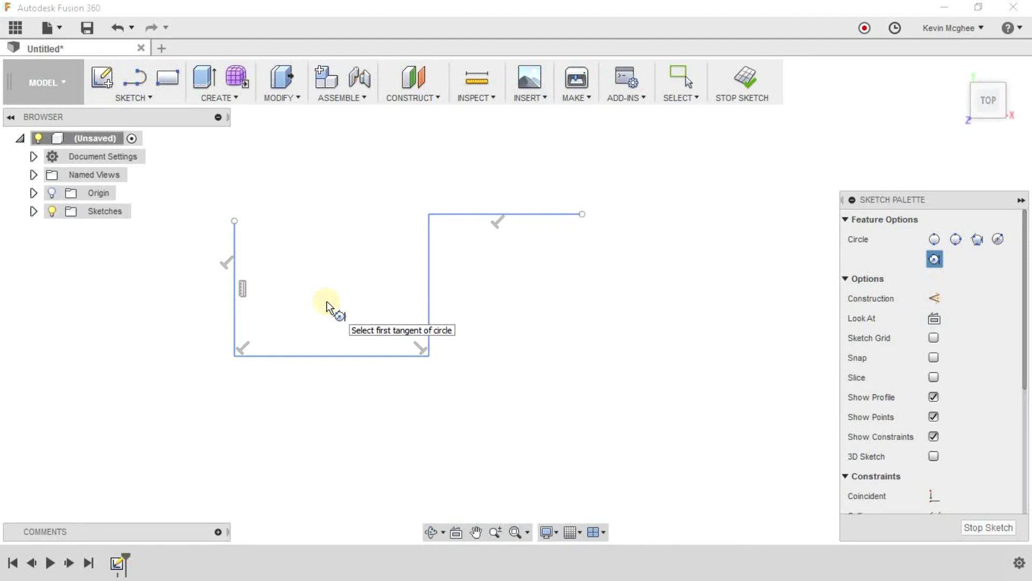
pyautogui.click(374, 355)
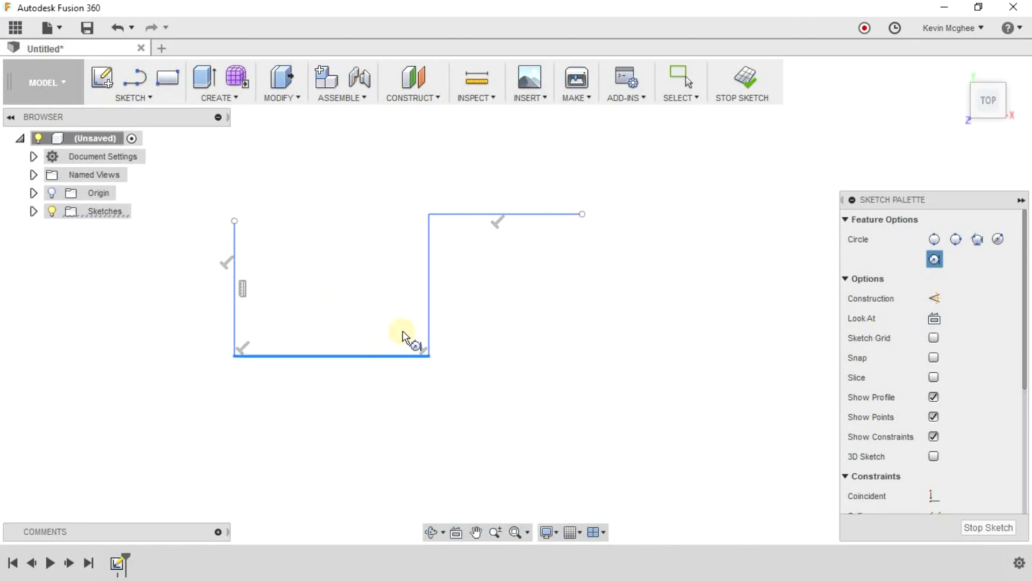
pyautogui.click(427, 314)
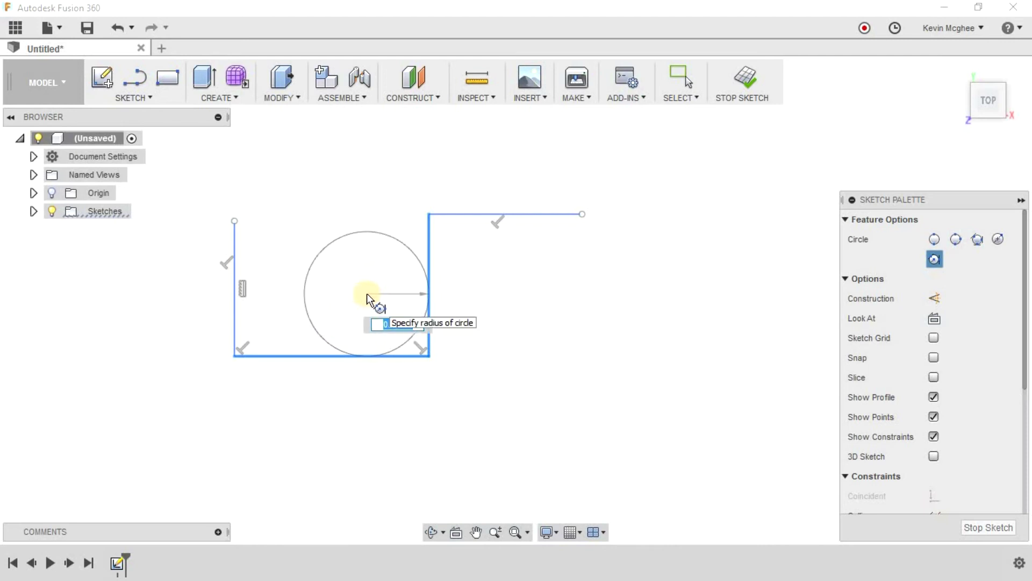
pyautogui.click(367, 292)
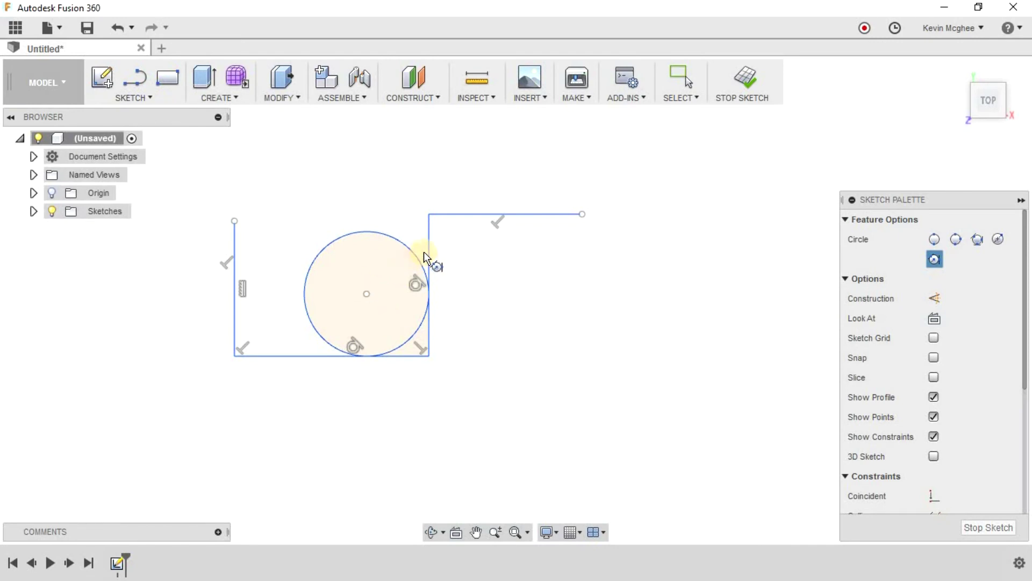
# - Sketch a 3-tangent circle tangent to the lower horizontal line and both vertical lines of the chain
pyautogui.click(132, 94)
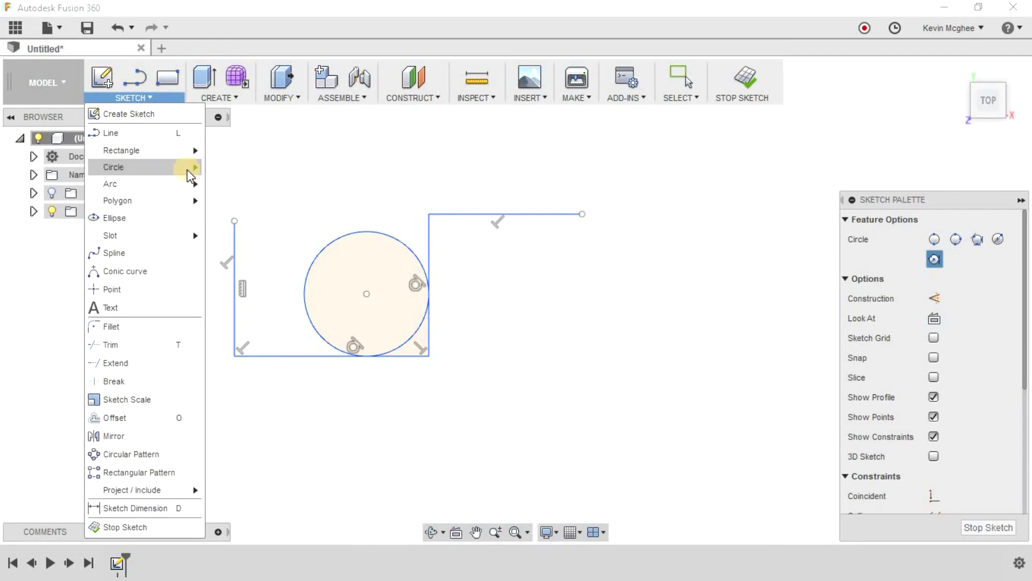
pyautogui.moveTo(189, 174)
pyautogui.click(247, 240)
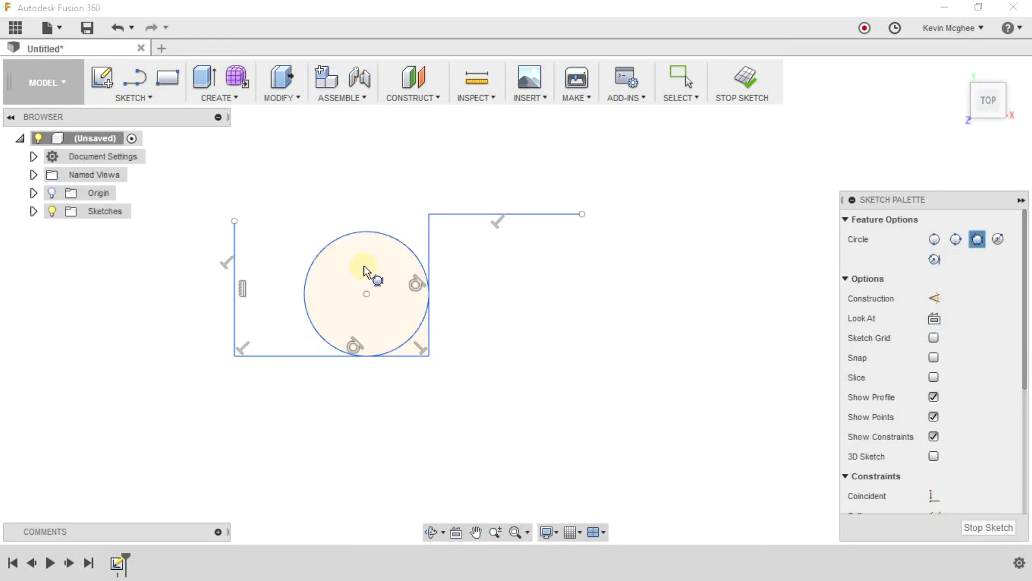
pyautogui.click(330, 346)
pyautogui.click(428, 252)
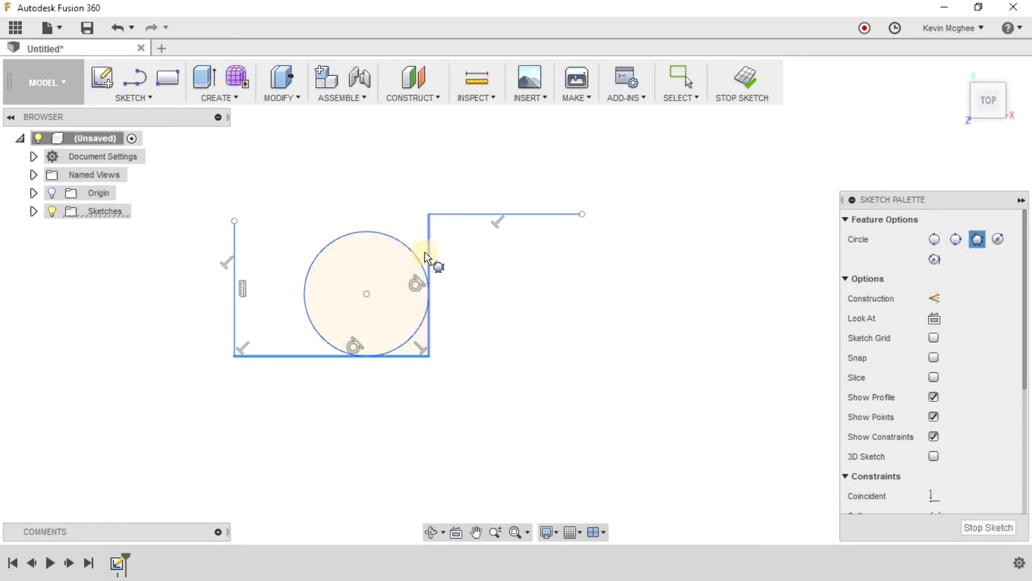
pyautogui.click(231, 247)
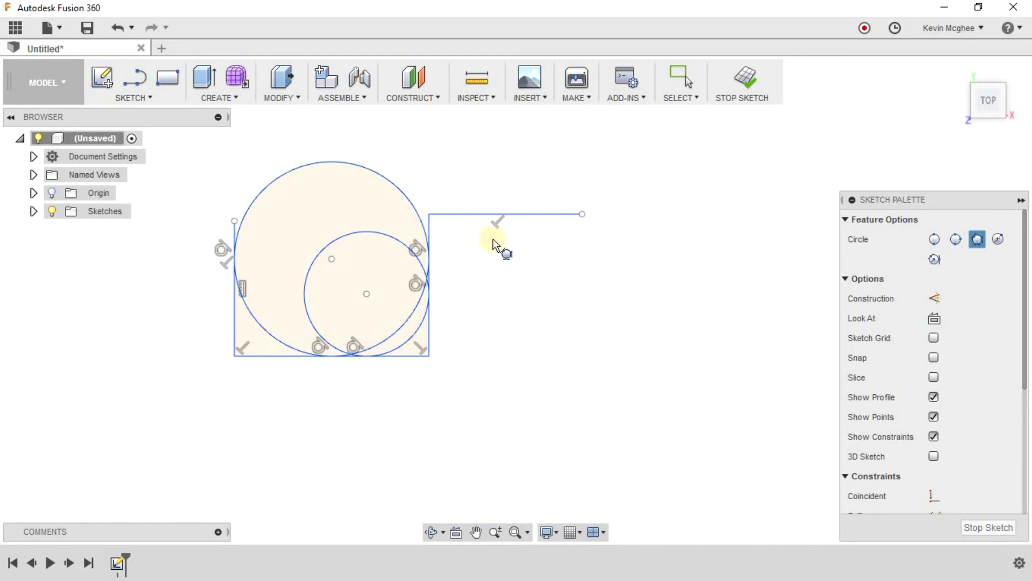
pyautogui.press('Escape')
# - Sketch an upward-bulging 3-point arc with horizontally aligned endpoints about 2.5 in apart in an empty area
pyautogui.moveTo(588, 260)
pyautogui.mouseDown(button='middle')
pyautogui.moveTo(207, 291)
pyautogui.moveTo(156, 252)
pyautogui.moveTo(90, 229)
pyautogui.mouseUp(button='middle')
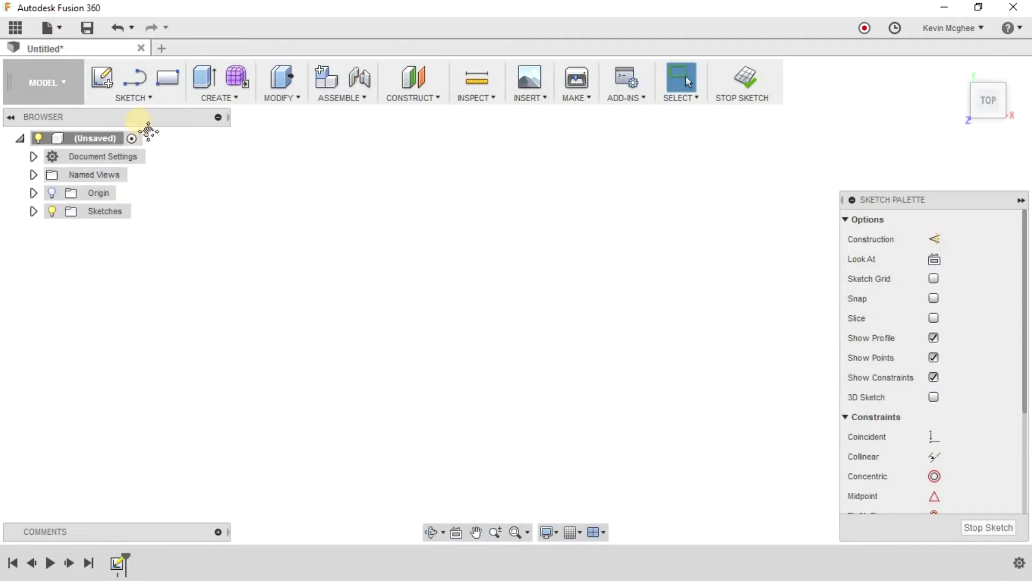
pyautogui.click(146, 99)
pyautogui.moveTo(189, 184)
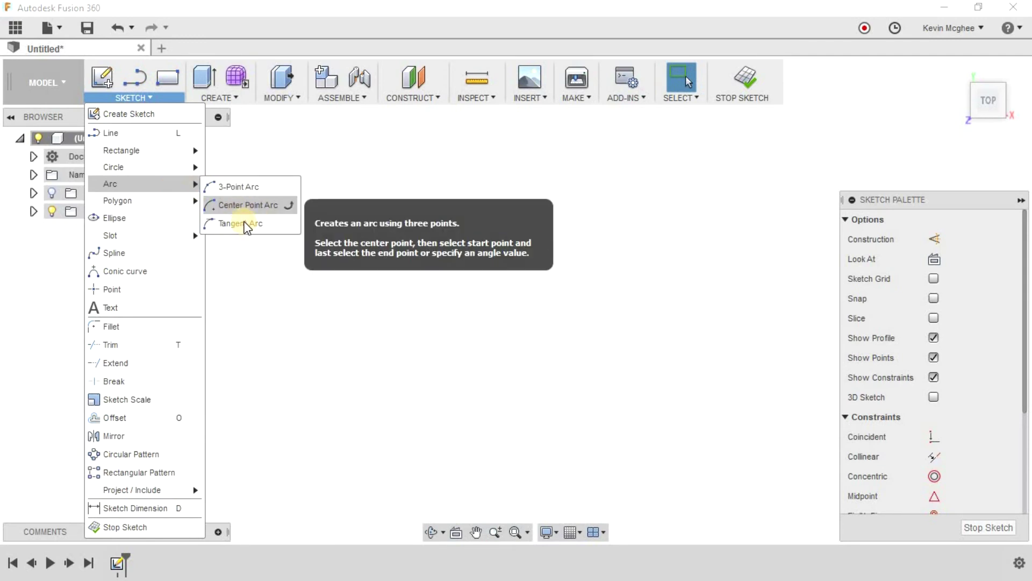
pyautogui.click(256, 190)
pyautogui.click(259, 295)
pyautogui.click(352, 294)
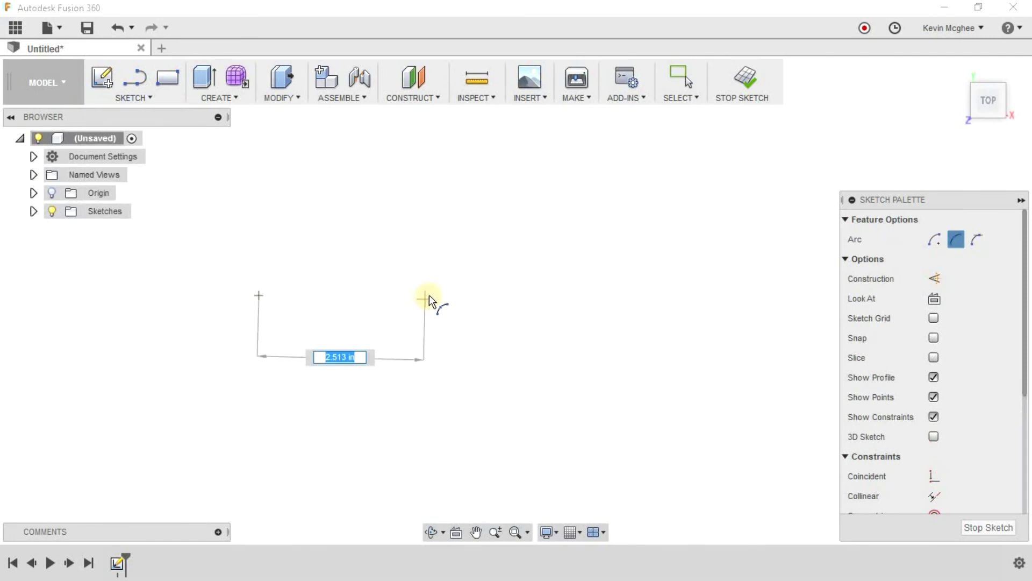
pyautogui.click(430, 294)
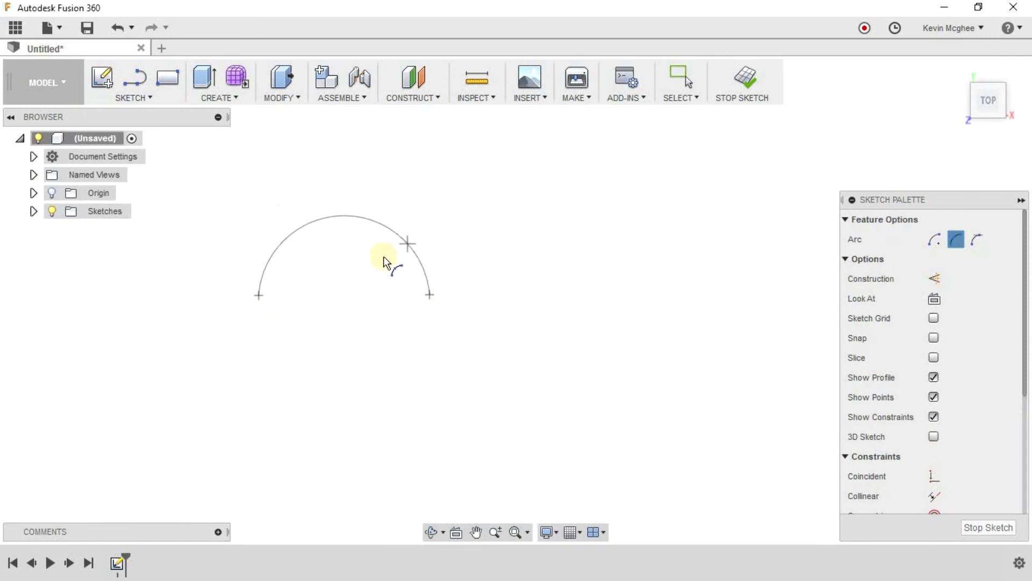
pyautogui.click(339, 239)
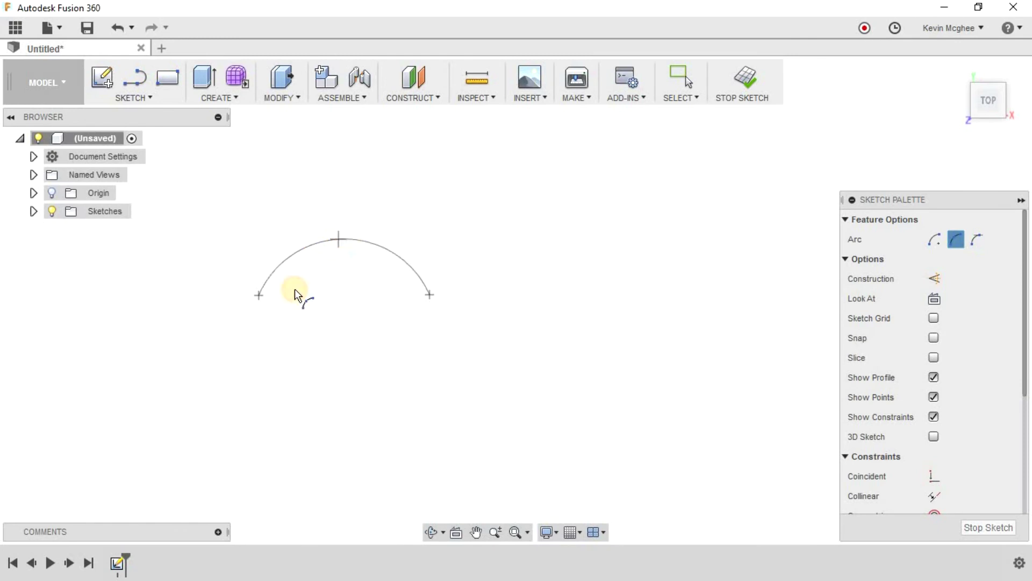
# - Sketch a center point arc with a 1 in radius, sweeping about a half circle over its center, to the right of the 3-point arc
pyautogui.click(142, 95)
pyautogui.moveTo(162, 184)
pyautogui.click(244, 207)
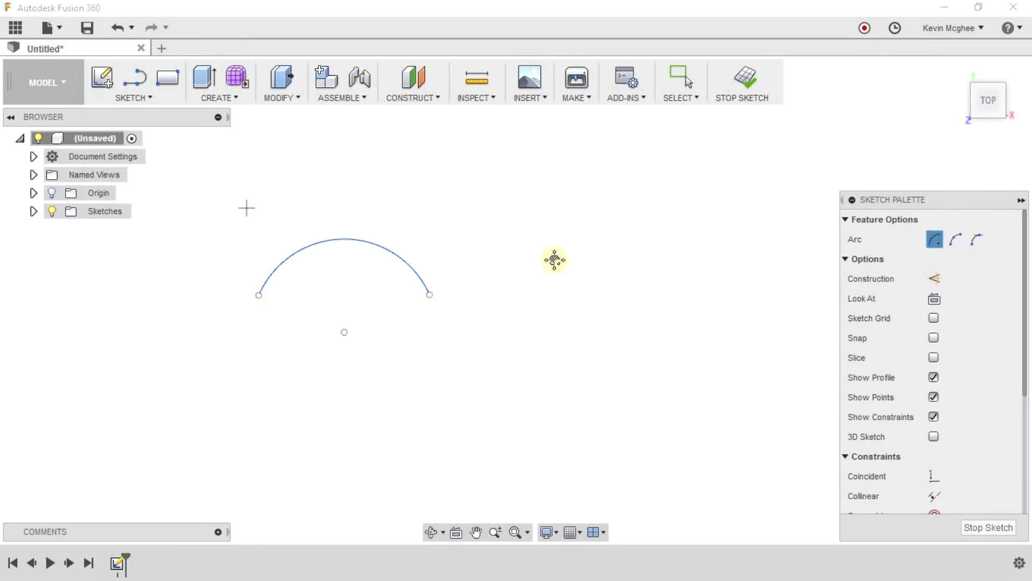
pyautogui.moveTo(553, 258); pyautogui.dragTo(201, 276, button='middle')
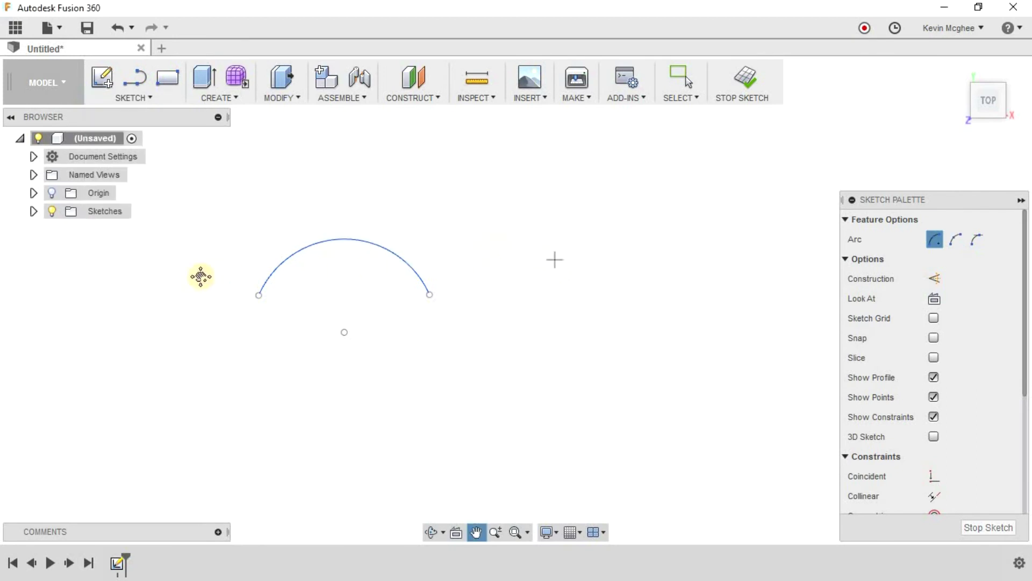
pyautogui.click(407, 293)
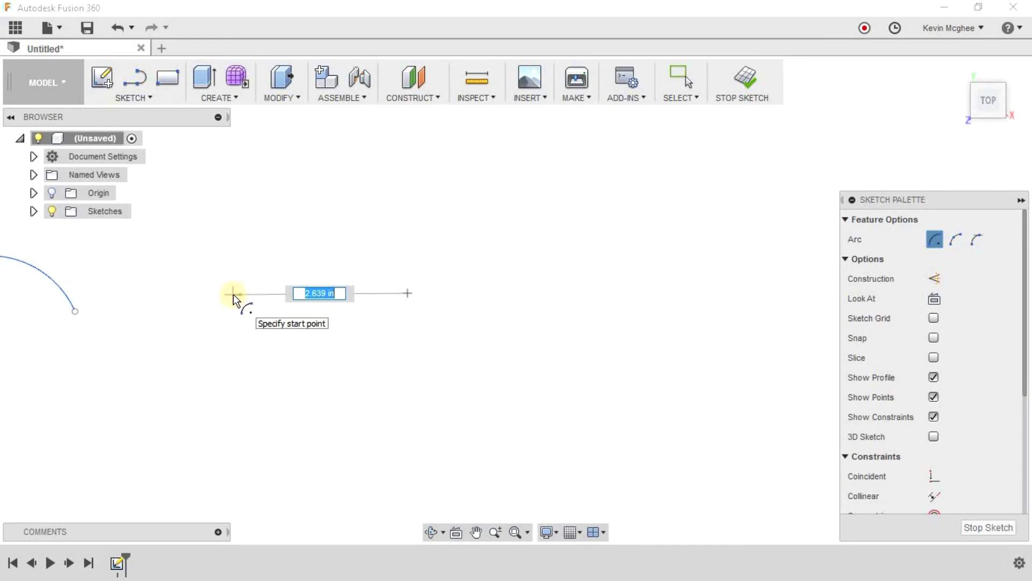
pyautogui.write('1')
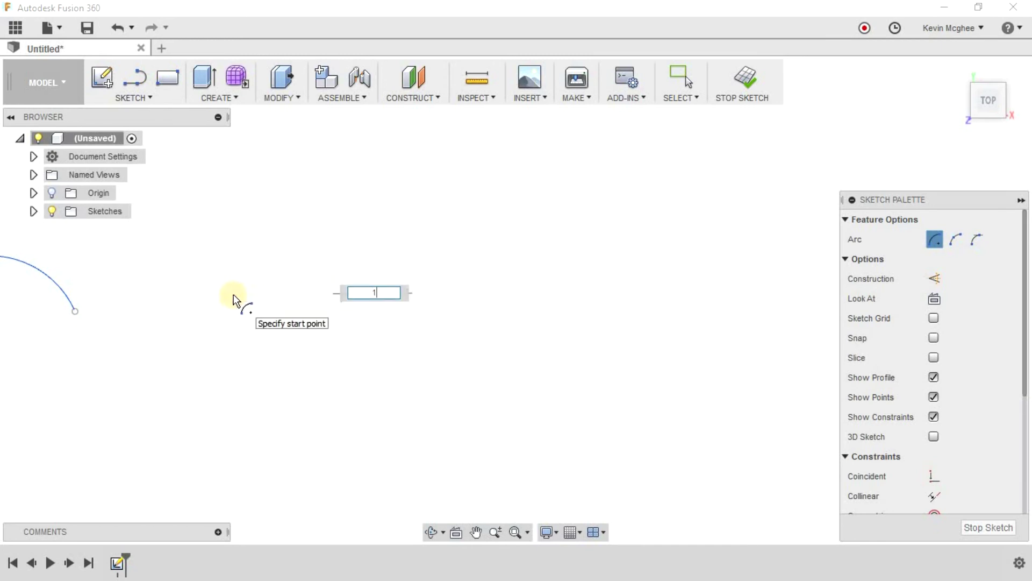
pyautogui.press('Tab')
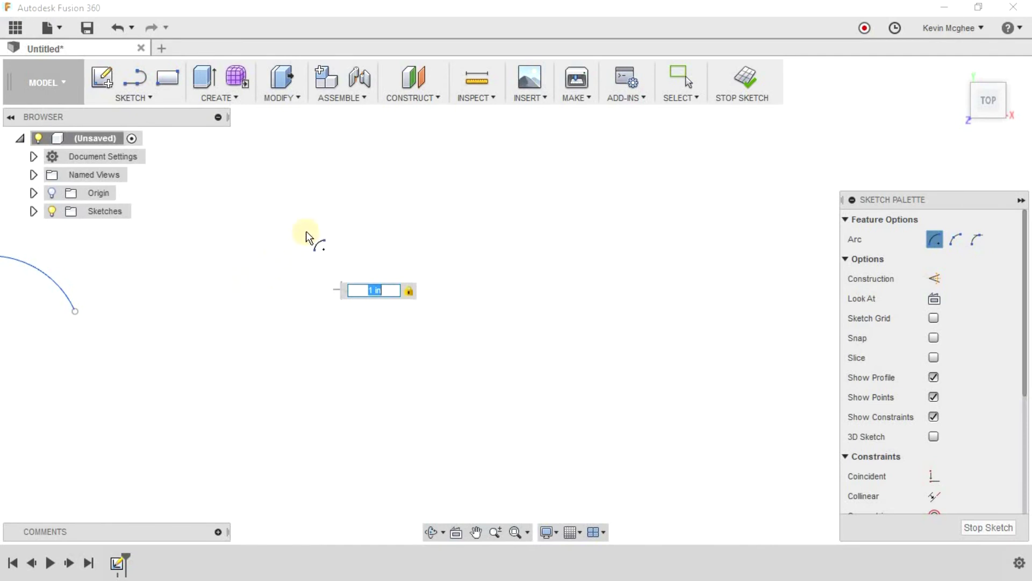
pyautogui.click(323, 297)
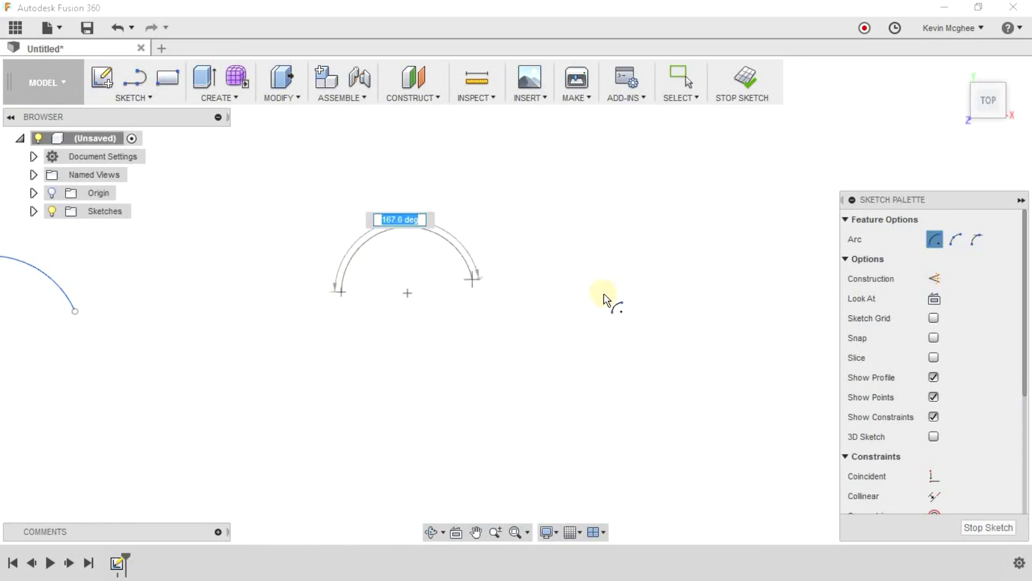
pyautogui.click(561, 306)
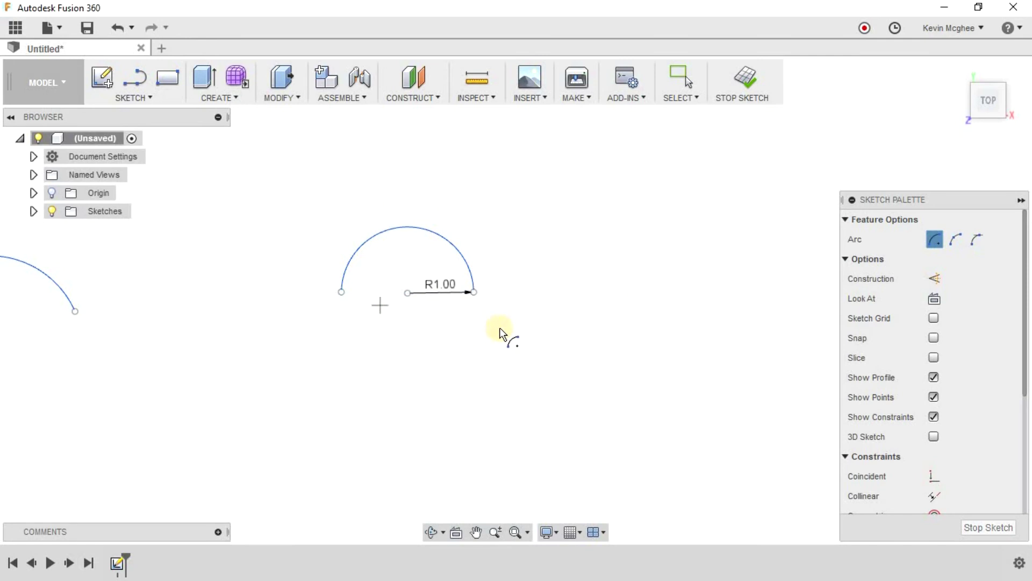
# - Sketch an open-topped U from three perpendicular lines, about 2.2 in high, to the right of the line with the tangent arc
pyautogui.moveTo(532, 304)
pyautogui.mouseDown(button='middle')
pyautogui.moveTo(178, 366)
pyautogui.moveTo(122, 337)
pyautogui.moveTo(33, 329)
pyautogui.mouseUp(button='middle')
pyautogui.click(134, 81)
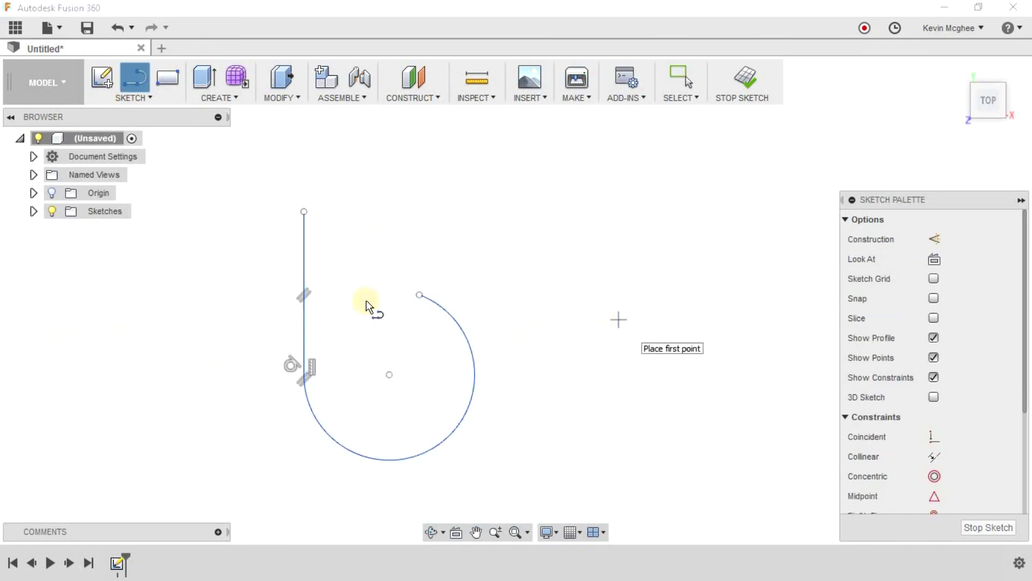
pyautogui.click(614, 363)
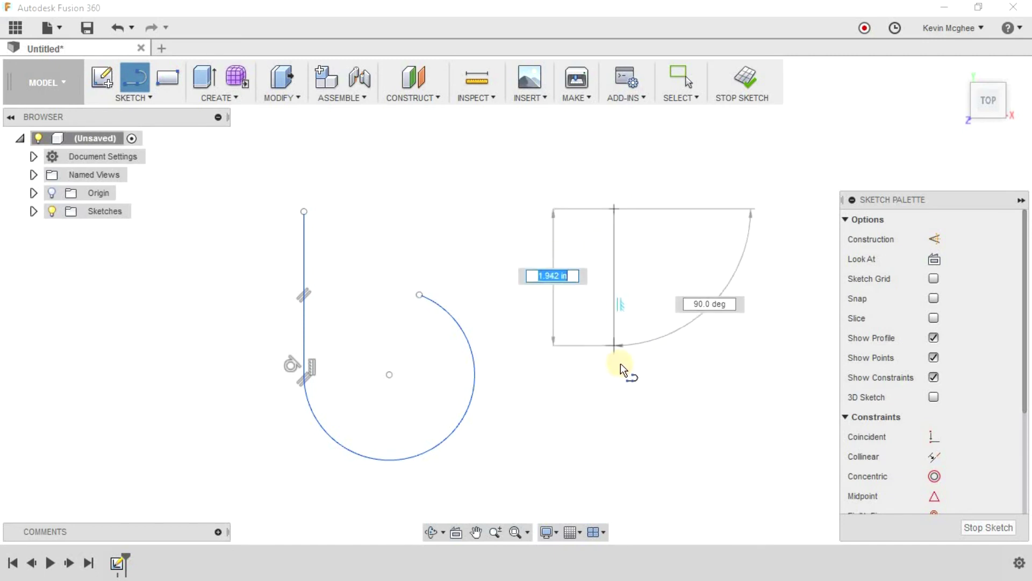
pyautogui.click(752, 235)
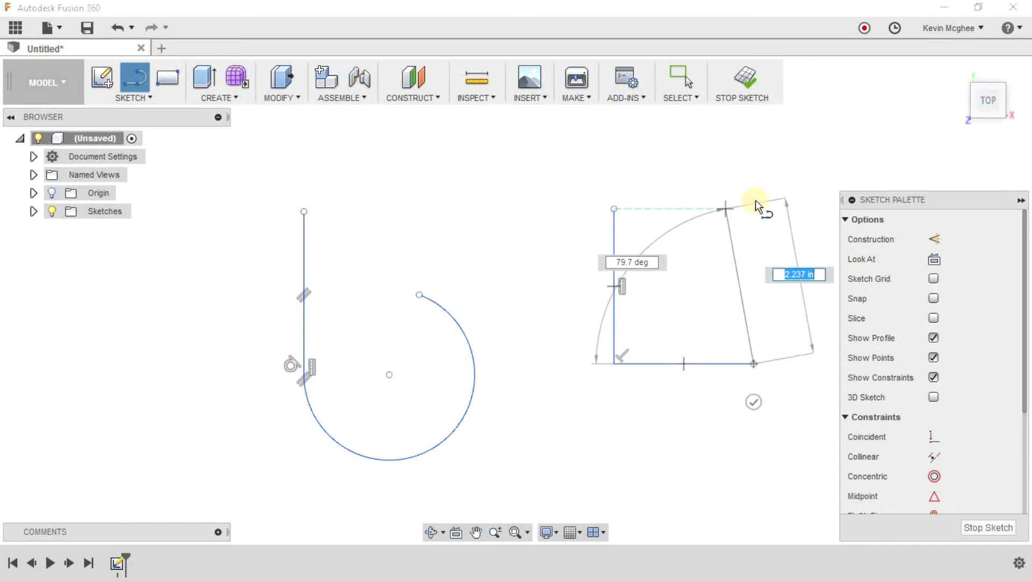
pyautogui.click(755, 208)
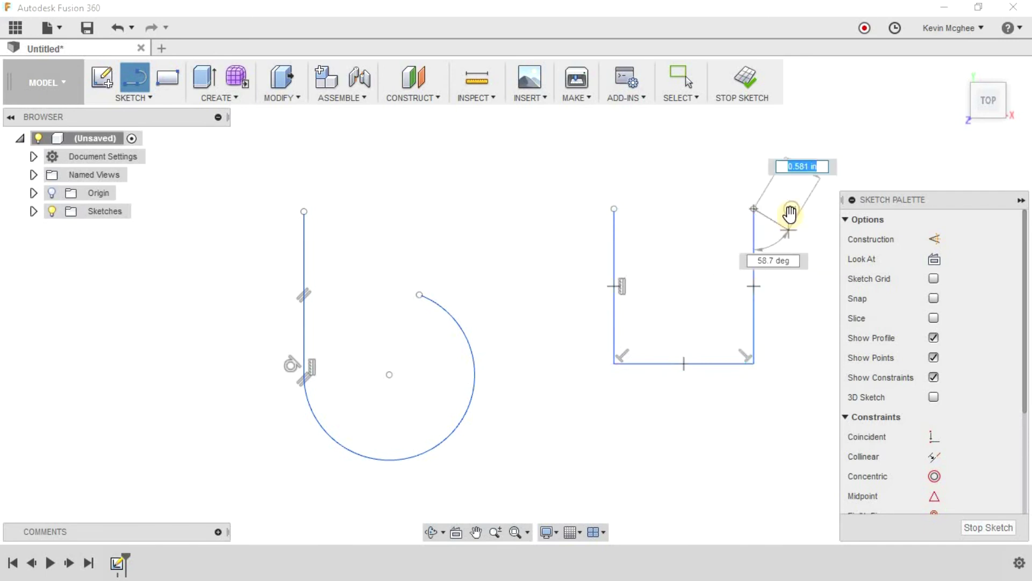
pyautogui.click(791, 209)
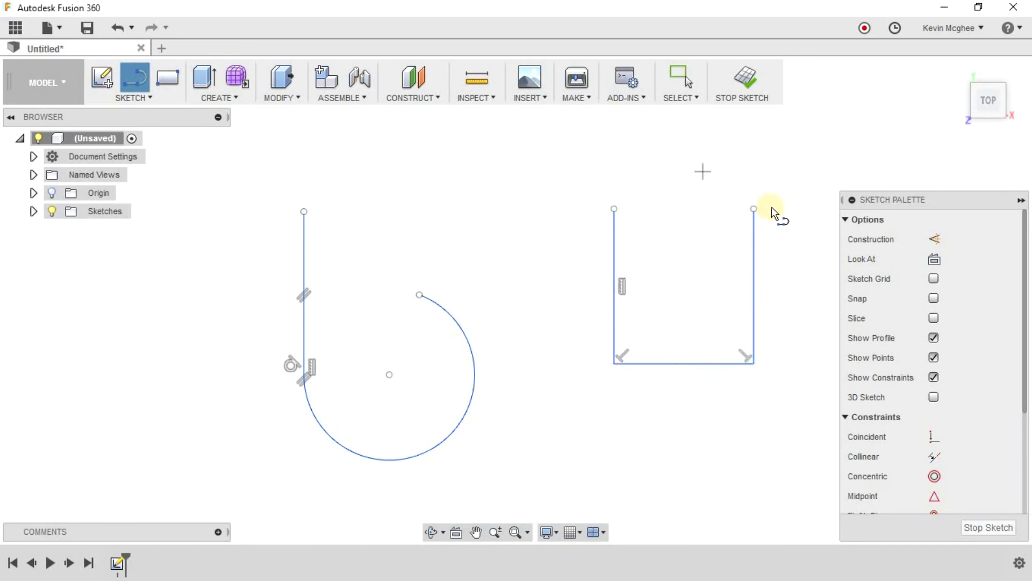
pyautogui.press('Escape')
# - Close the open top of the U with a tangent arc from the right line's upper end to the left line's upper end
pyautogui.click(145, 99)
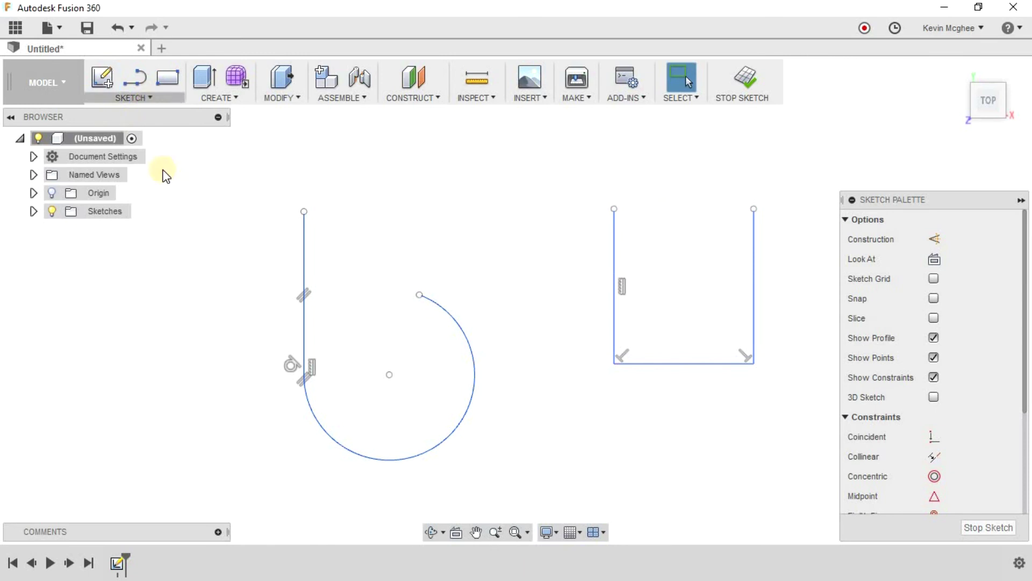
pyautogui.moveTo(166, 185)
pyautogui.click(248, 221)
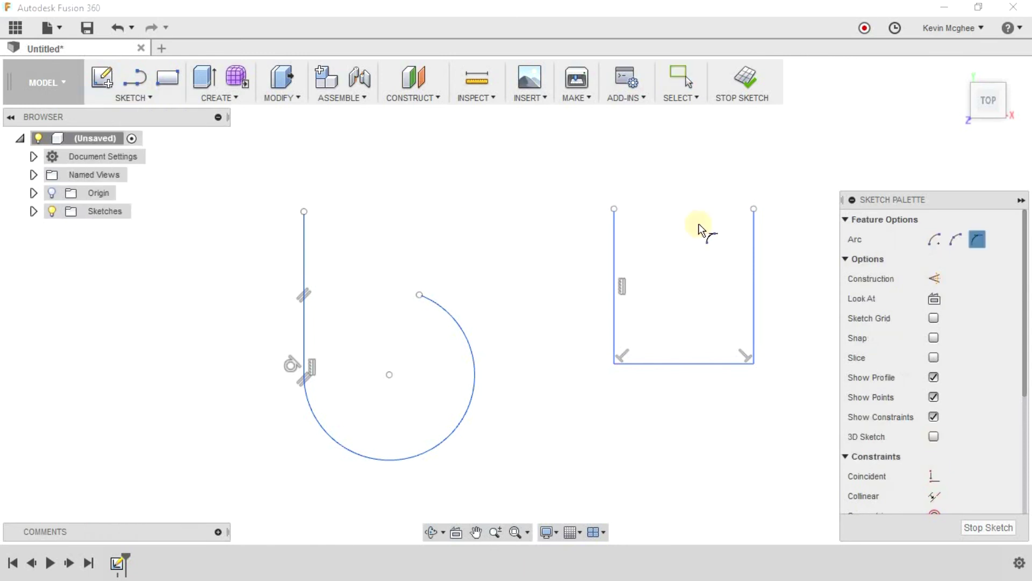
pyautogui.click(614, 208)
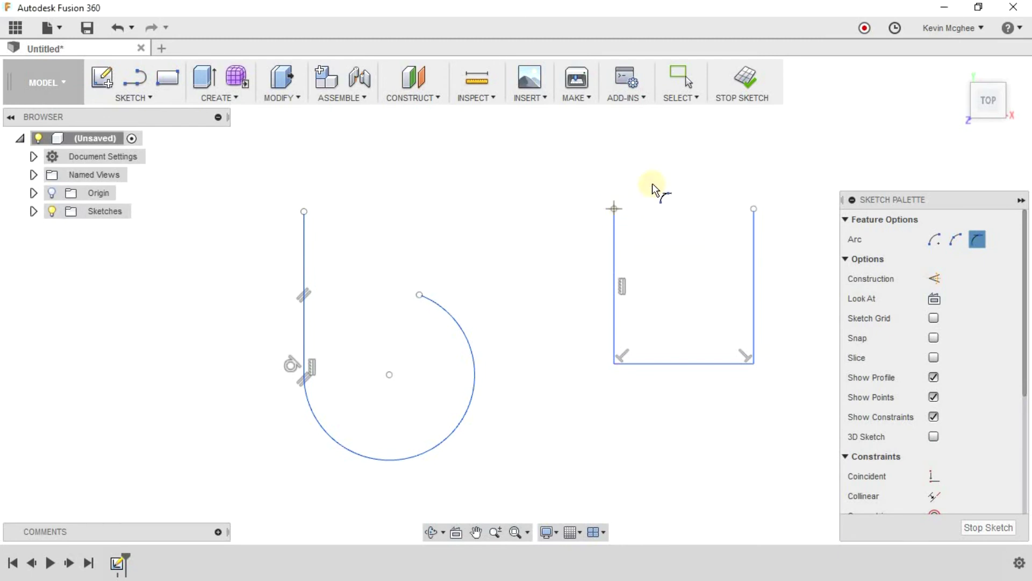
pyautogui.click(752, 210)
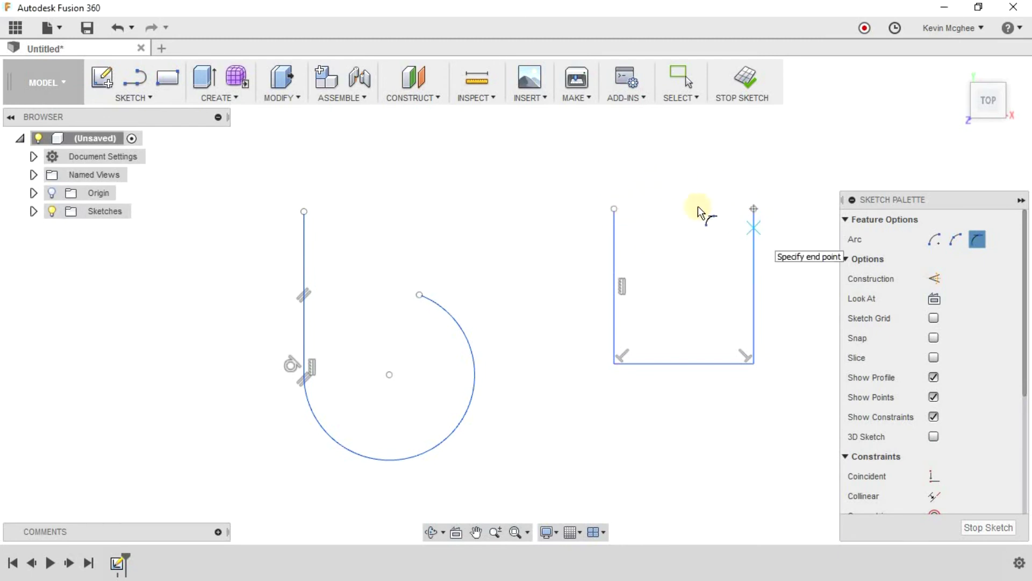
pyautogui.click(612, 206)
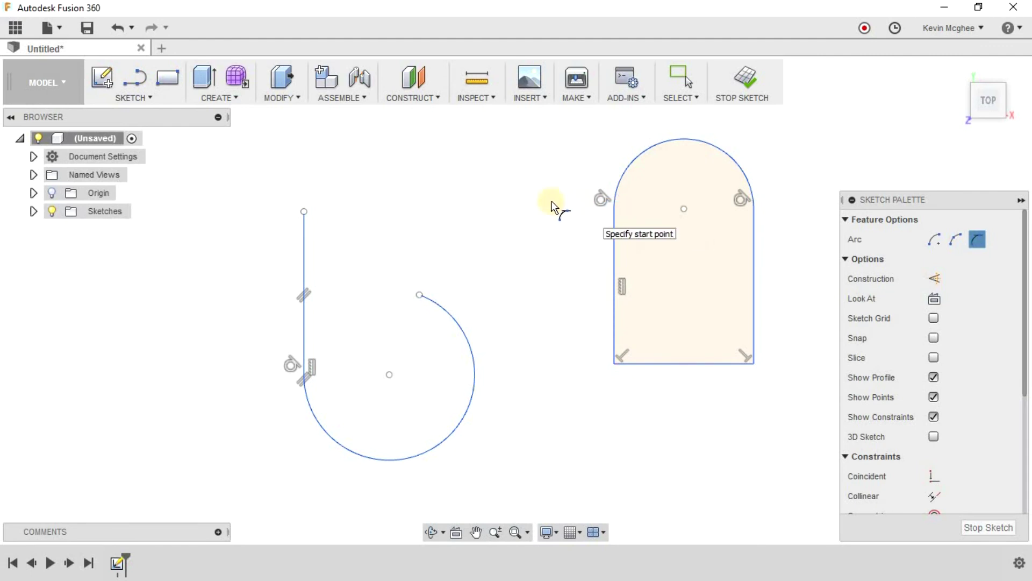
# - Sketch a six-sided circumscribed polygon with a radius of about 2 in in an empty area
pyautogui.scroll(-1, 485, 228)
pyautogui.moveTo(485, 228); pyautogui.dragTo(33, 231, button='middle')
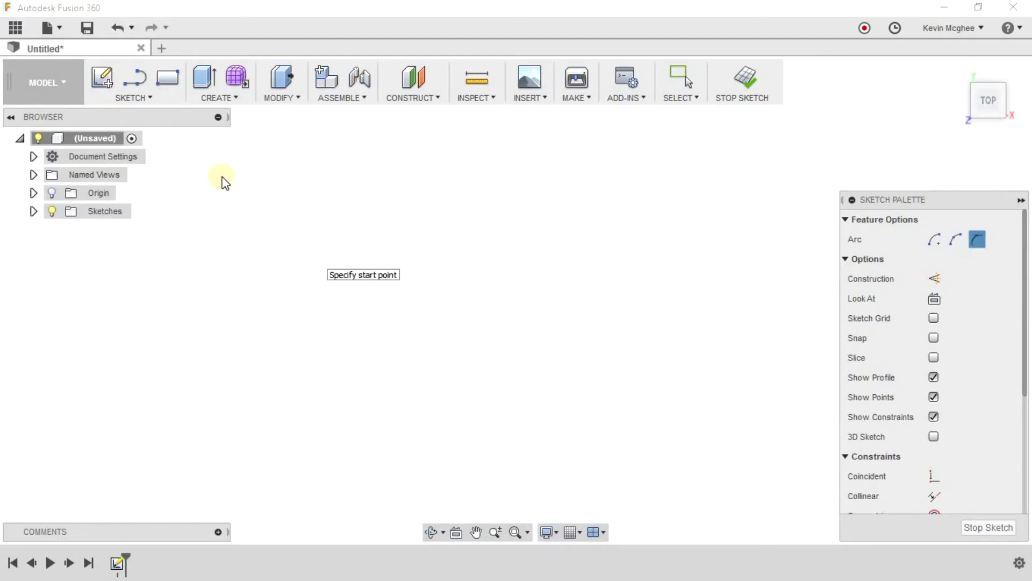
pyautogui.press('Escape')
pyautogui.click(147, 96)
pyautogui.moveTo(169, 201)
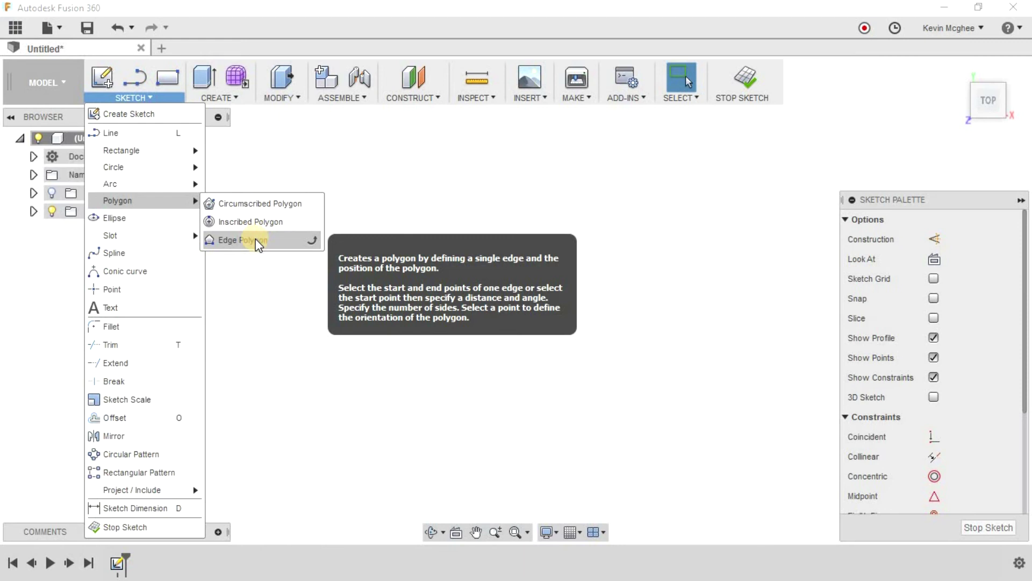
pyautogui.click(272, 205)
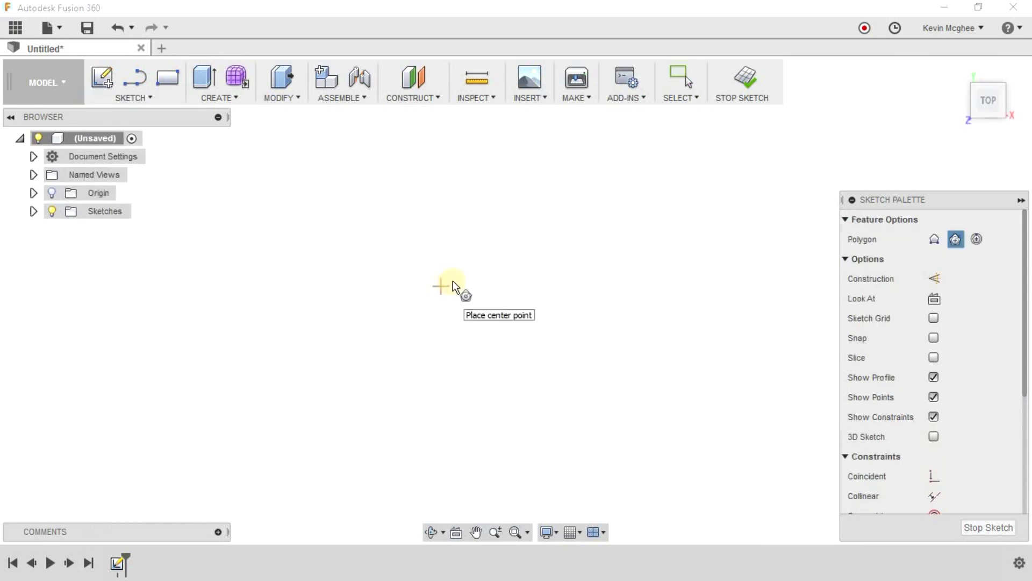
pyautogui.click(454, 275)
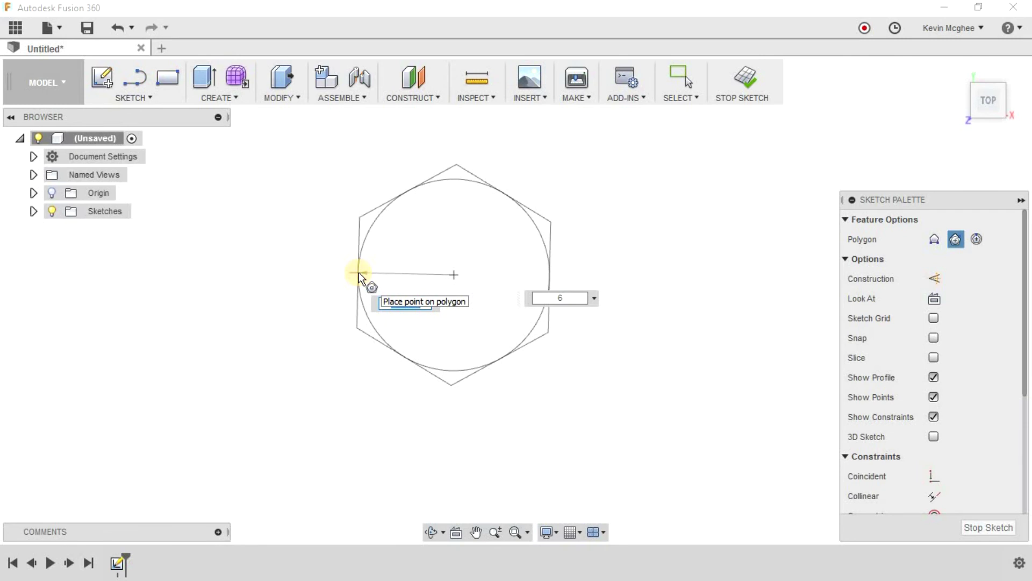
pyautogui.write('50')
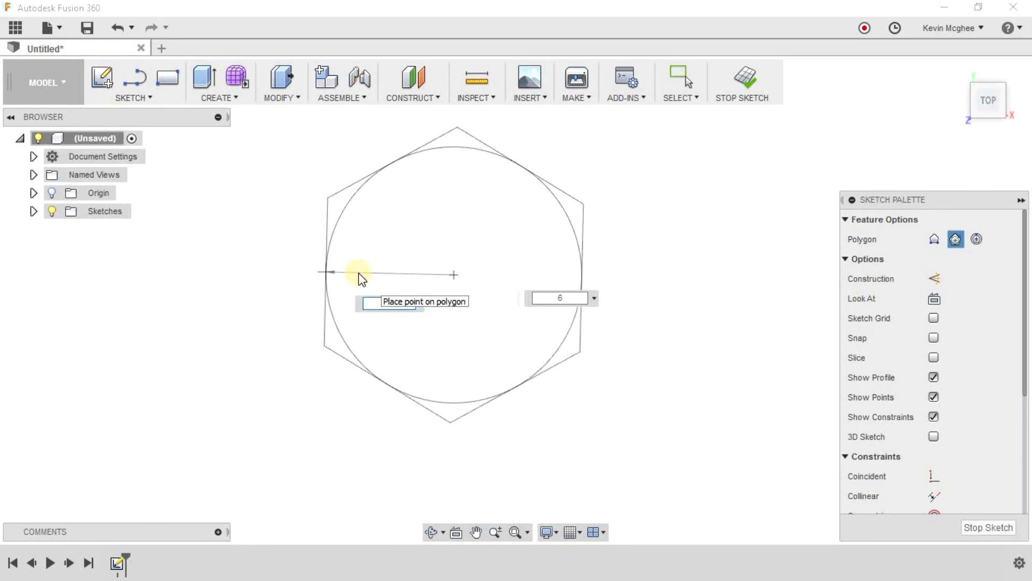
pyautogui.press('Return')
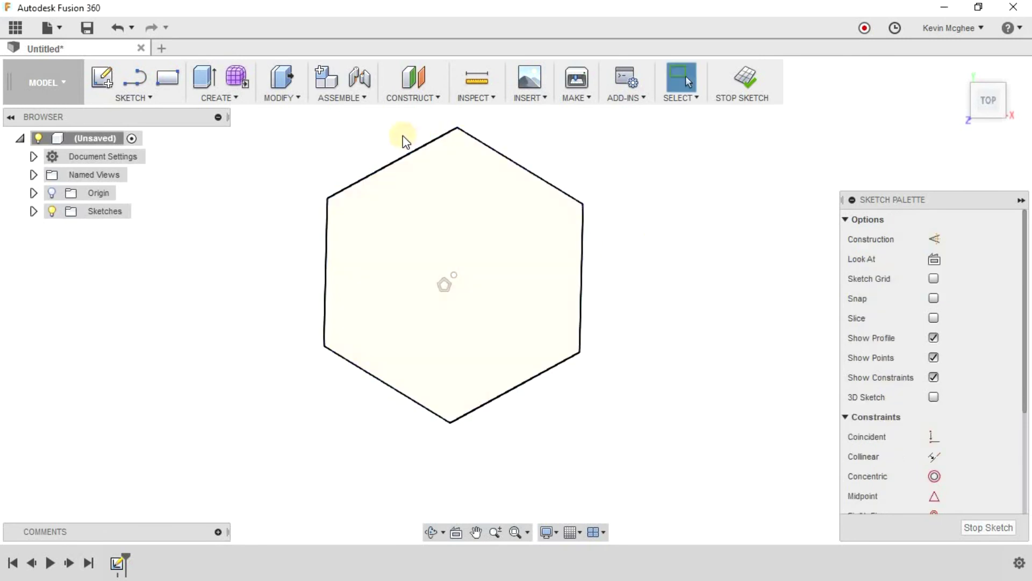
pyautogui.press('Escape')
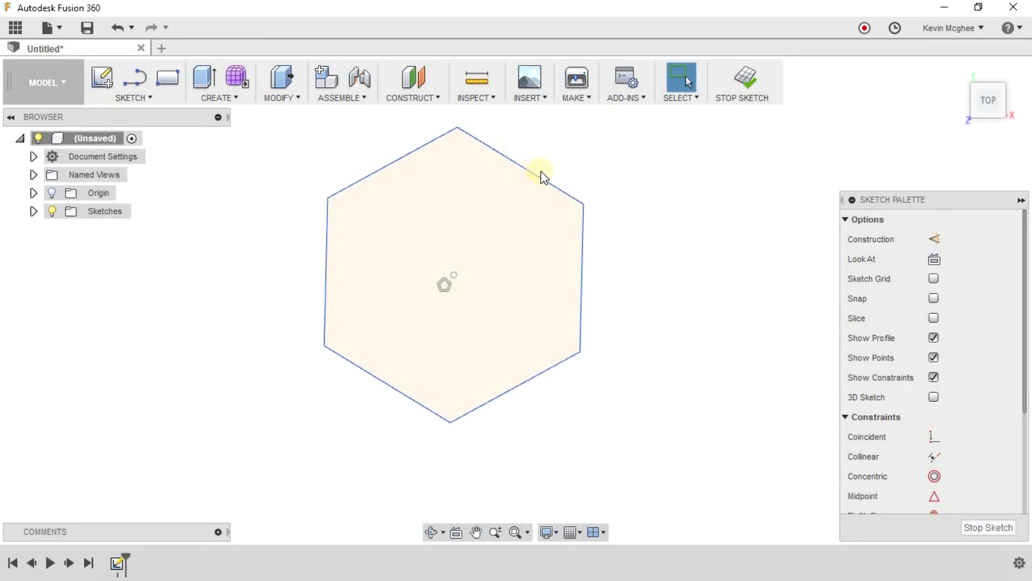
# - Sketch a five-sided circumscribed polygon with a 2 in radius to the right of the hexagon
pyautogui.moveTo(362, 254); pyautogui.dragTo(215, 279, button='middle')
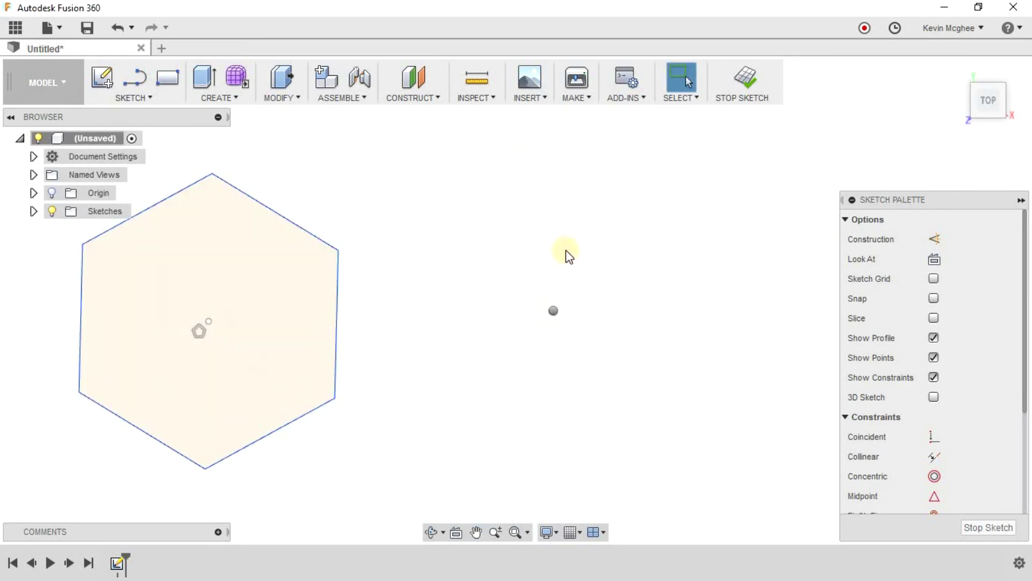
pyautogui.rightClick(553, 269)
pyautogui.click(573, 281)
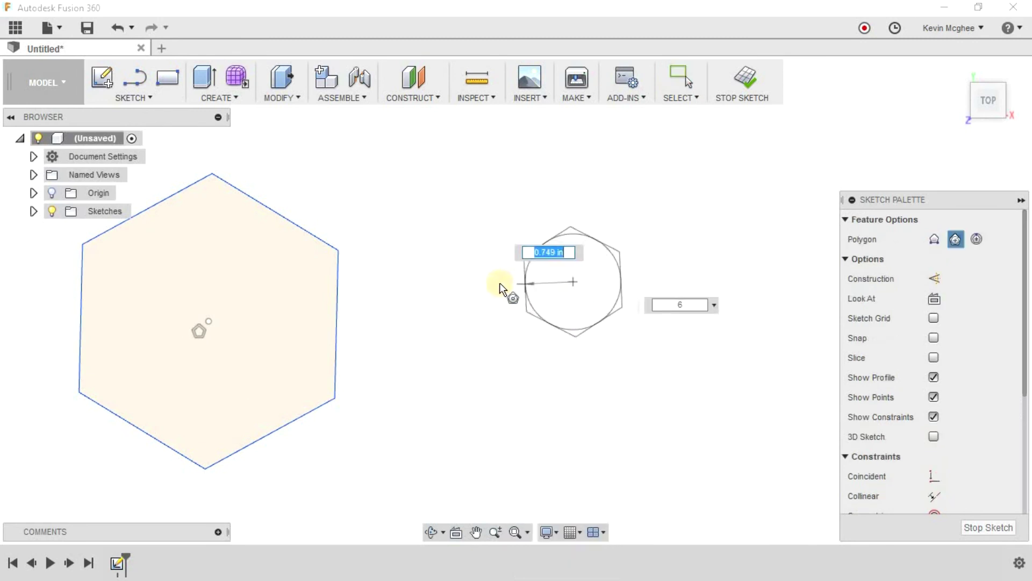
pyautogui.write('2')
pyautogui.press('Tab')
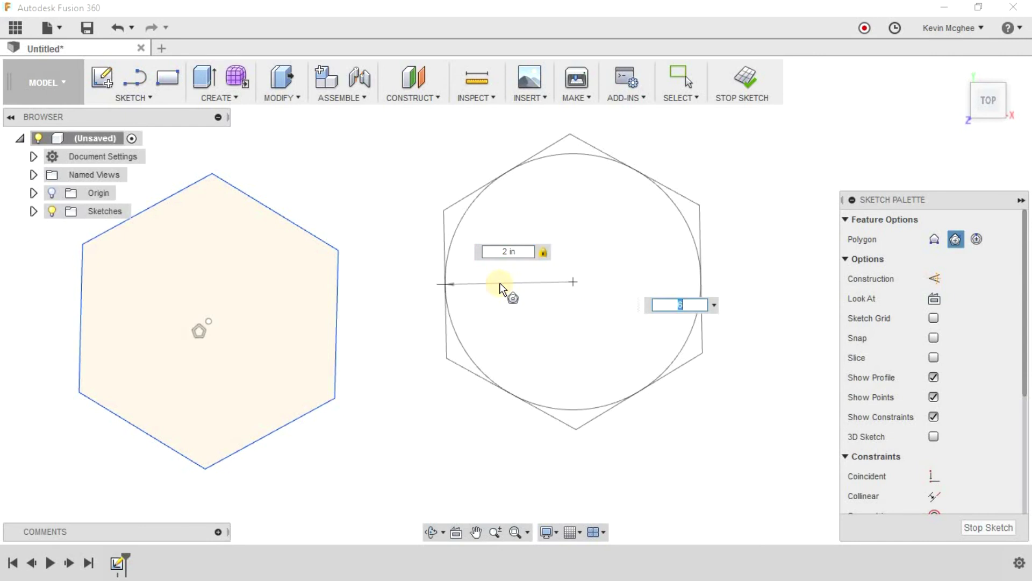
pyautogui.write('3')
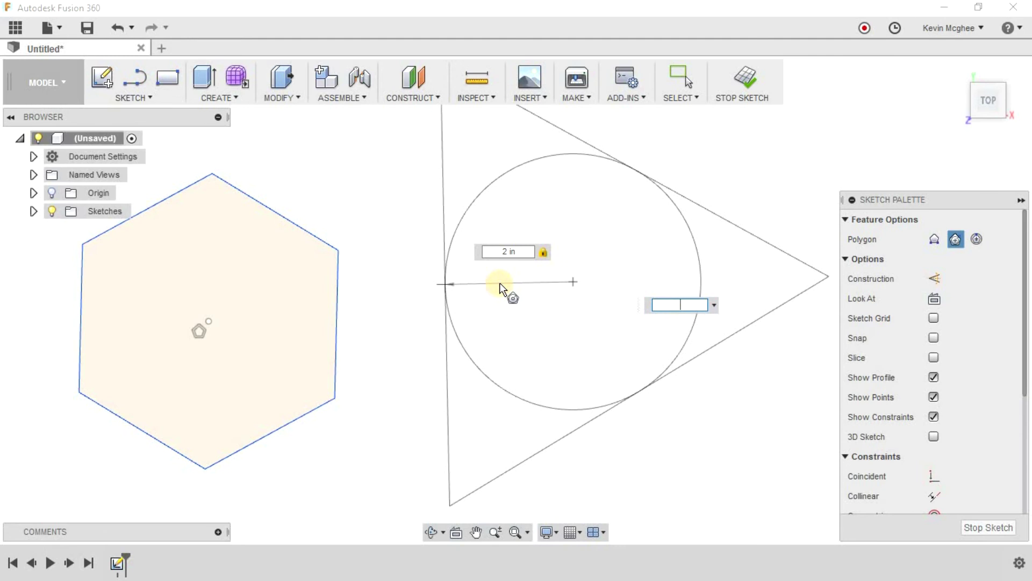
pyautogui.write('5')
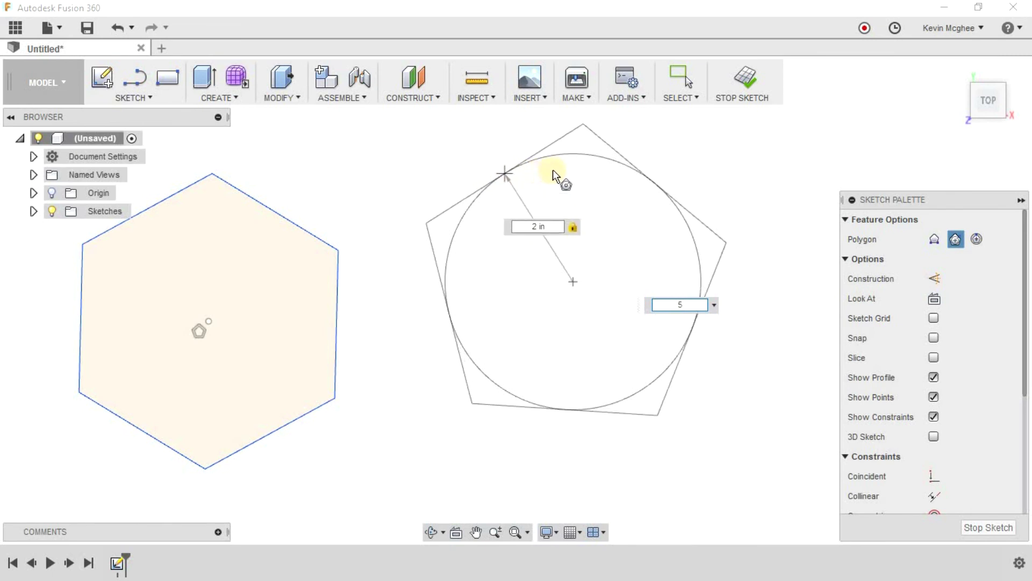
pyautogui.press('Return')
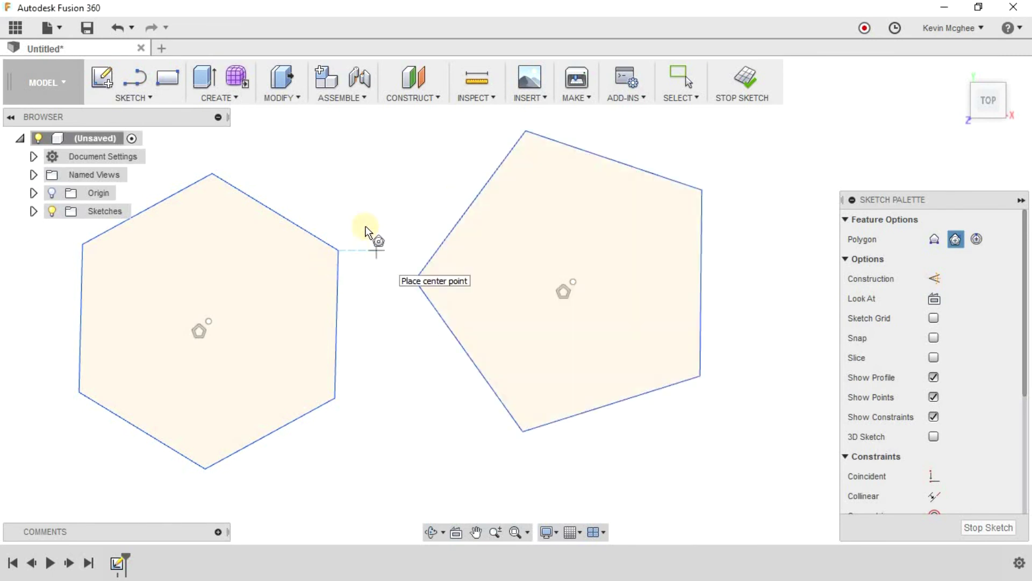
# - Sketch a five-sided inscribed polygon with a 2 in radius in an empty area to the right of the circumscribed pentagon
pyautogui.click(155, 96)
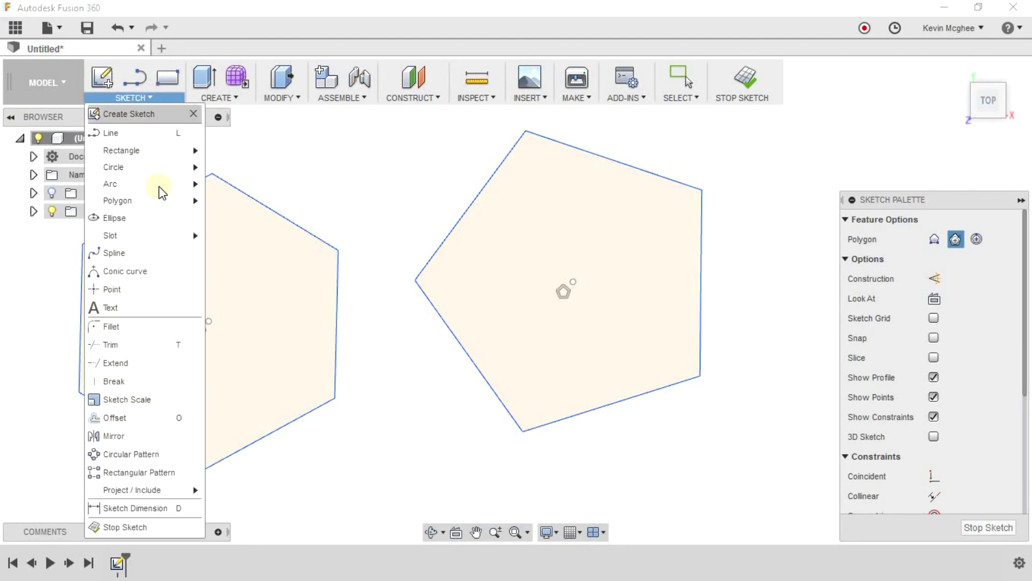
pyautogui.moveTo(168, 208)
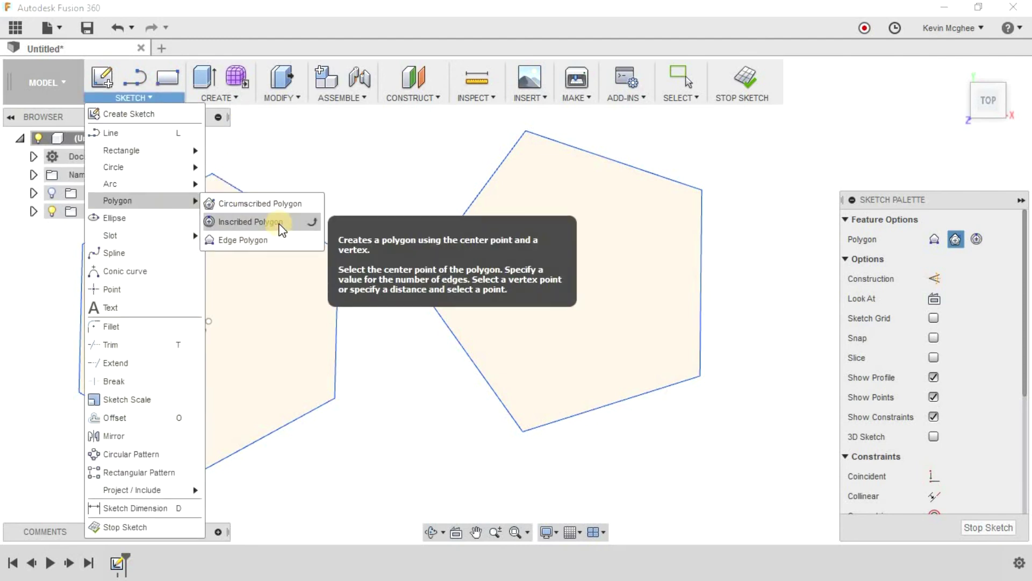
pyautogui.click(279, 221)
pyautogui.moveTo(299, 305); pyautogui.dragTo(10, 296, button='middle')
pyautogui.click(469, 276)
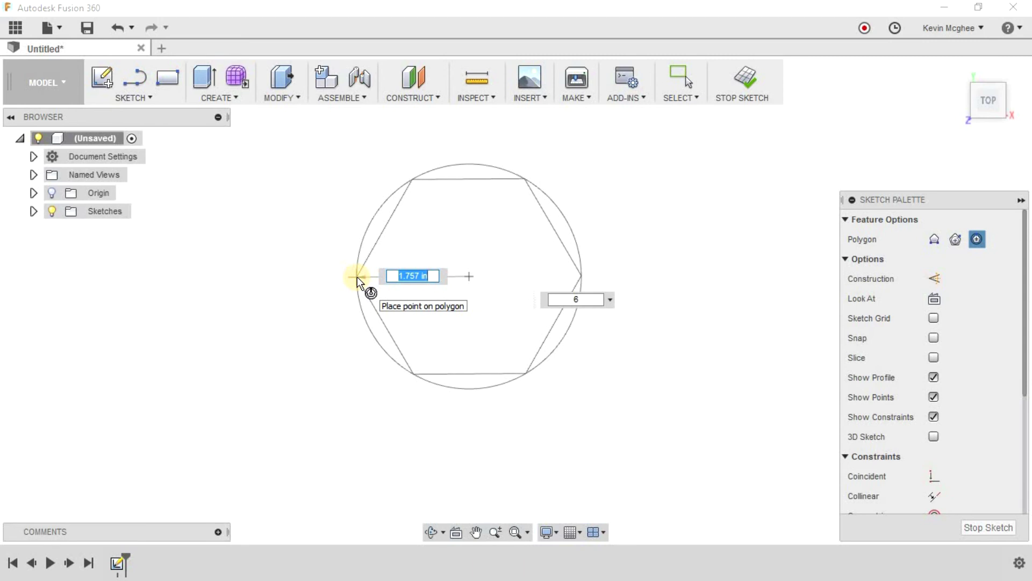
pyautogui.write('2')
pyautogui.press('Tab')
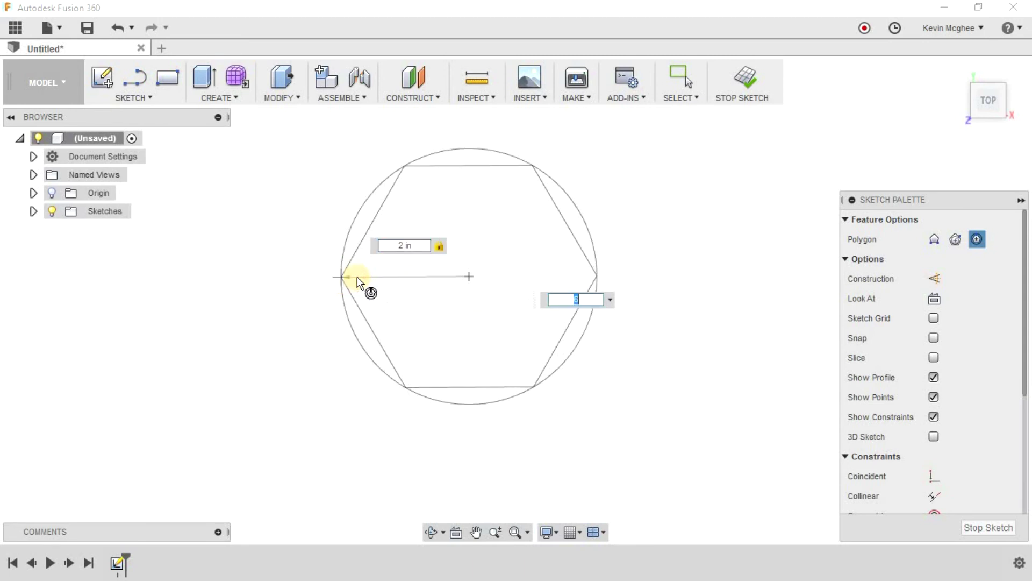
pyautogui.write('5')
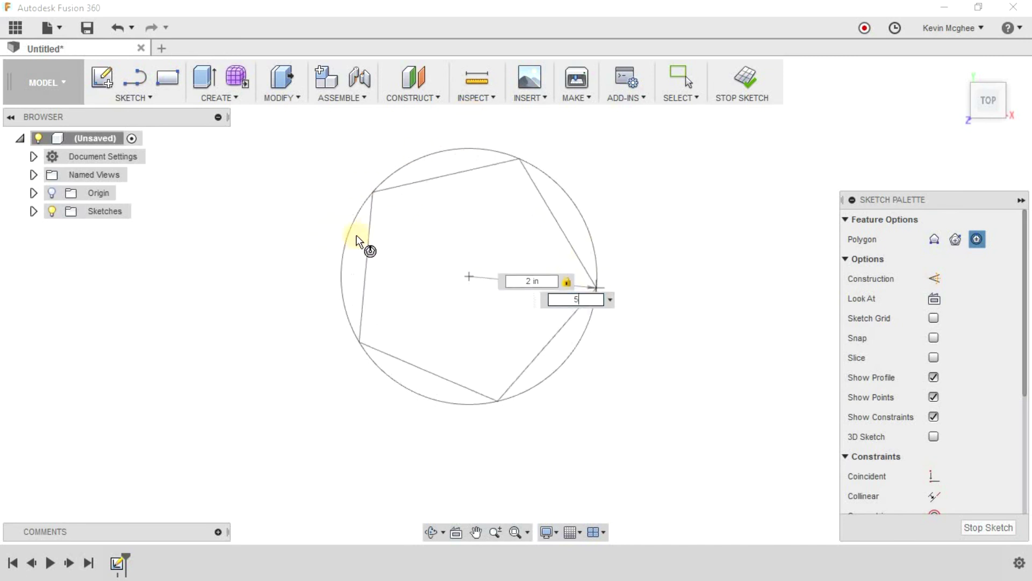
pyautogui.click(430, 214)
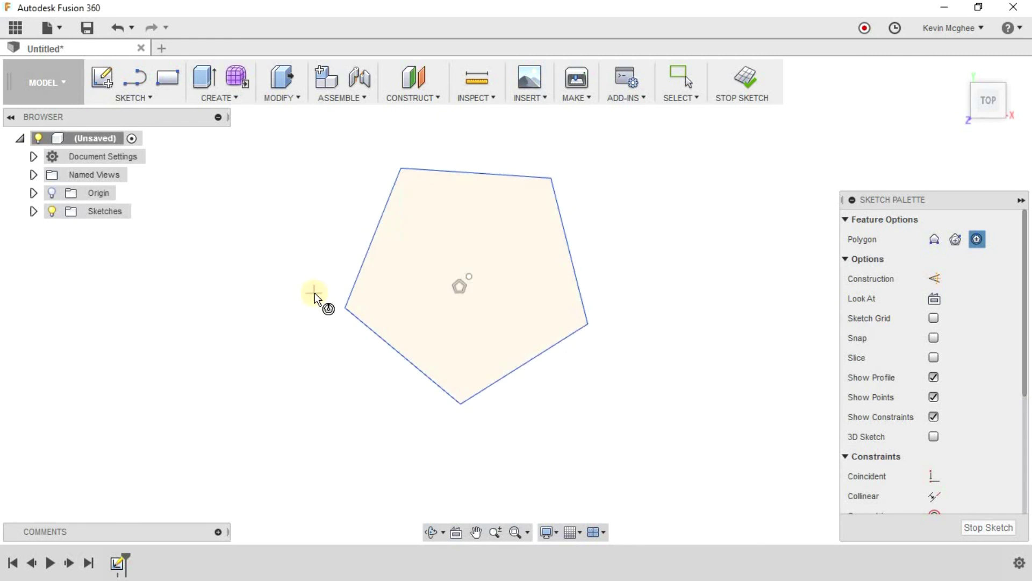
# - Sketch a five-sided edge polygon above a nearly horizontal base edge about 2.5 in long, in an empty area
pyautogui.moveTo(300, 244); pyautogui.dragTo(55, 295, button='middle')
pyautogui.click(150, 99)
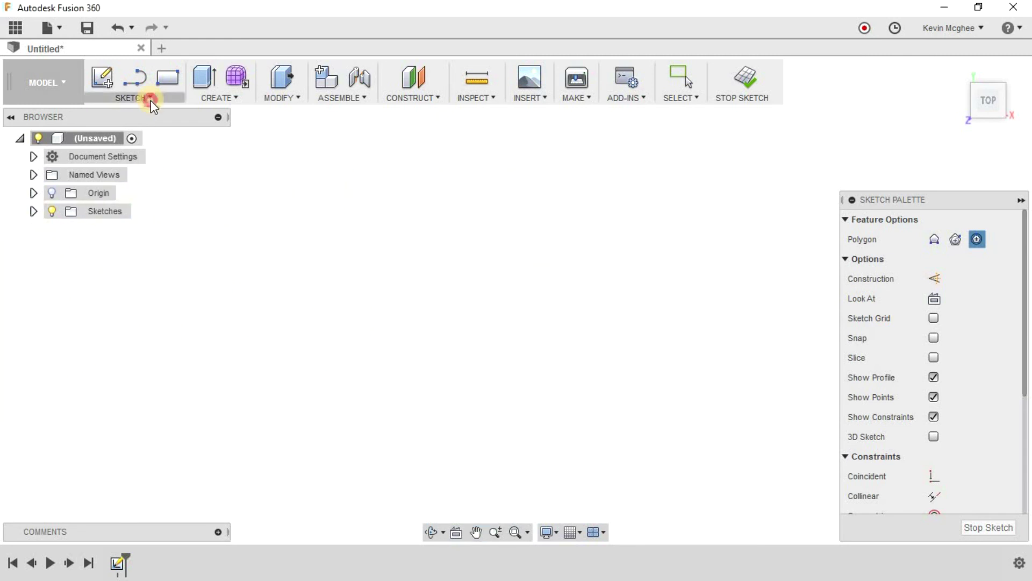
pyautogui.moveTo(185, 200)
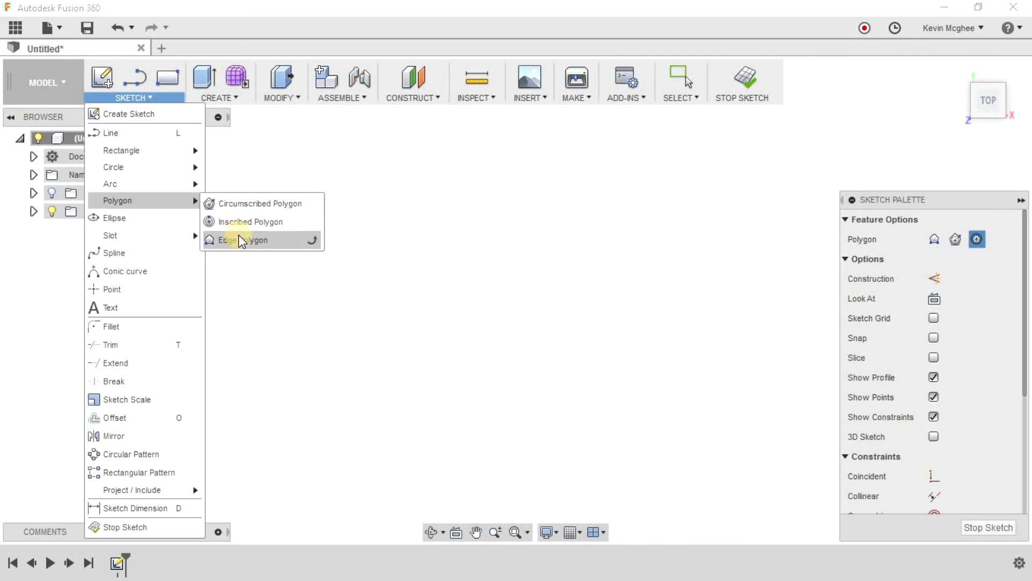
pyautogui.click(260, 241)
pyautogui.click(359, 316)
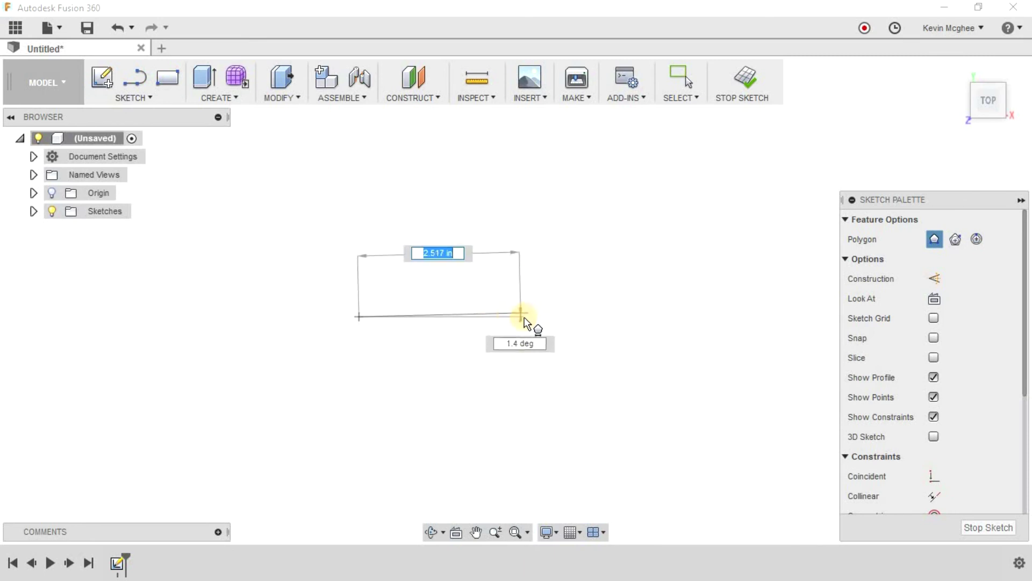
pyautogui.click(524, 318)
pyautogui.moveTo(540, 251); pyautogui.dragTo(560, 408, button='middle')
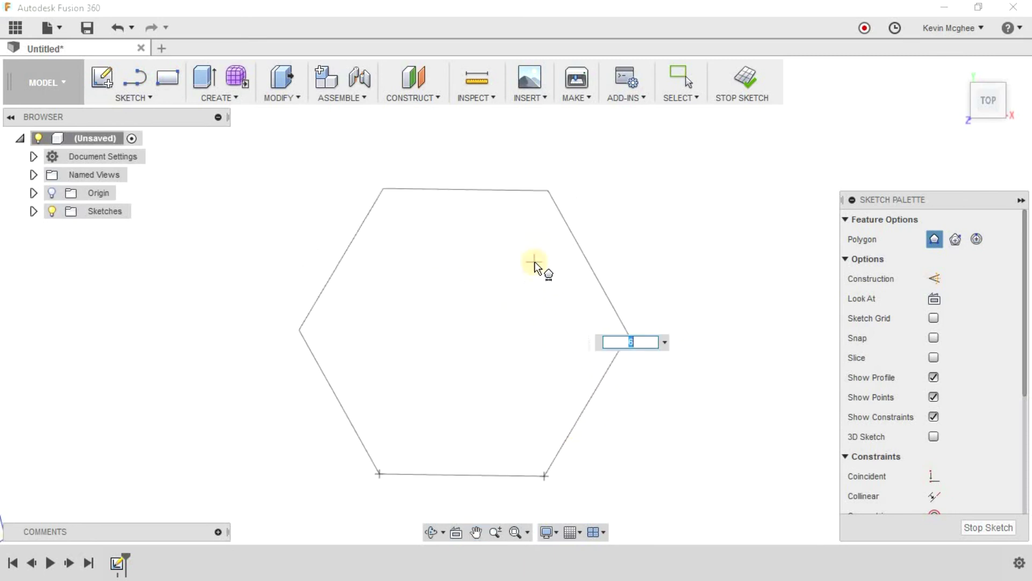
pyautogui.write('5')
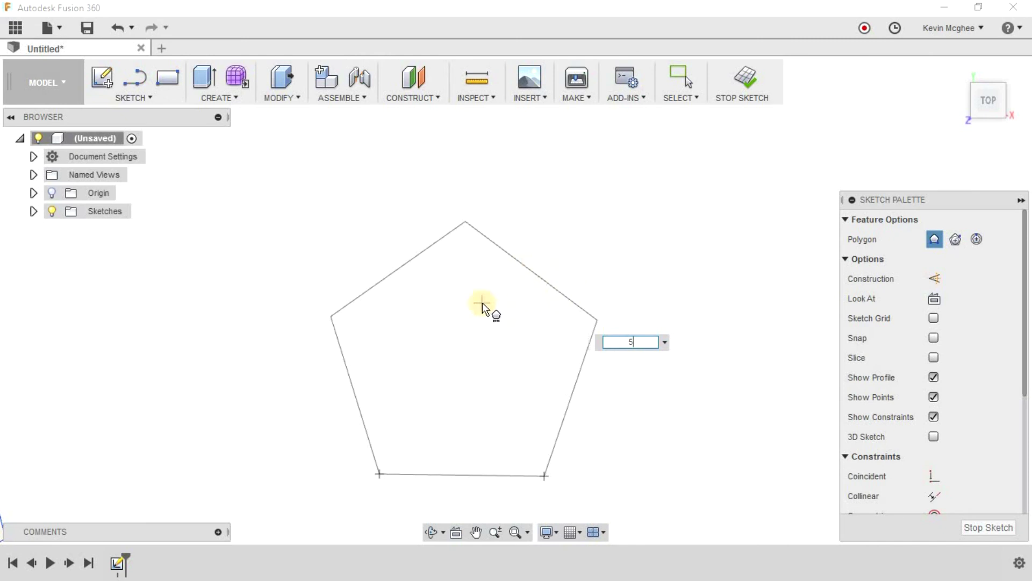
pyautogui.click(543, 313)
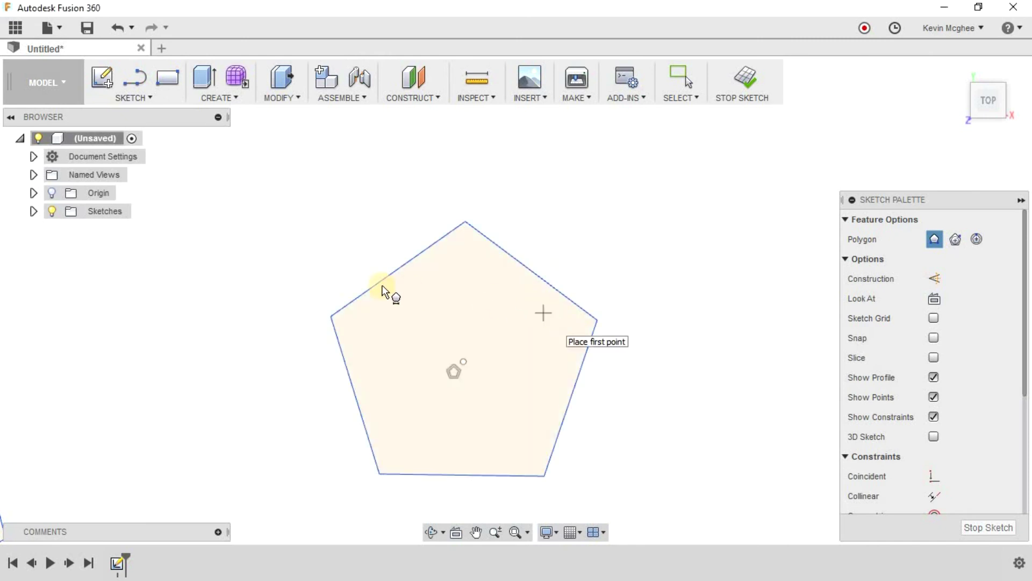
# - Sketch an ellipse in an empty area with a horizontal 3 in major axis and a 1 in minor axis
pyautogui.moveTo(417, 288); pyautogui.dragTo(34, 285, button='middle')
pyautogui.hotkey('ctrl', 'z')
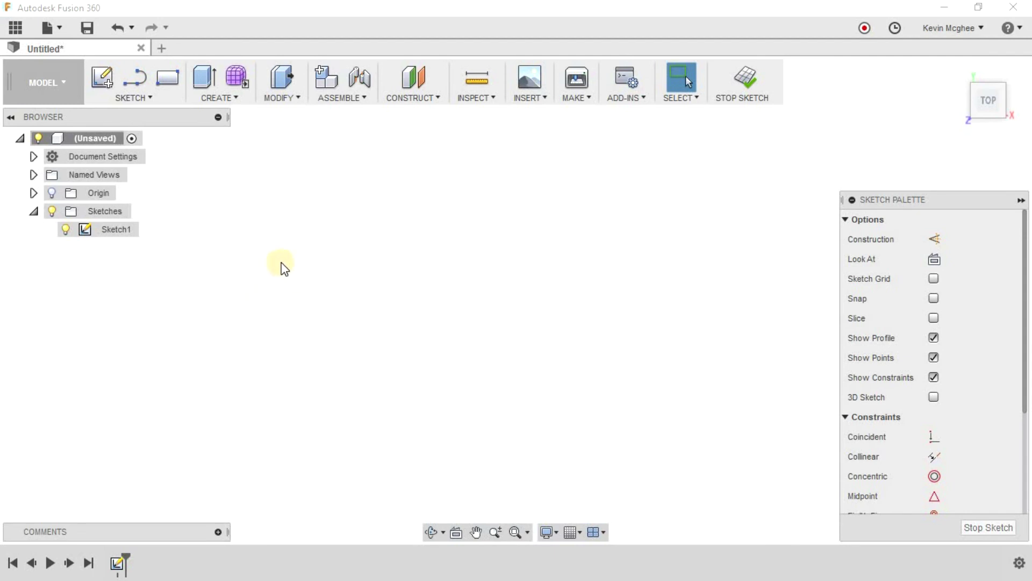
pyautogui.click(147, 96)
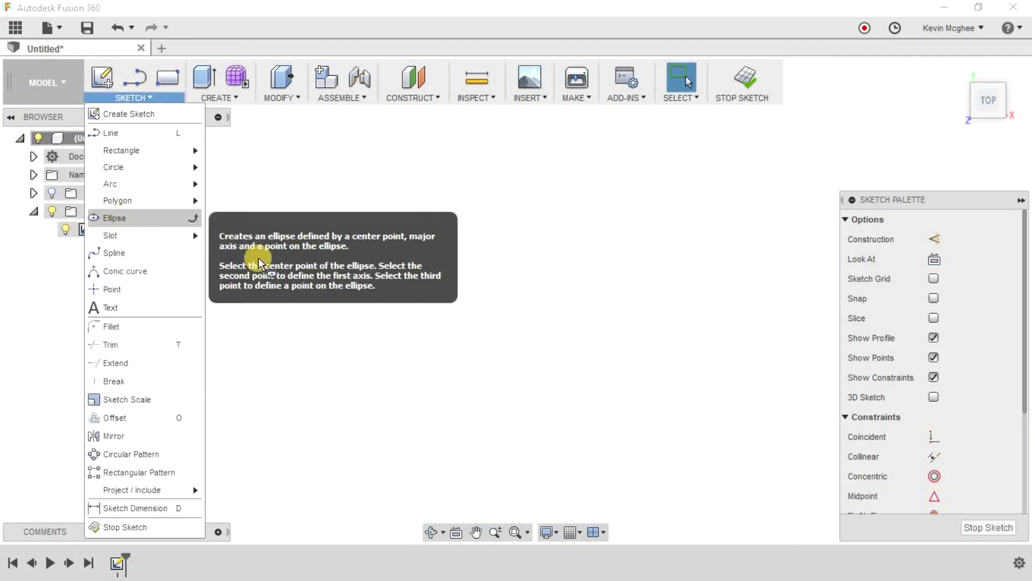
pyautogui.click(123, 218)
pyautogui.click(417, 282)
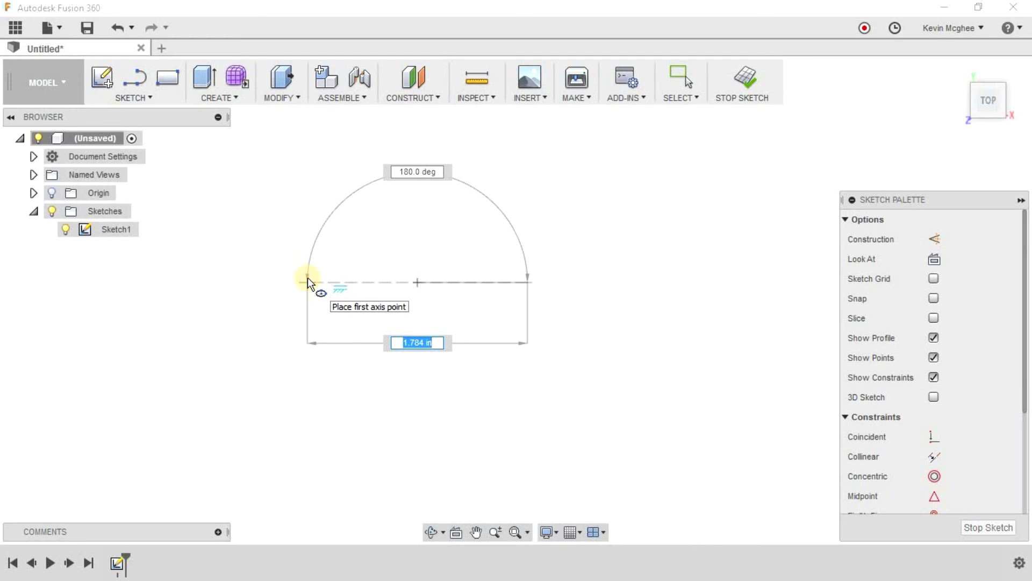
pyautogui.write('3')
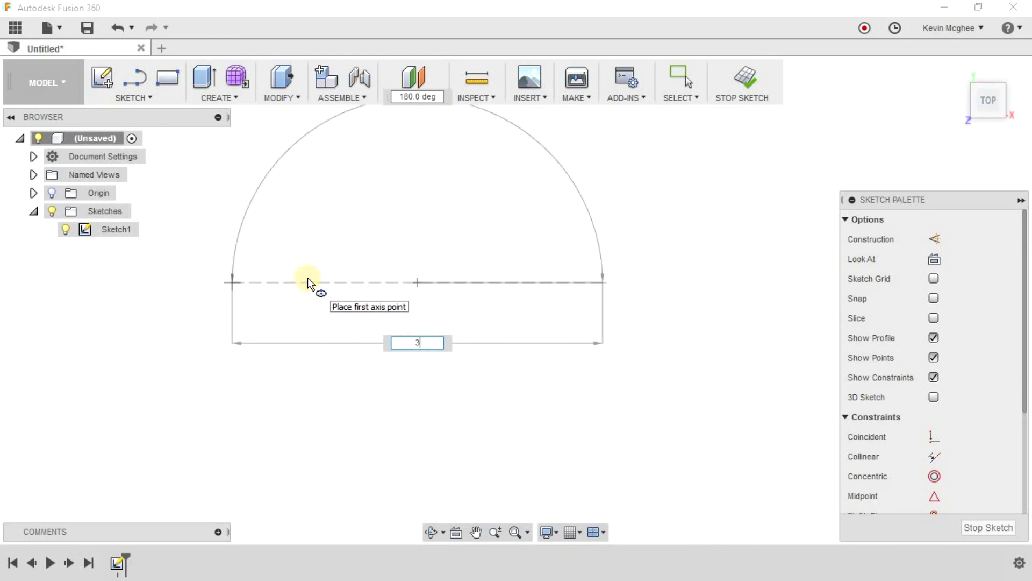
pyautogui.press('Tab')
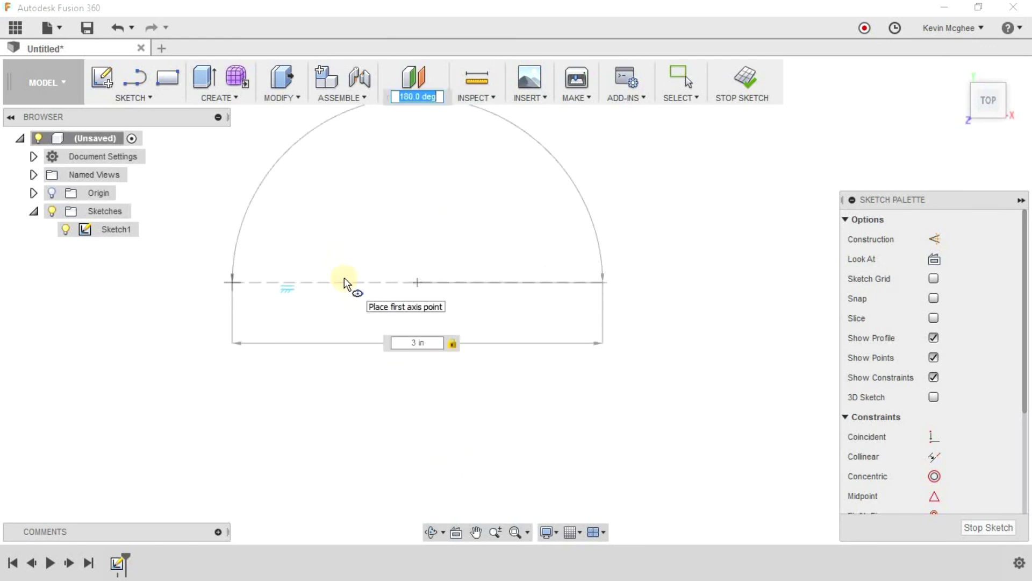
pyautogui.click(344, 277)
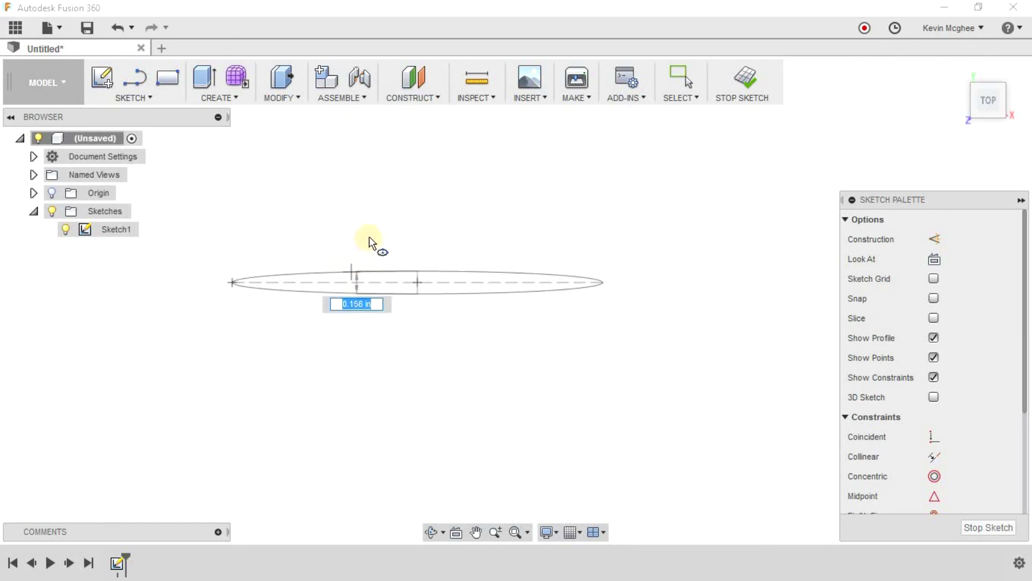
pyautogui.write('1')
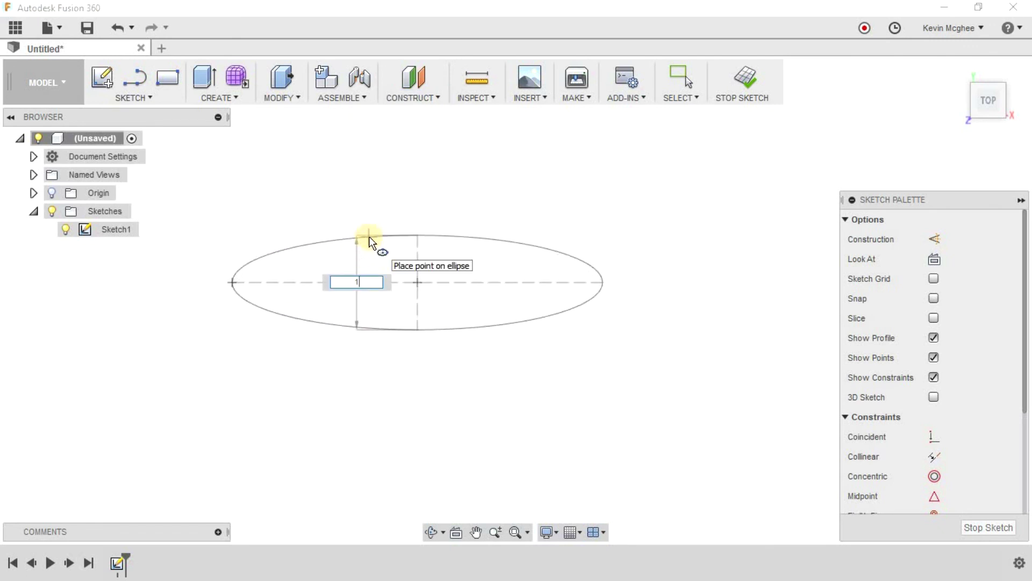
pyautogui.press('Tab')
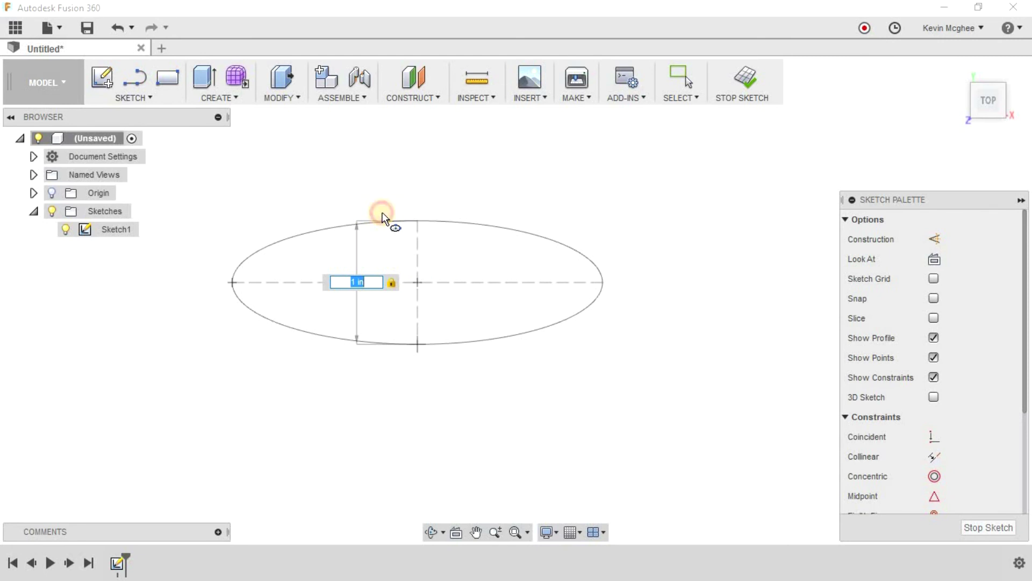
pyautogui.click(381, 215)
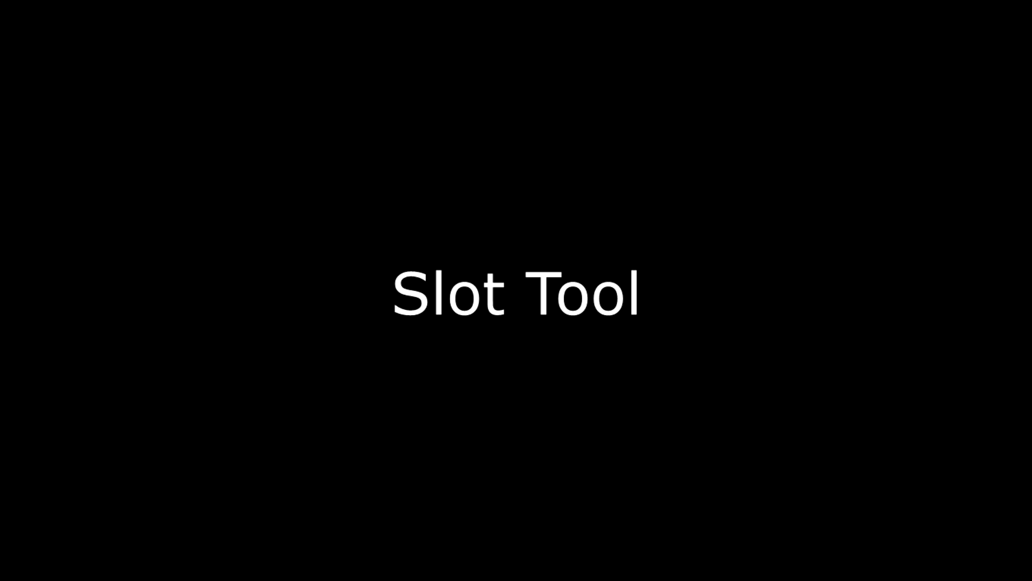
# - Sketch a horizontal center-to-center slot in an empty area with its arc centers about 6.8 in apart
pyautogui.moveTo(183, 239)
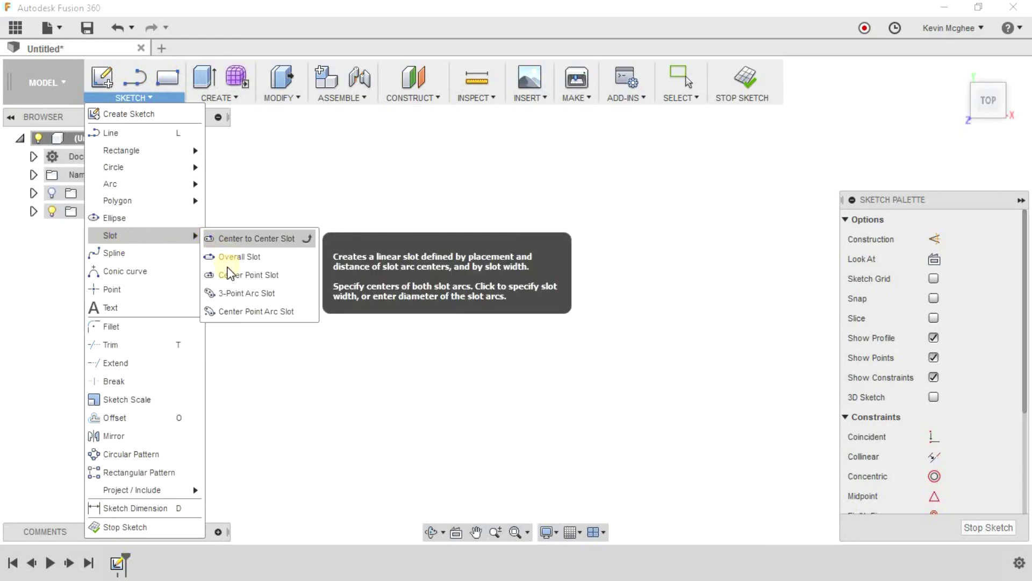
pyautogui.click(251, 238)
pyautogui.click(294, 251)
pyautogui.click(615, 249)
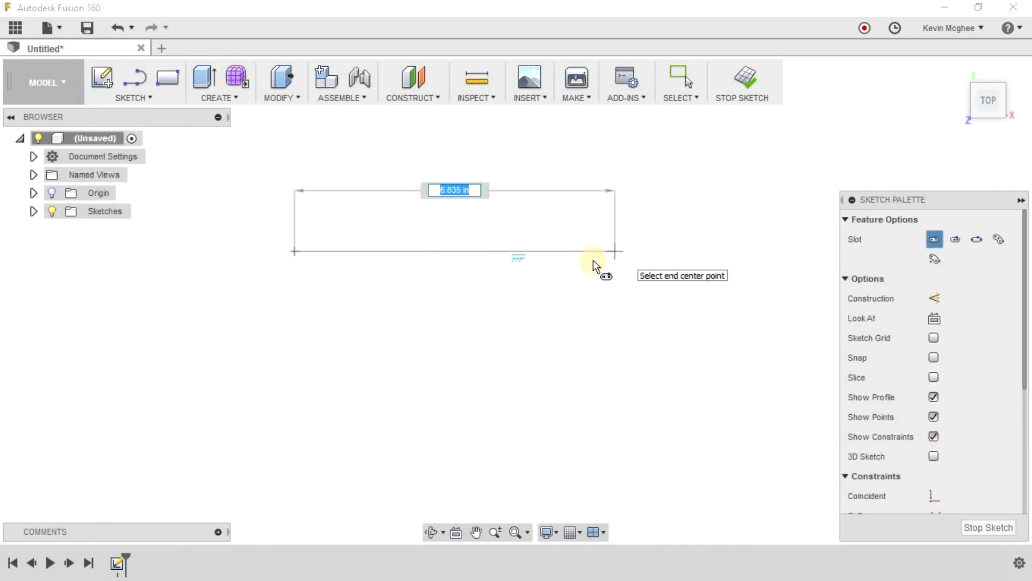
pyautogui.click(408, 327)
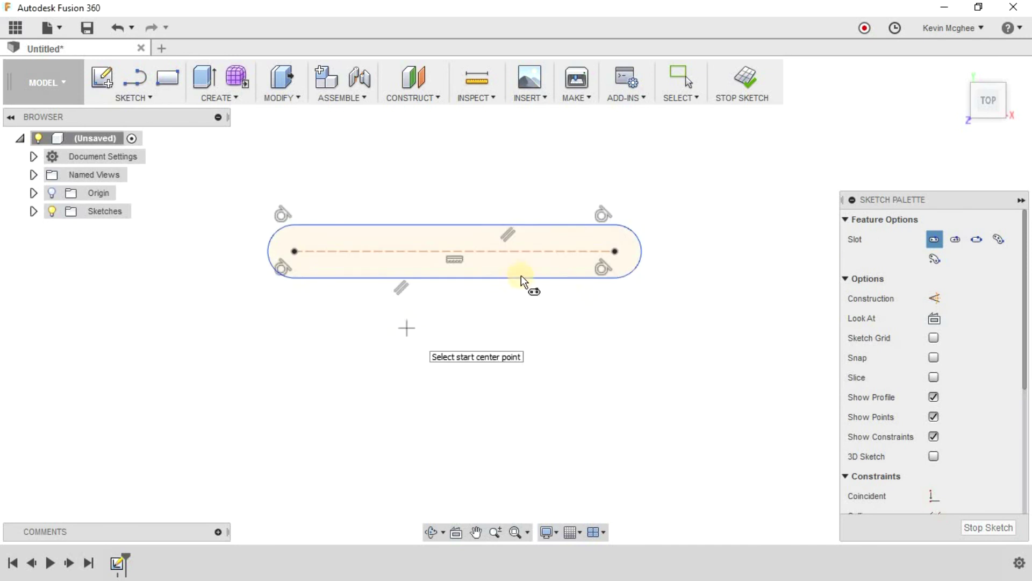
# - Sketch a second center-to-center slot below the first, with 6 in between centers and a 1 in width
pyautogui.click(282, 336)
pyautogui.write('6')
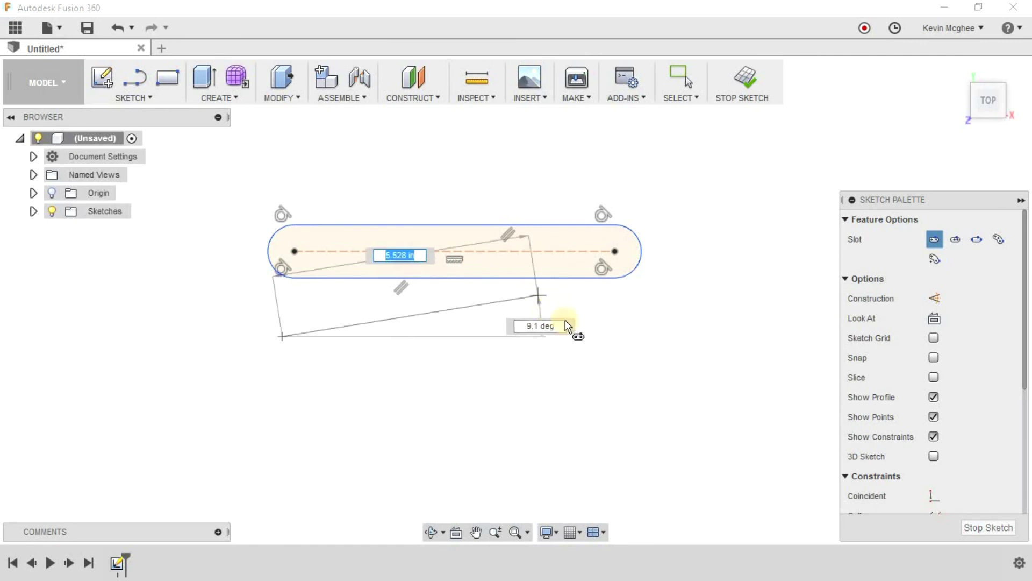
pyautogui.write('6')
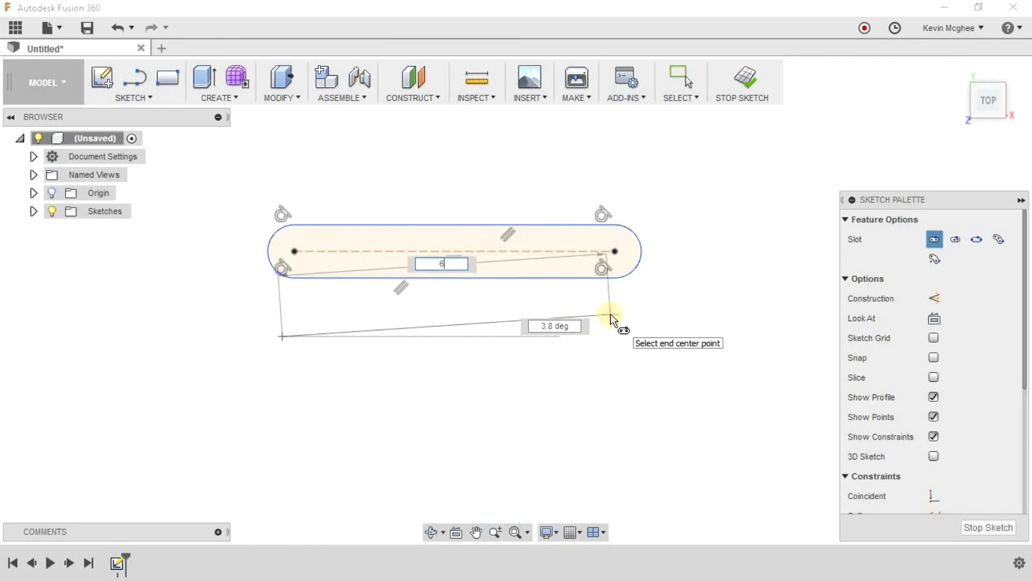
pyautogui.press('Tab')
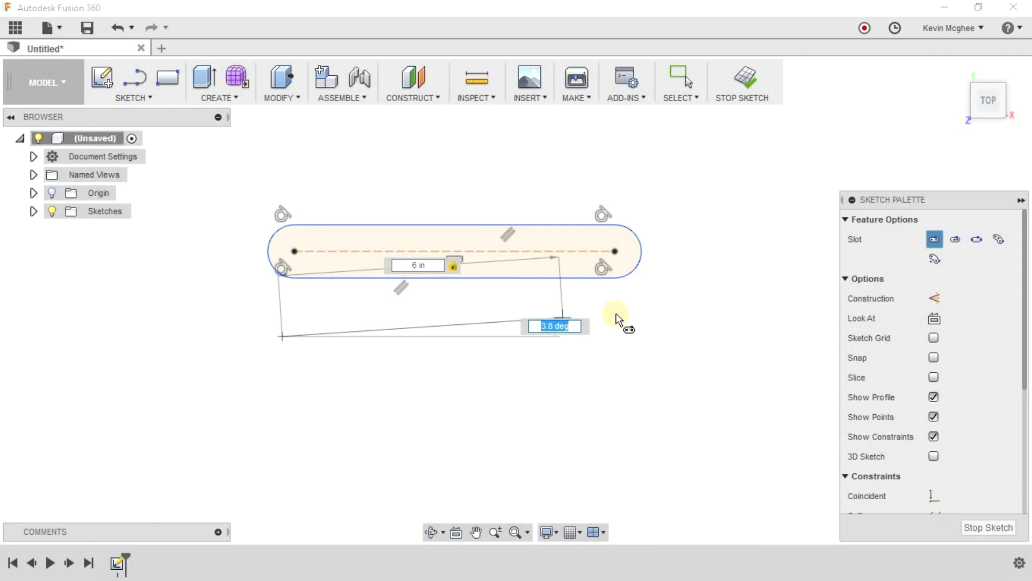
pyautogui.click(613, 365)
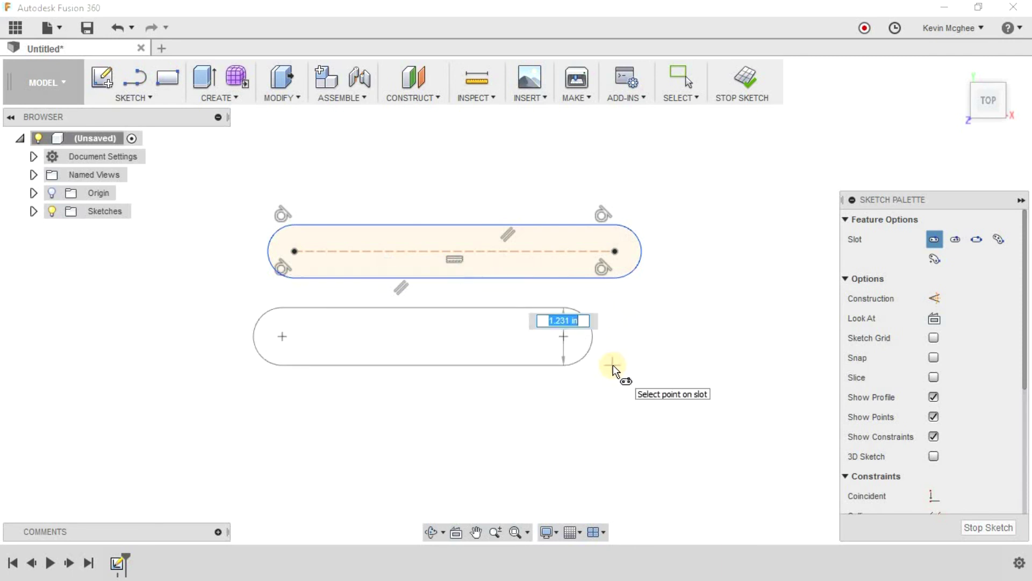
pyautogui.write('1')
pyautogui.press('Tab')
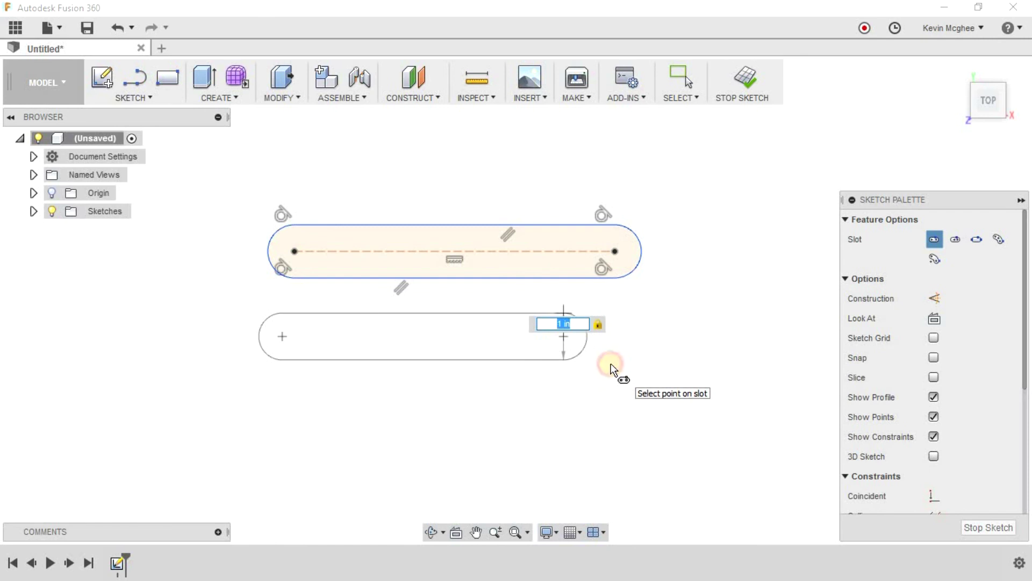
pyautogui.press('Return')
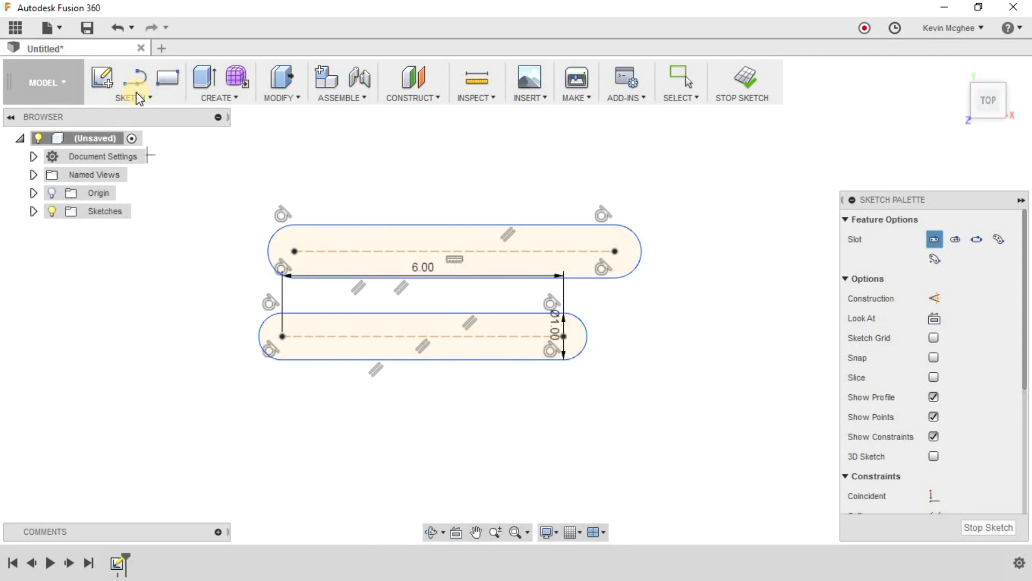
# - Sketch a horizontal overall slot with a 1 in width in an empty area beside the center-to-center slots
pyautogui.moveTo(635, 289)
pyautogui.mouseDown(button='middle')
pyautogui.moveTo(76, 312)
pyautogui.moveTo(32, 324)
pyautogui.mouseUp(button='middle')
pyautogui.click(160, 96)
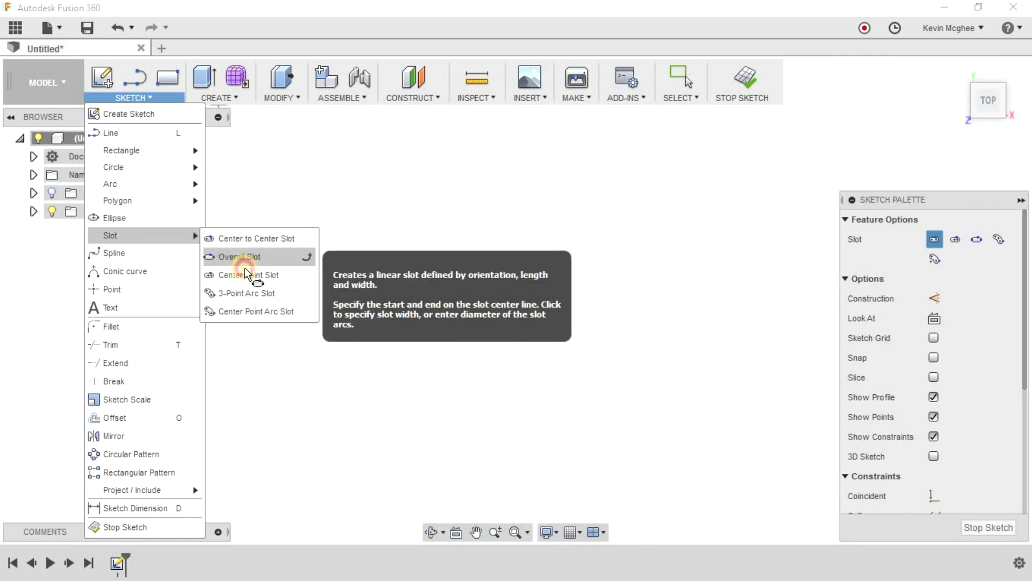
pyautogui.click(230, 258)
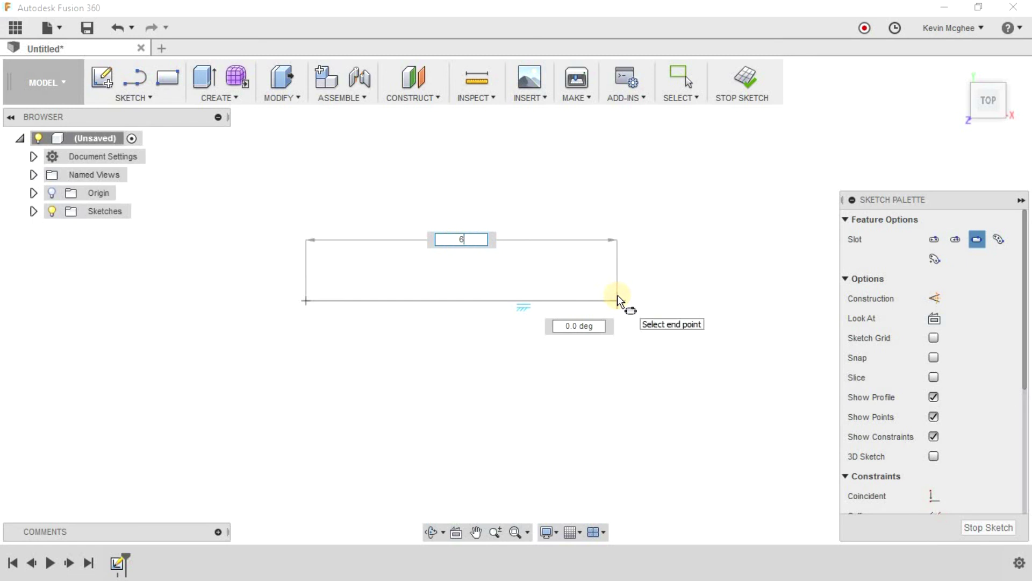
pyautogui.click(617, 295)
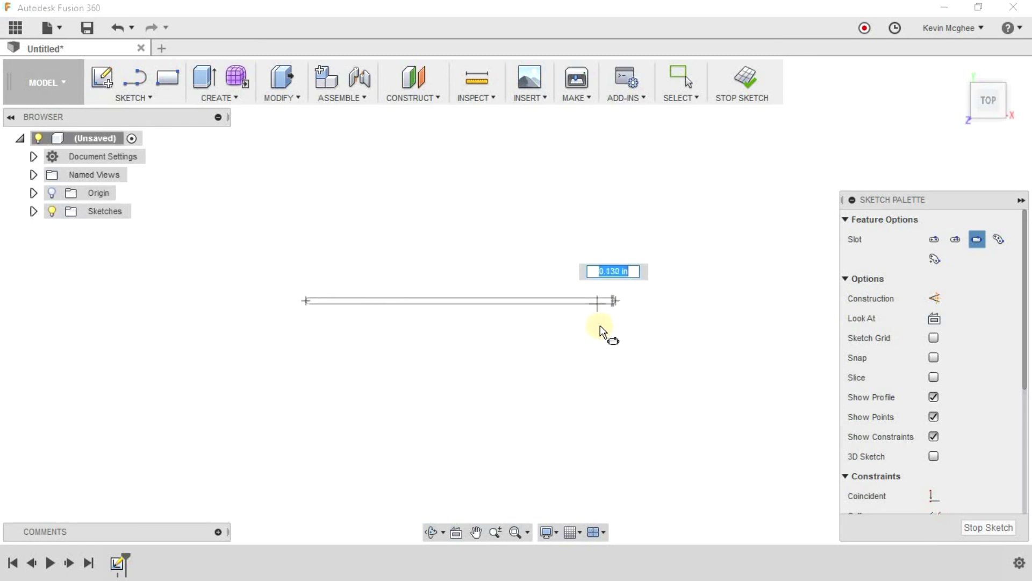
pyautogui.write('1')
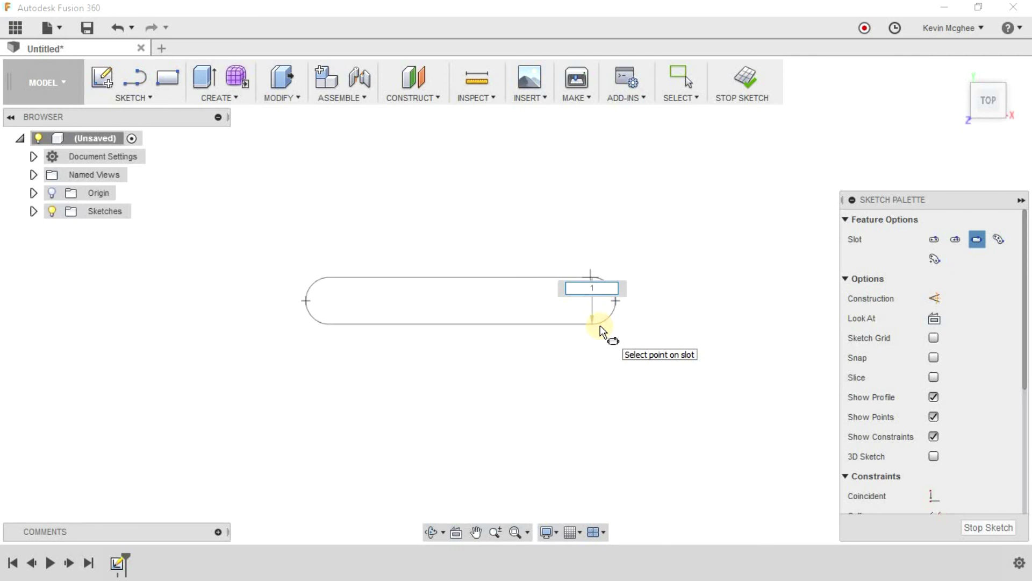
pyautogui.press('Return')
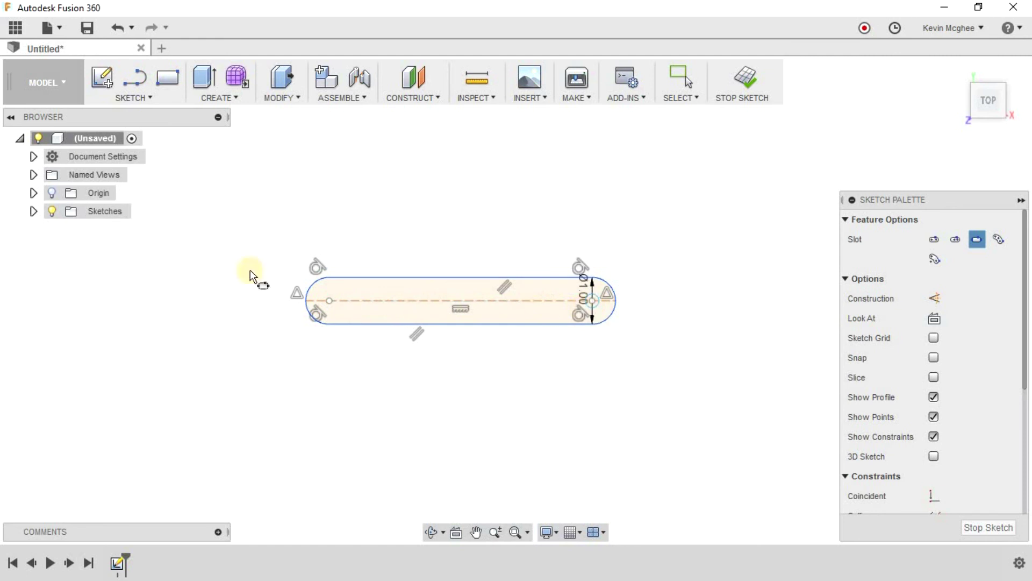
# - Sketch a horizontal center point slot in an empty area, 3 in from its midpoint to the arc center and 1 in wide
pyautogui.moveTo(618, 256); pyautogui.dragTo(54, 299, button='middle')
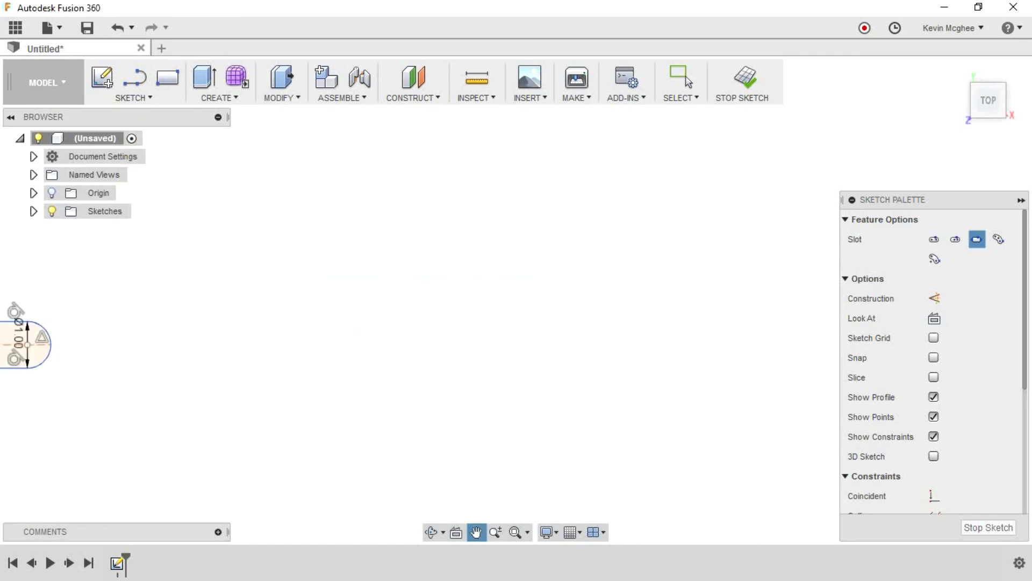
pyautogui.click(160, 97)
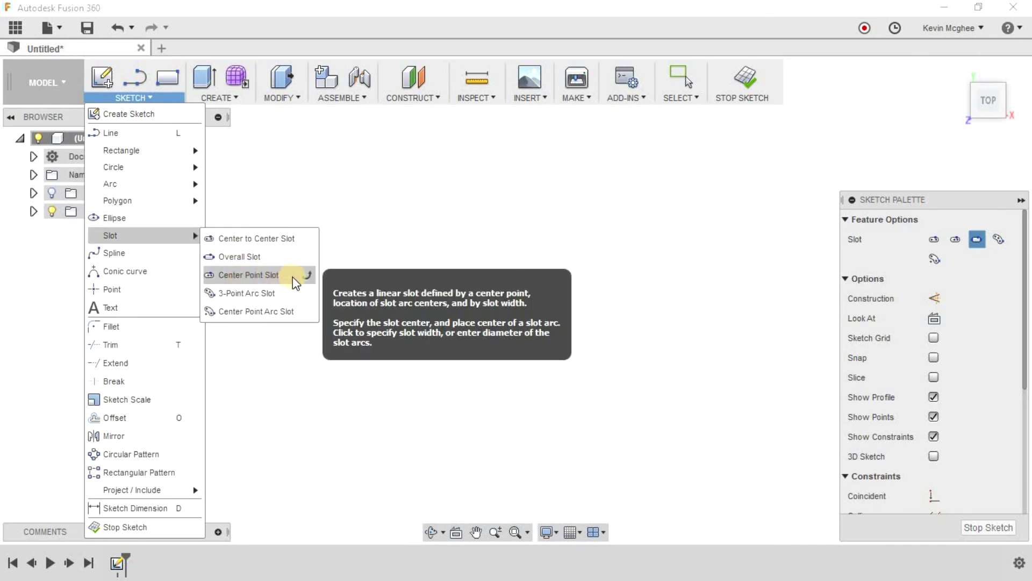
pyautogui.click(376, 305)
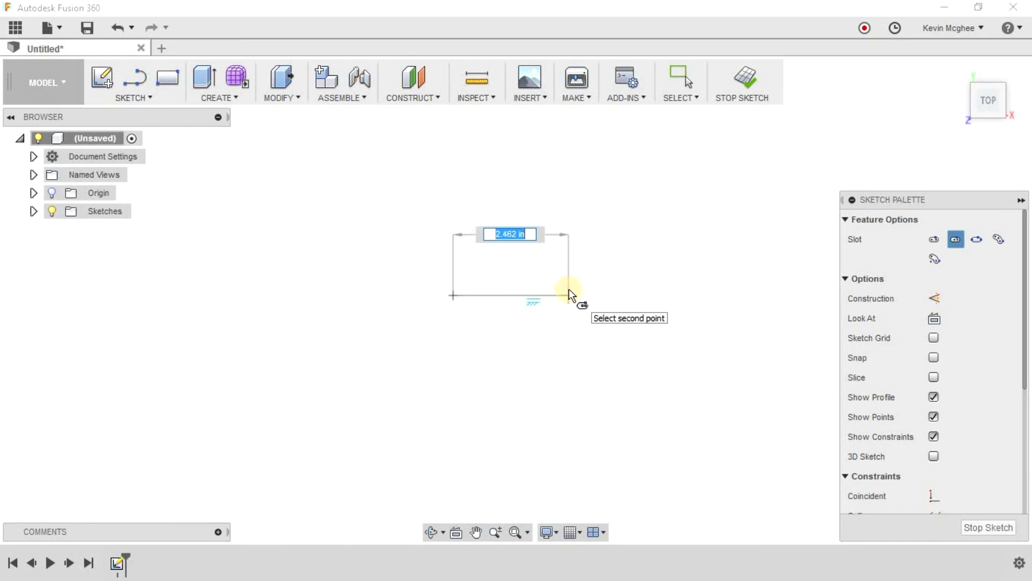
pyautogui.write('3')
pyautogui.press('Tab')
pyautogui.click(580, 291)
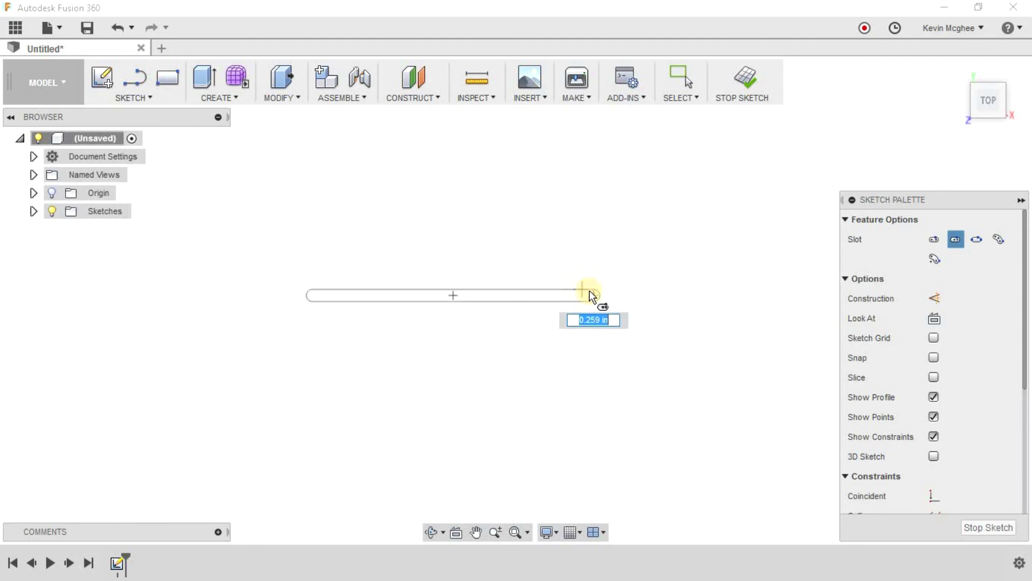
pyautogui.write('1')
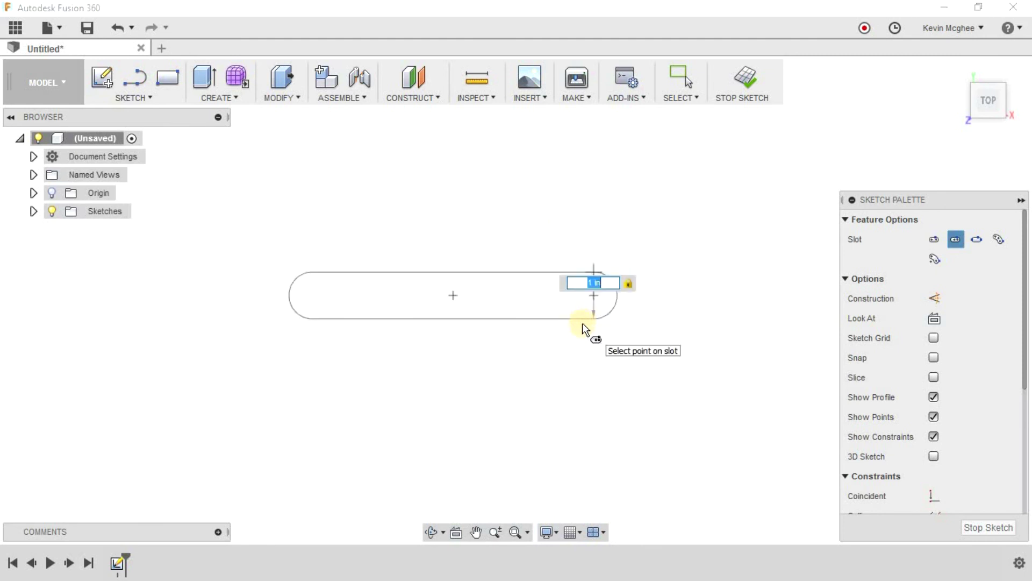
pyautogui.press('Return')
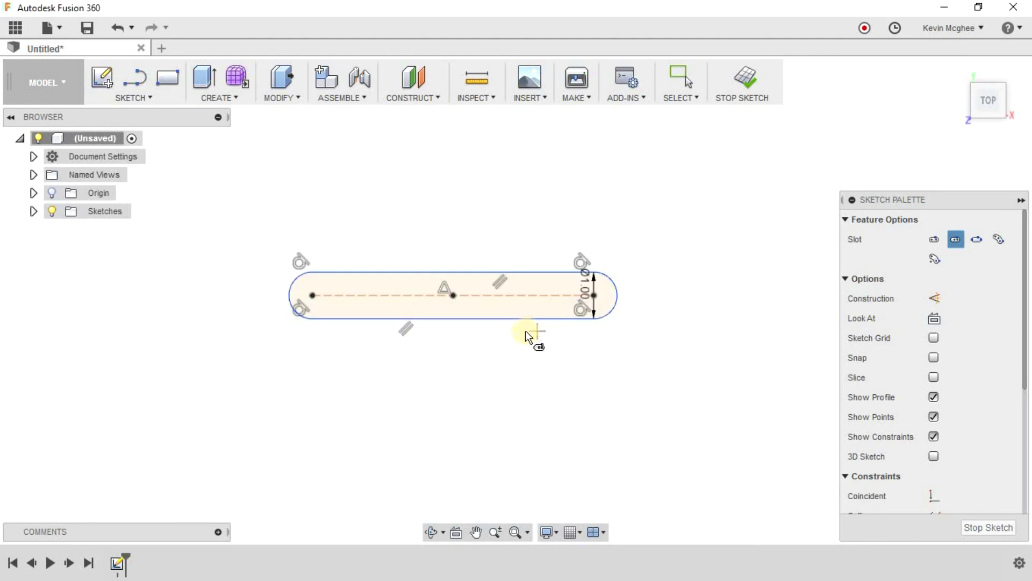
# - Sketch a 3-point arc slot in an empty area, curving down to one side, with a 1 in width
pyautogui.moveTo(398, 188); pyautogui.dragTo(3, 226, button='middle')
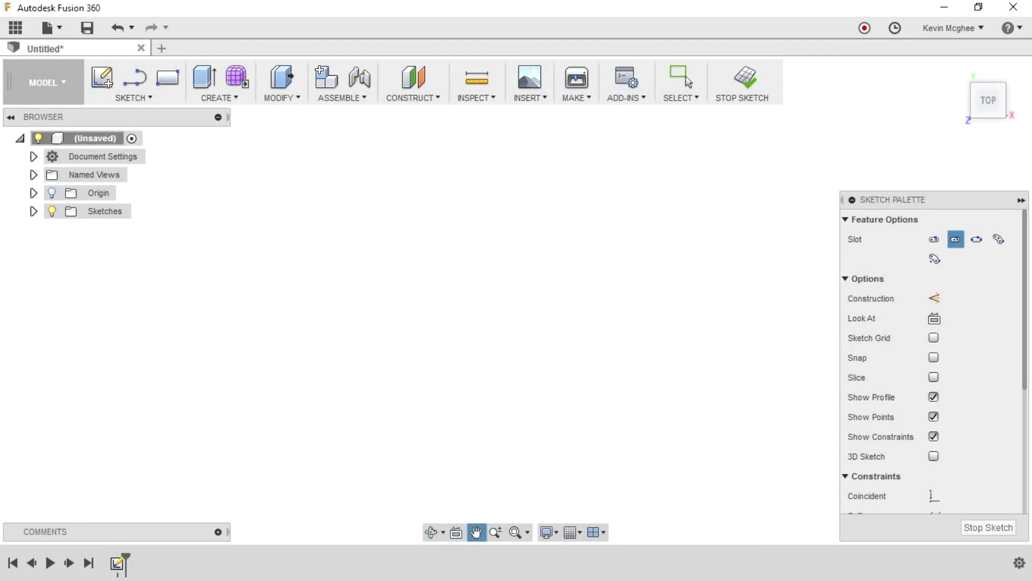
pyautogui.click(150, 100)
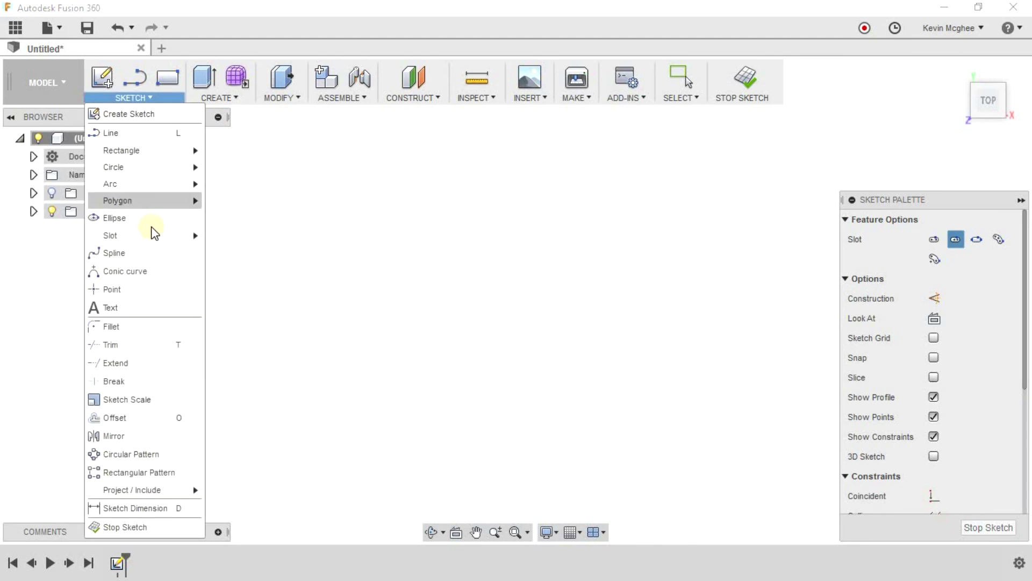
pyautogui.moveTo(162, 238)
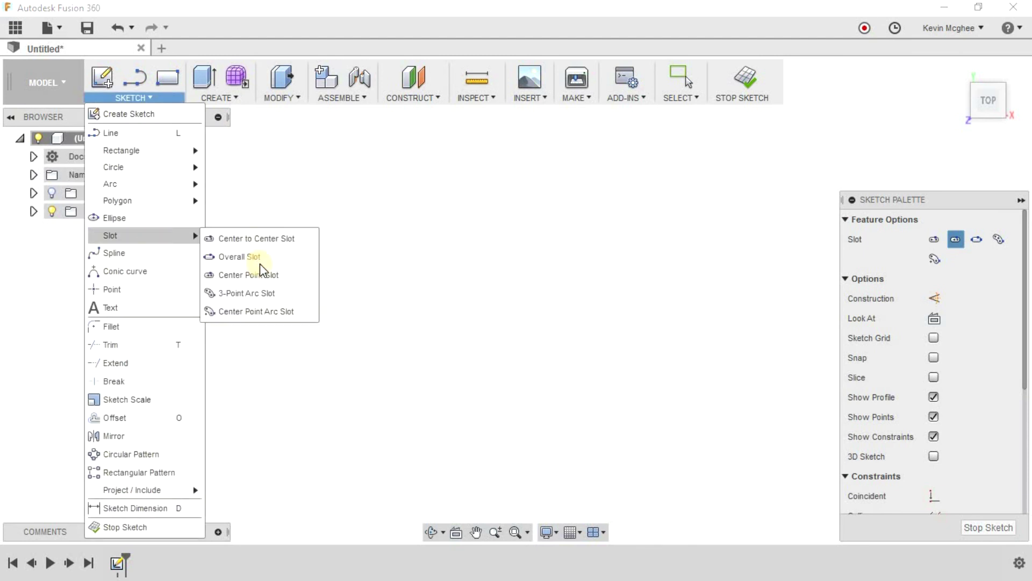
pyautogui.click(253, 293)
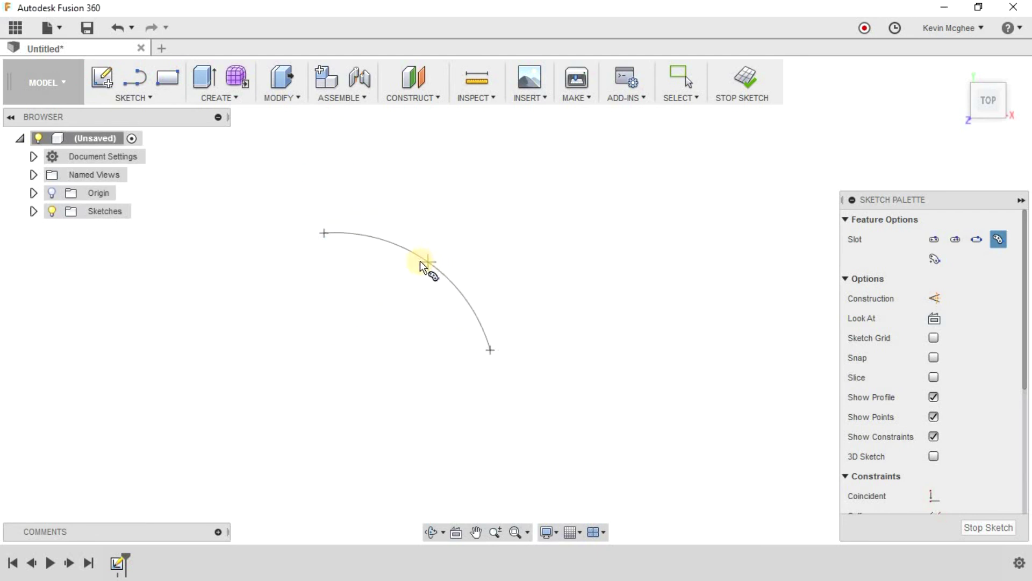
pyautogui.click(433, 254)
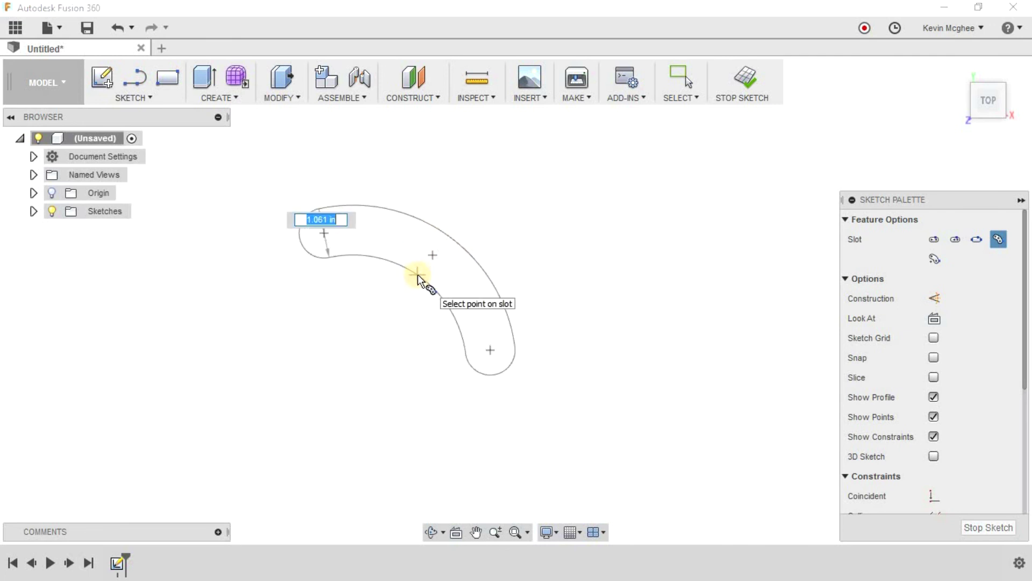
pyautogui.write('1')
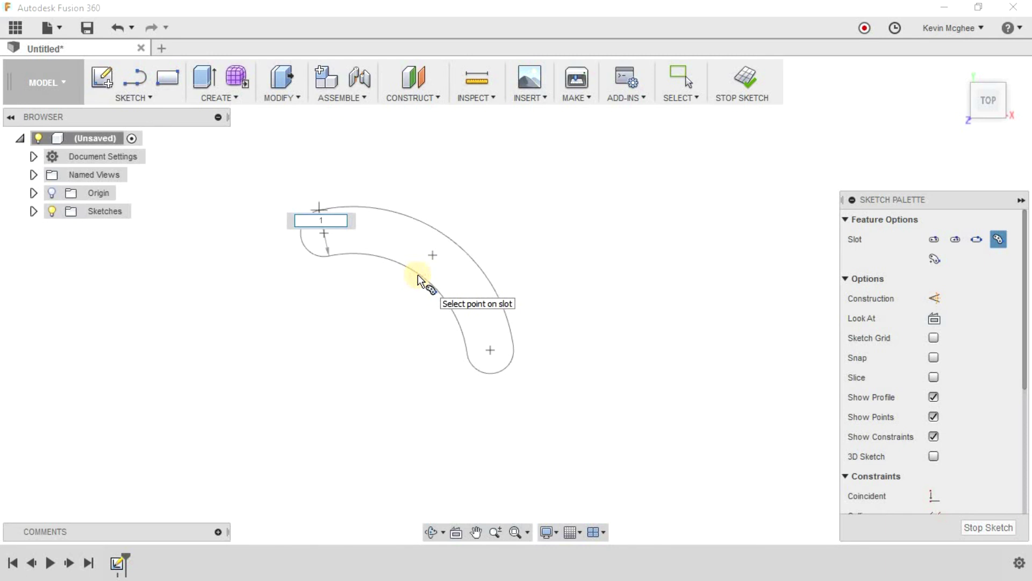
pyautogui.press('Return')
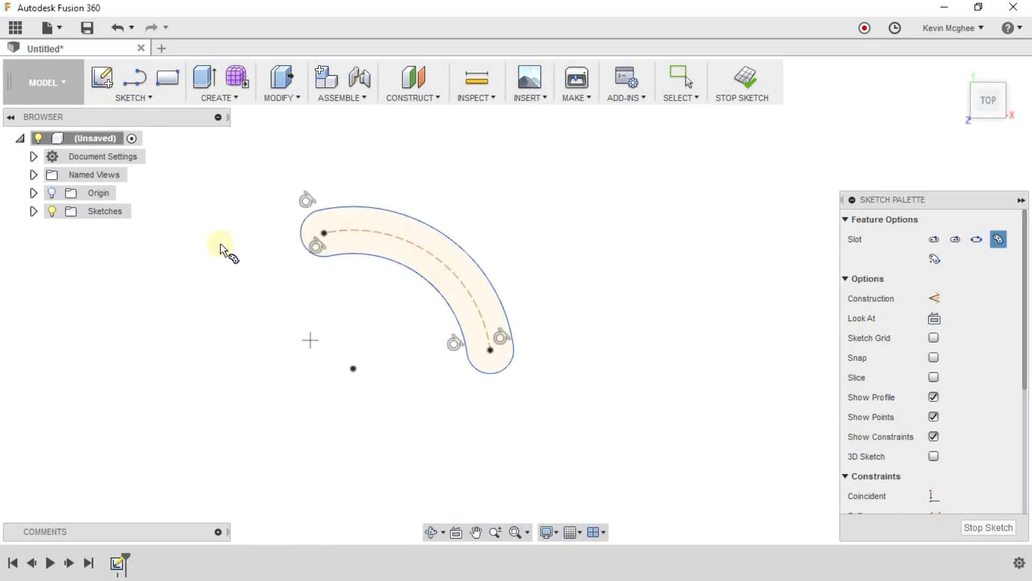
# - Sketch a center point arc slot beside the 3-point arc slot, sweeping clockwise over its center point, with a 1 in width
pyautogui.click(133, 98)
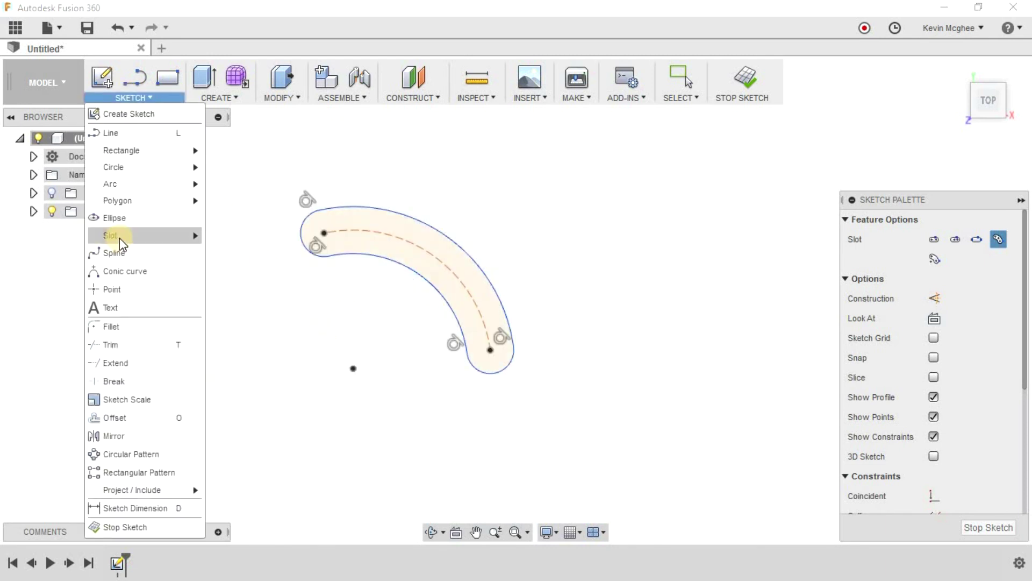
pyautogui.moveTo(131, 238)
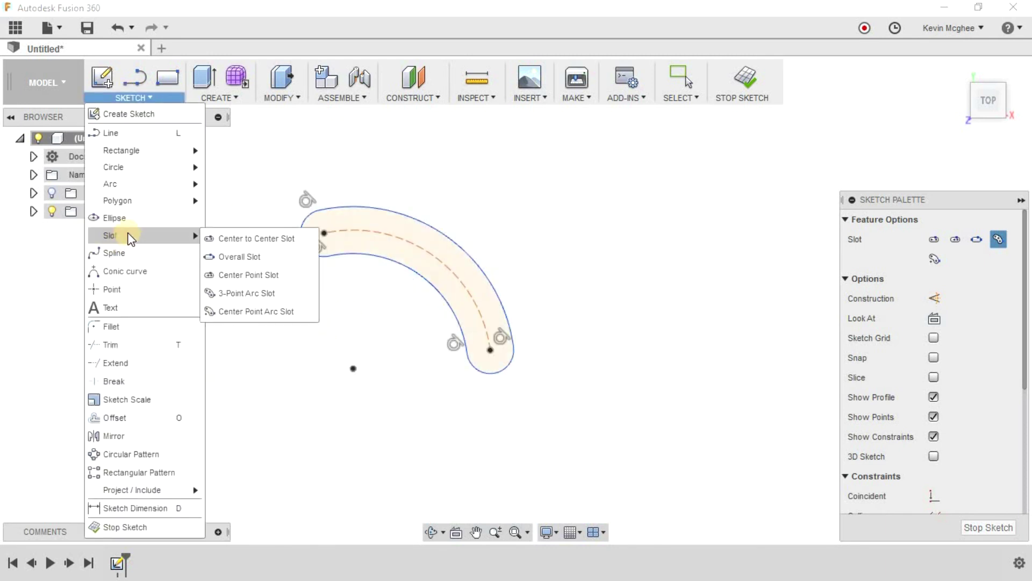
pyautogui.click(242, 312)
pyautogui.moveTo(476, 310); pyautogui.dragTo(95, 308, button='middle')
pyautogui.click(433, 296)
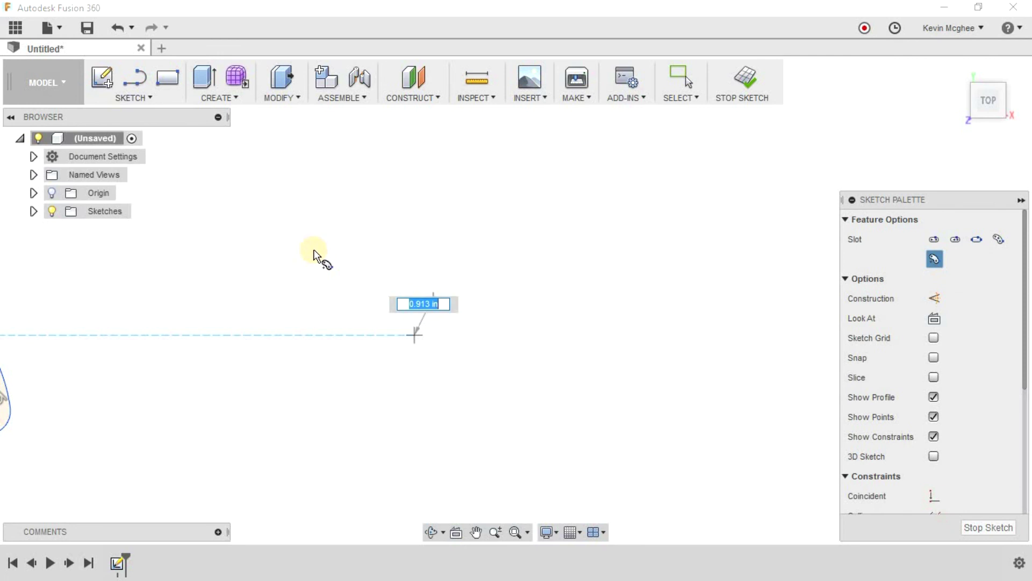
pyautogui.click(329, 215)
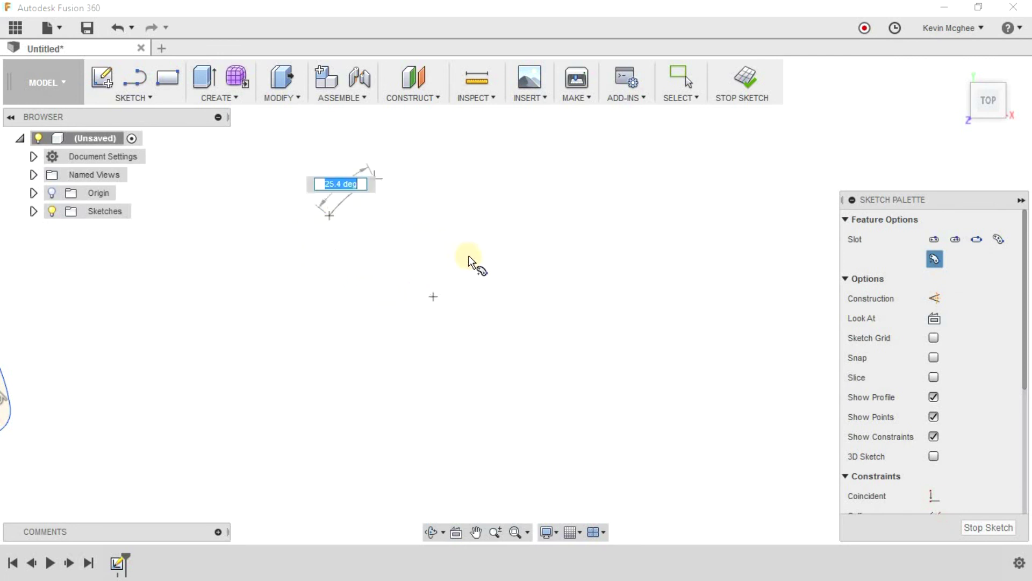
pyautogui.click(530, 349)
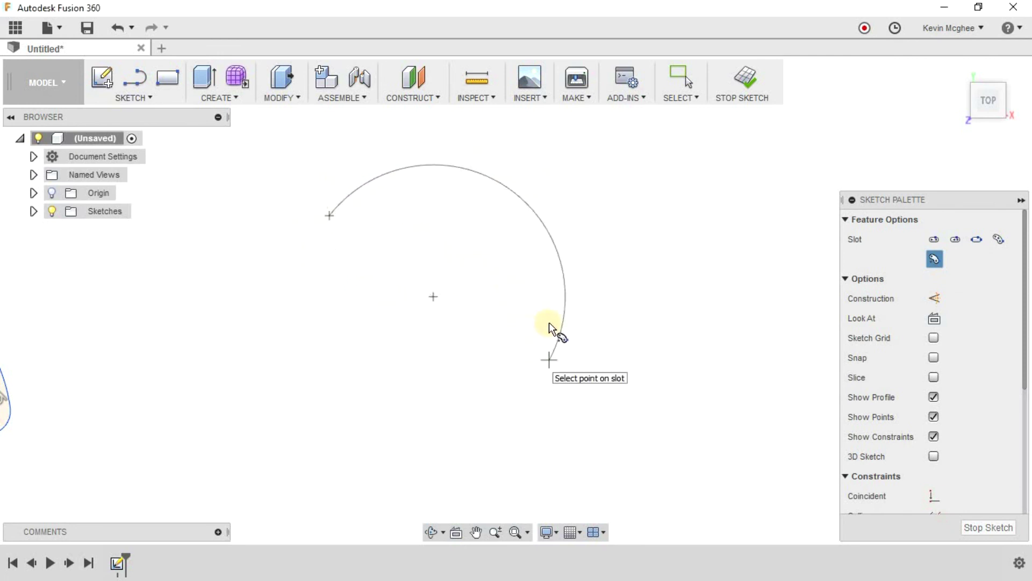
pyautogui.write('1')
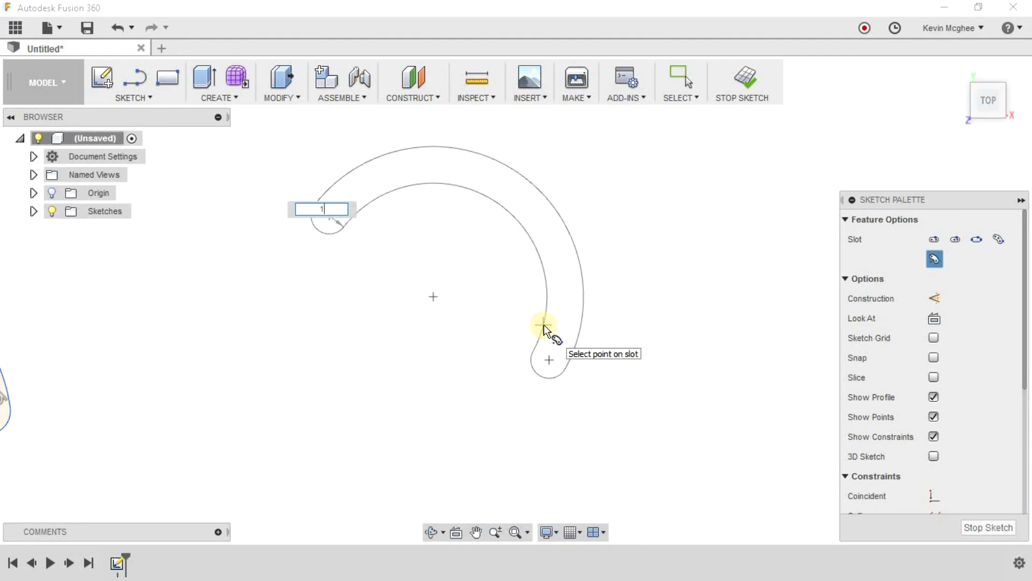
pyautogui.click(477, 360)
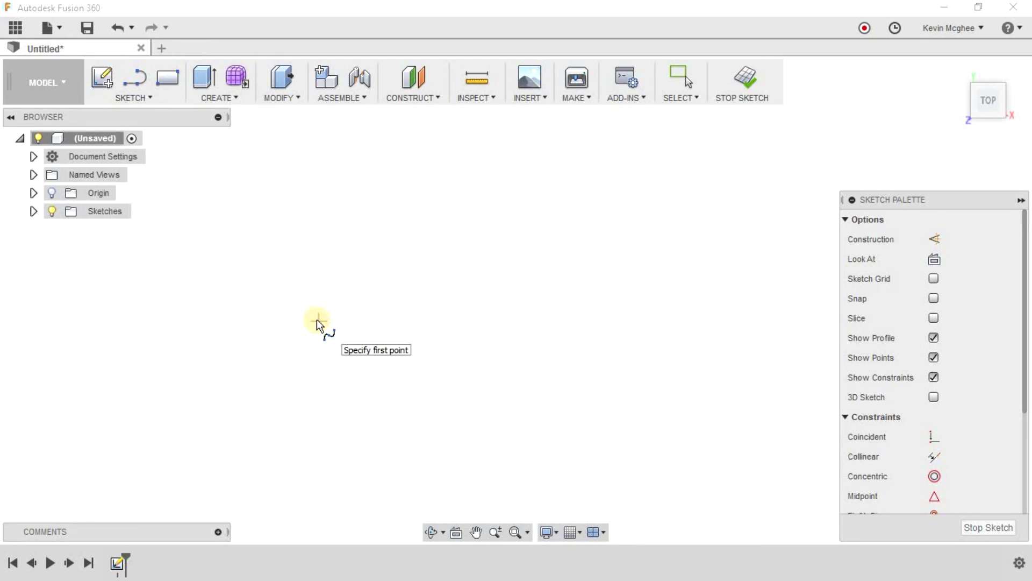
# - Sketch a wavy open spline through ten fit points in an empty area and finish the curve
pyautogui.click(303, 322)
pyautogui.click(302, 283)
pyautogui.click(334, 220)
pyautogui.click(398, 212)
pyautogui.click(397, 268)
pyautogui.click(396, 349)
pyautogui.click(470, 334)
pyautogui.click(487, 252)
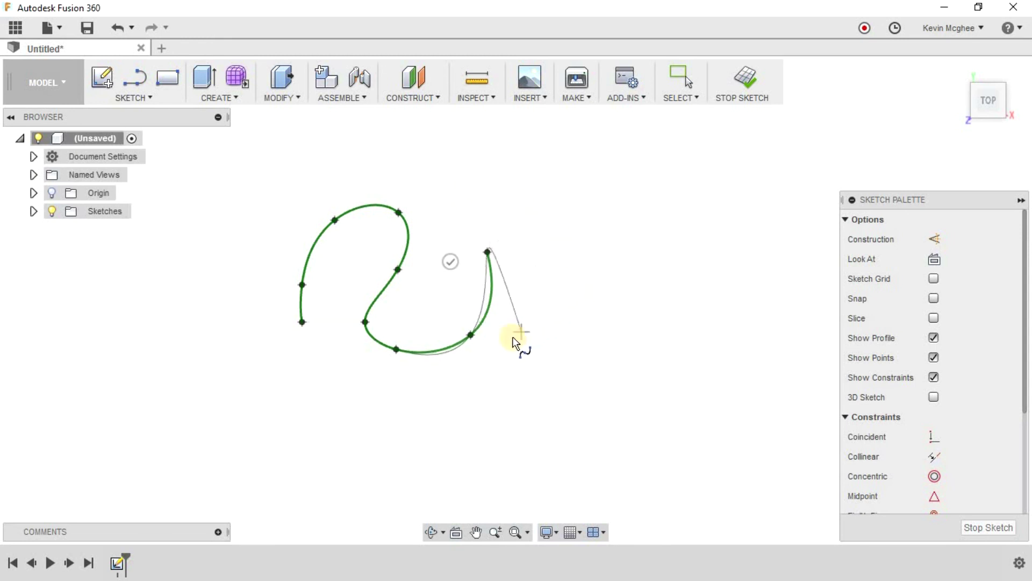
pyautogui.click(512, 330)
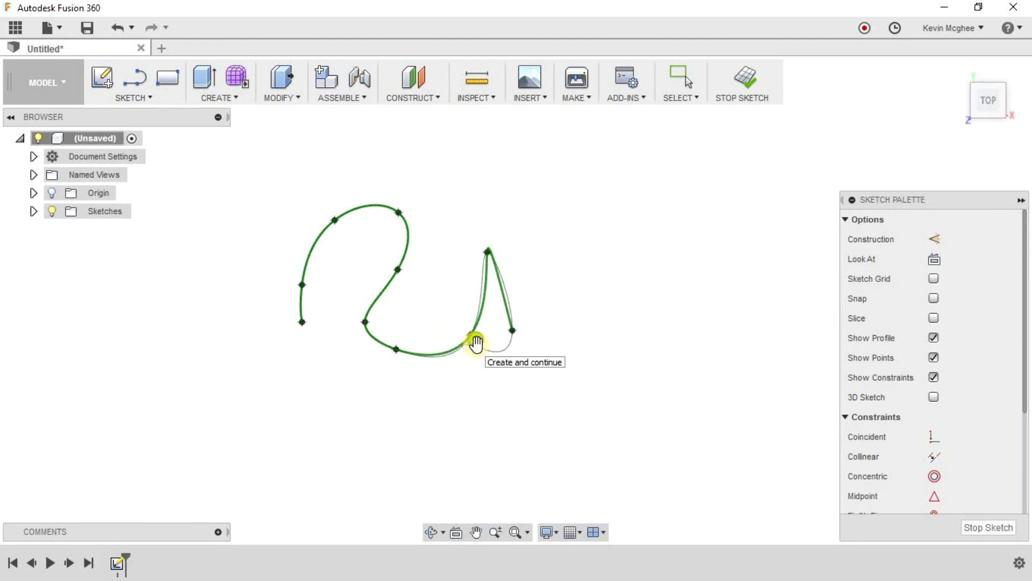
pyautogui.click(503, 334)
# - Sketch a second spline through five points, starting at the first spline's last point and arching up and back over it
pyautogui.click(511, 330)
pyautogui.click(537, 309)
pyautogui.click(539, 252)
pyautogui.click(512, 186)
pyautogui.click(454, 162)
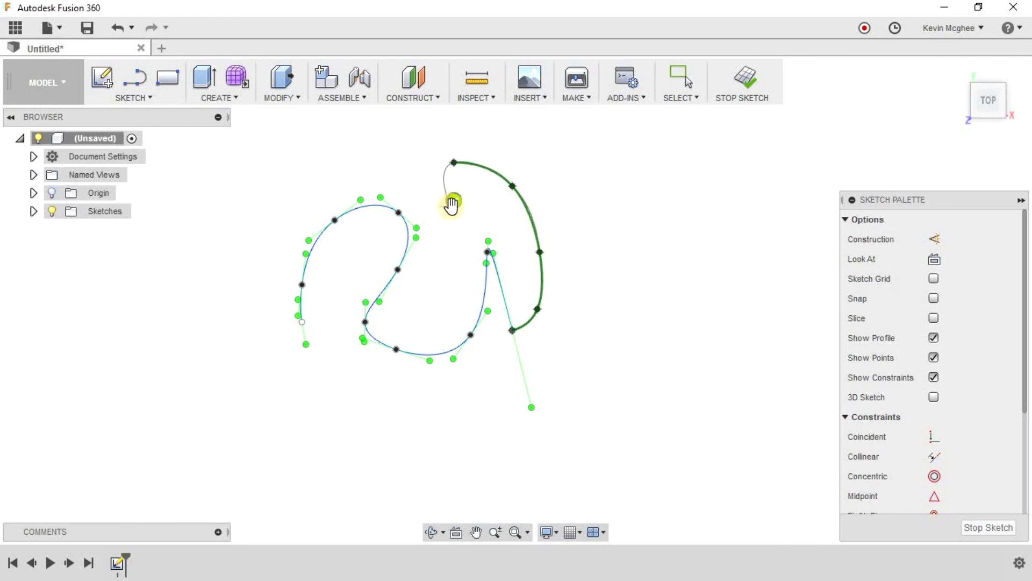
pyautogui.click(451, 204)
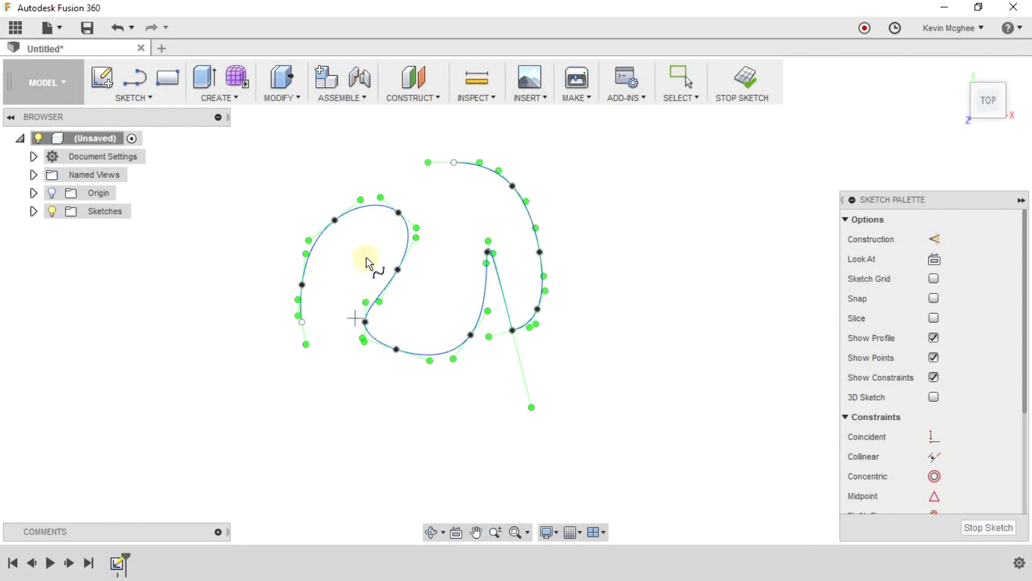
pyautogui.press('Escape')
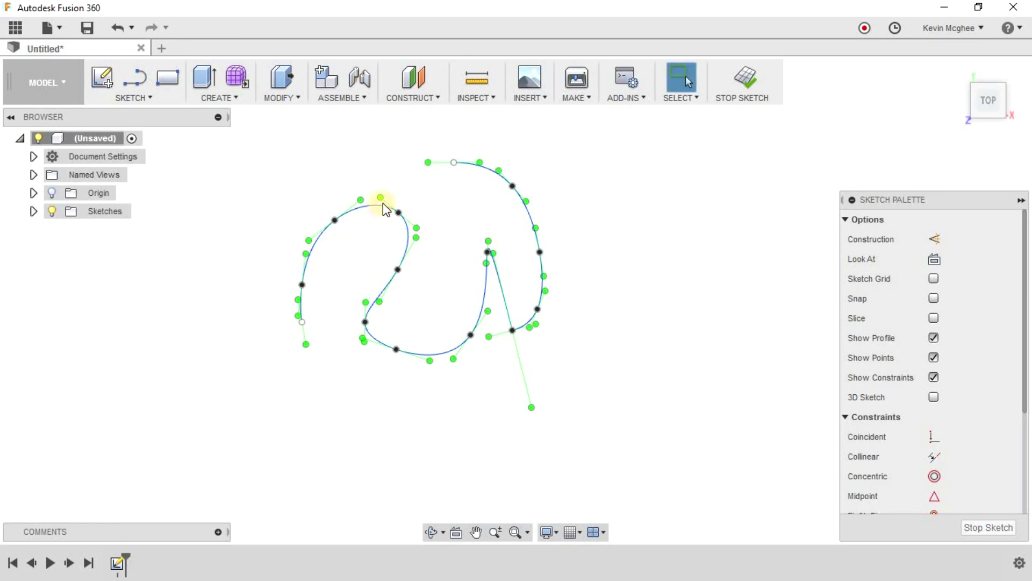
# - Reshape the first spline by moving the tangent handle above its upper peak
pyautogui.scroll(5, 383, 200)
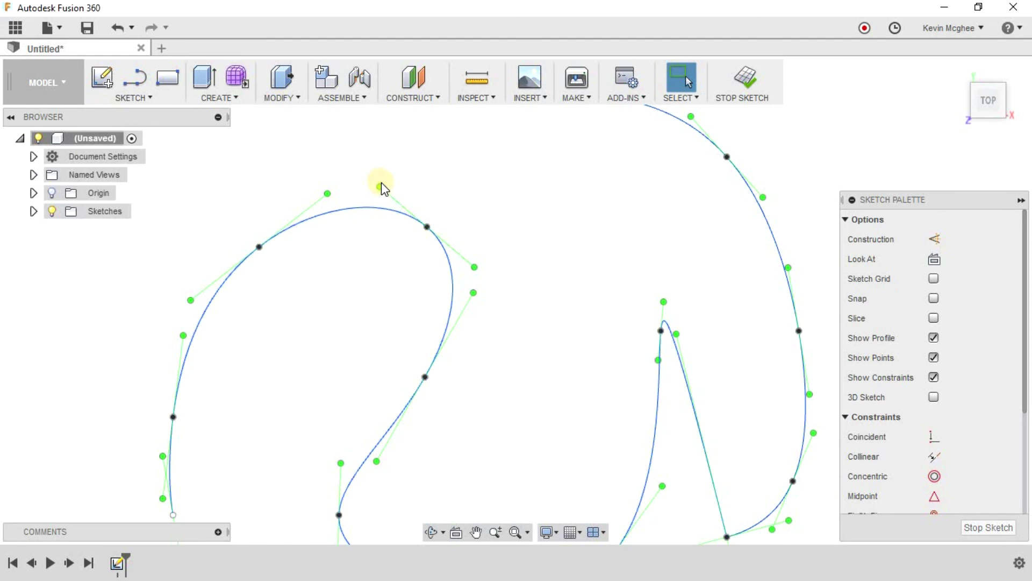
pyautogui.moveTo(381, 191); pyautogui.dragTo(399, 171)
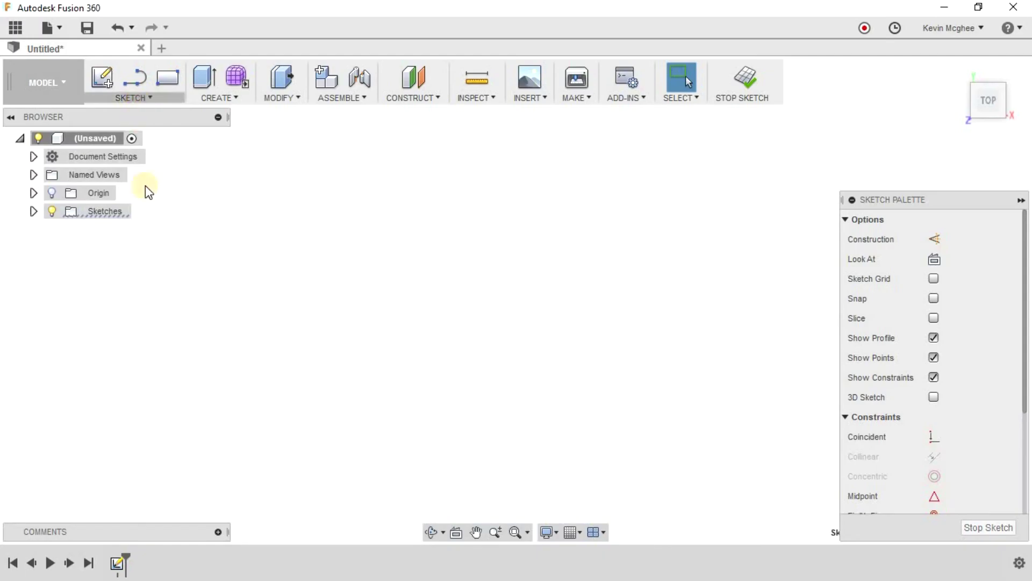
# - Sketch a conic curve in an empty area with nearly level endpoints, the vertex above their midpoint, and a Rho value of about 0.545
pyautogui.click(134, 98)
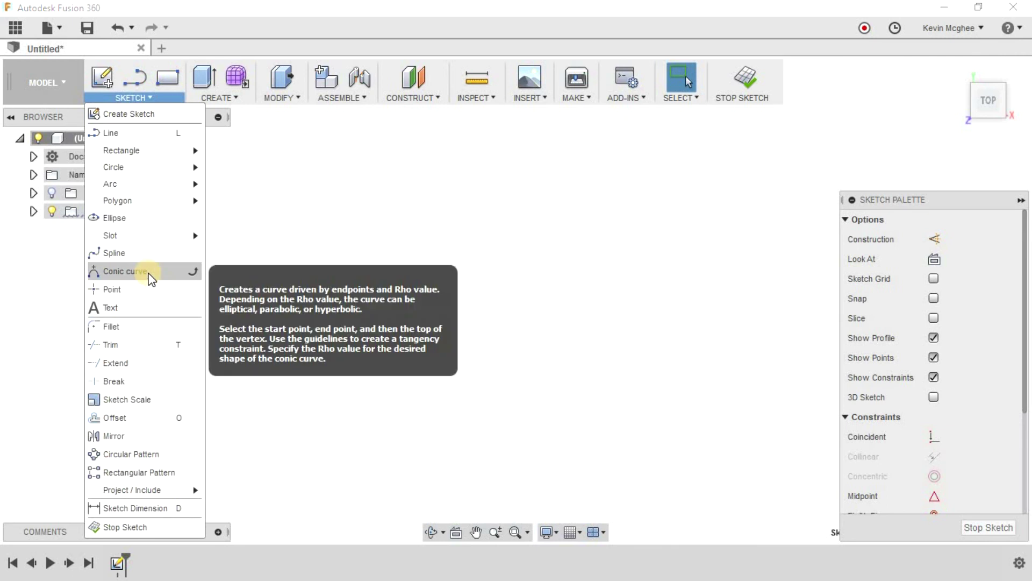
pyautogui.click(151, 280)
pyautogui.click(275, 328)
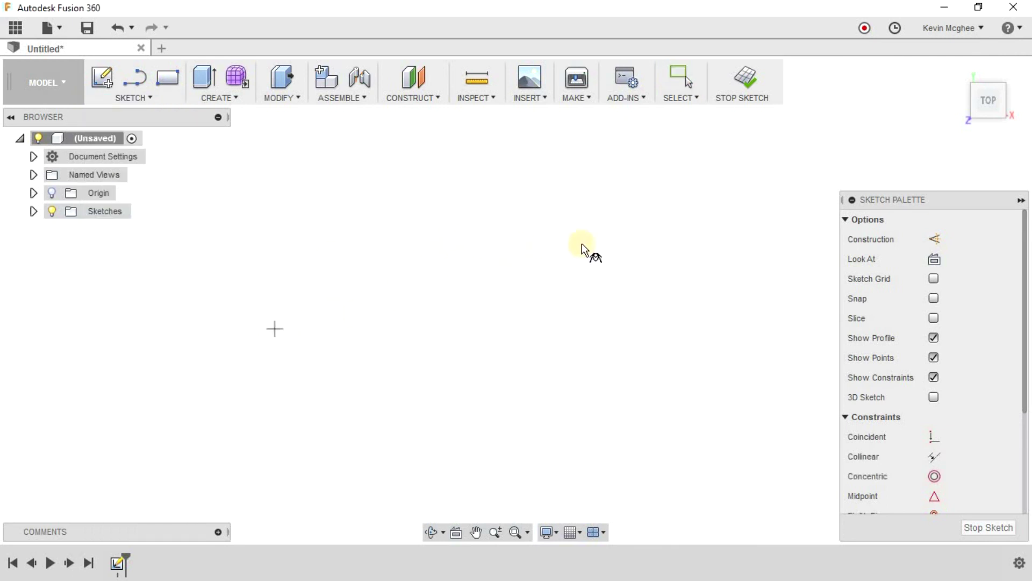
pyautogui.click(614, 325)
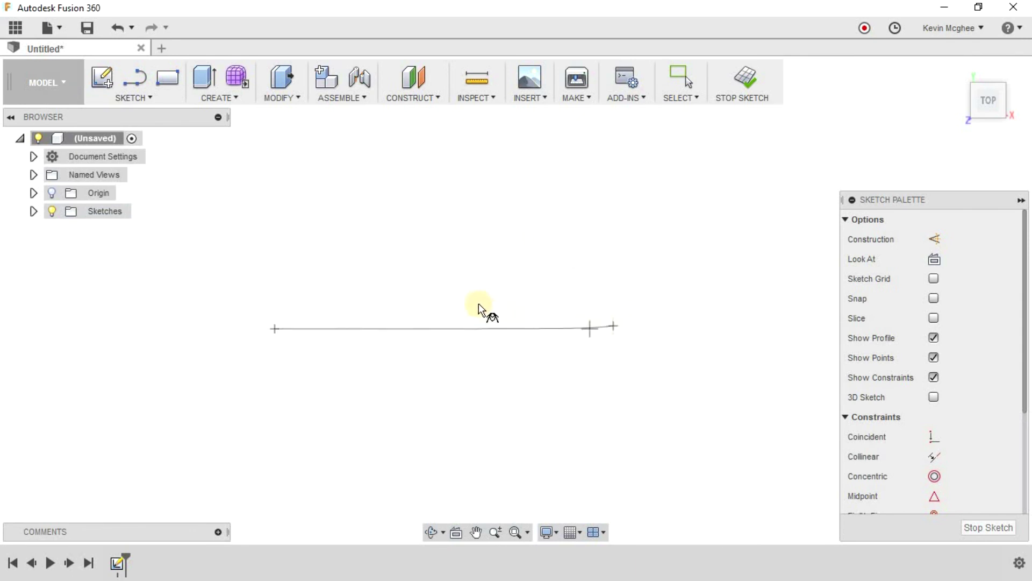
pyautogui.click(443, 202)
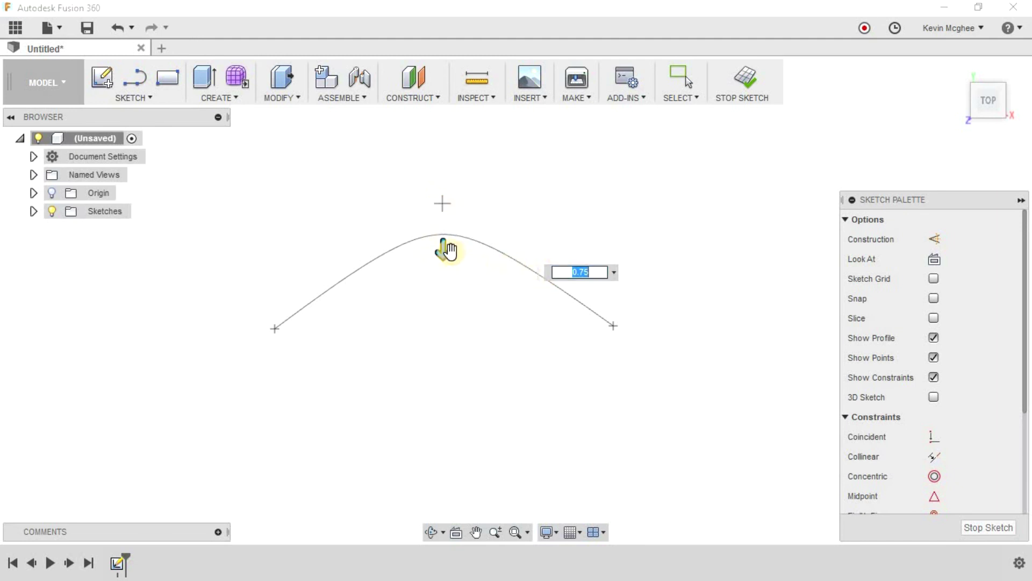
pyautogui.moveTo(446, 256); pyautogui.dragTo(483, 278)
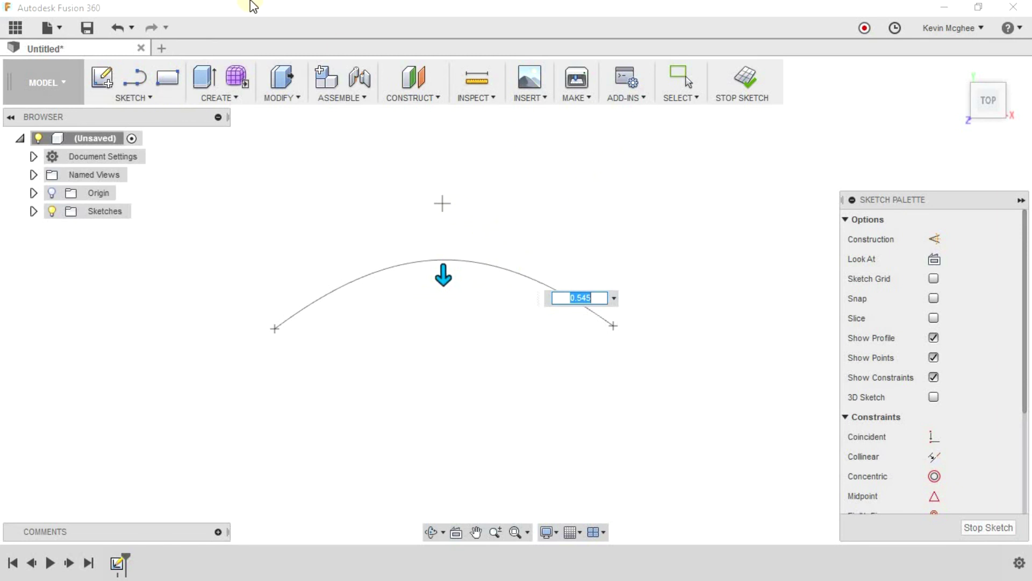
pyautogui.press('Escape')
# - Place four scattered sketch points in an empty area beside the conic curve
pyautogui.moveTo(479, 230); pyautogui.dragTo(11, 291, button='middle')
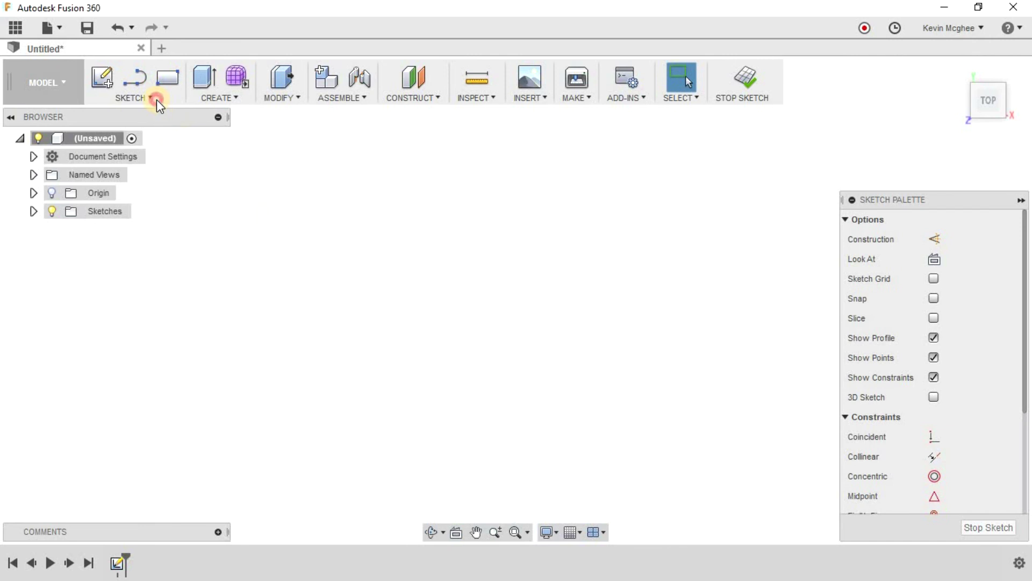
pyautogui.click(152, 99)
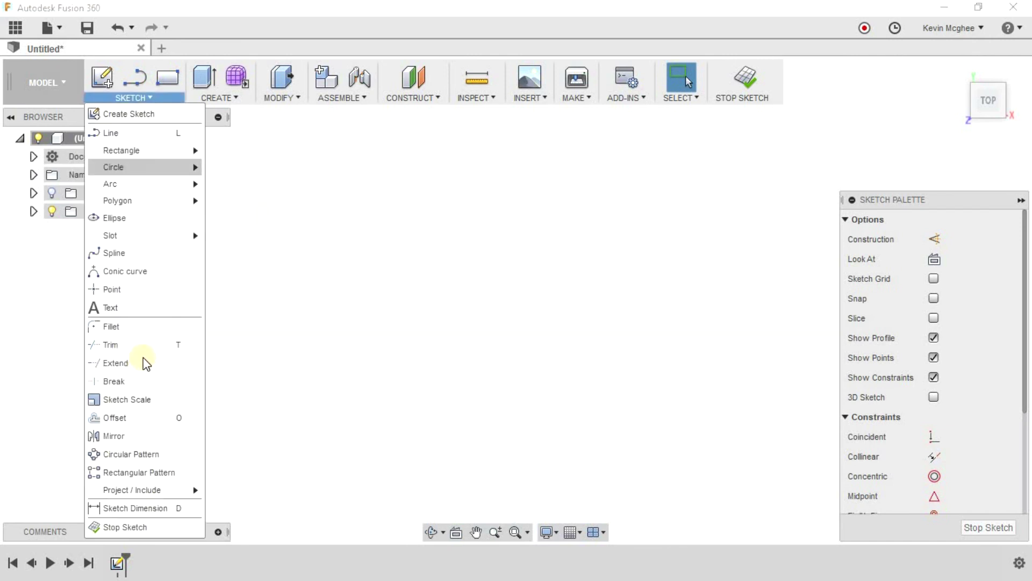
pyautogui.click(112, 289)
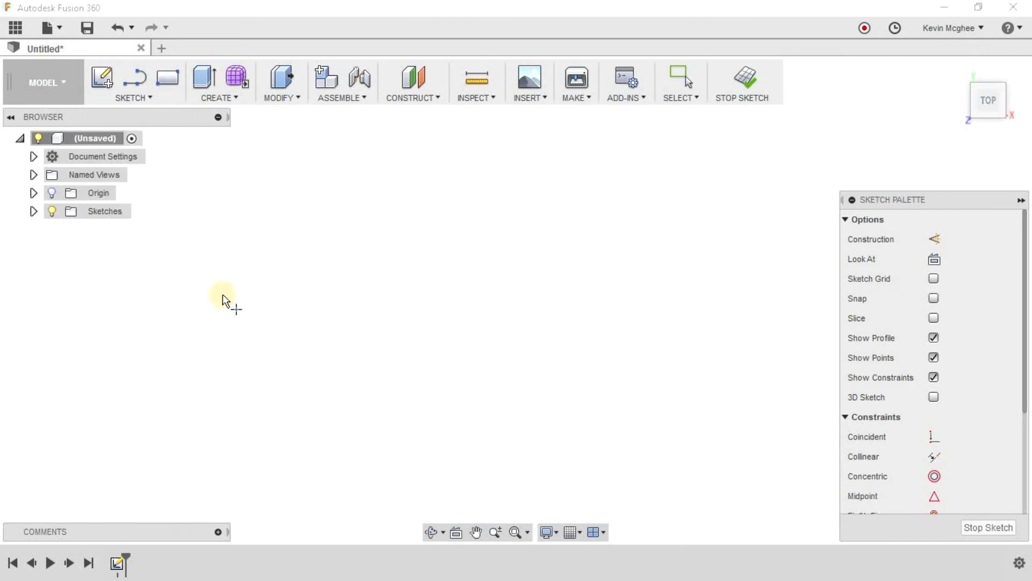
pyautogui.click(405, 256)
pyautogui.click(506, 379)
pyautogui.click(548, 274)
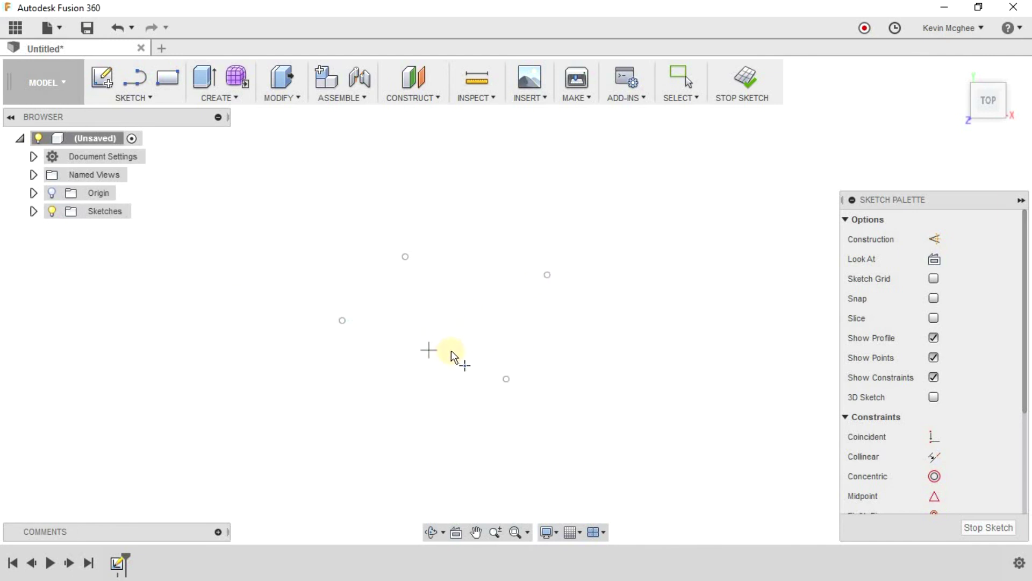
# - Insert sketch text reading "Test" in an empty area of the sketch with a height of 1 in
pyautogui.moveTo(520, 254); pyautogui.dragTo(41, 271, button='middle')
pyautogui.click(141, 98)
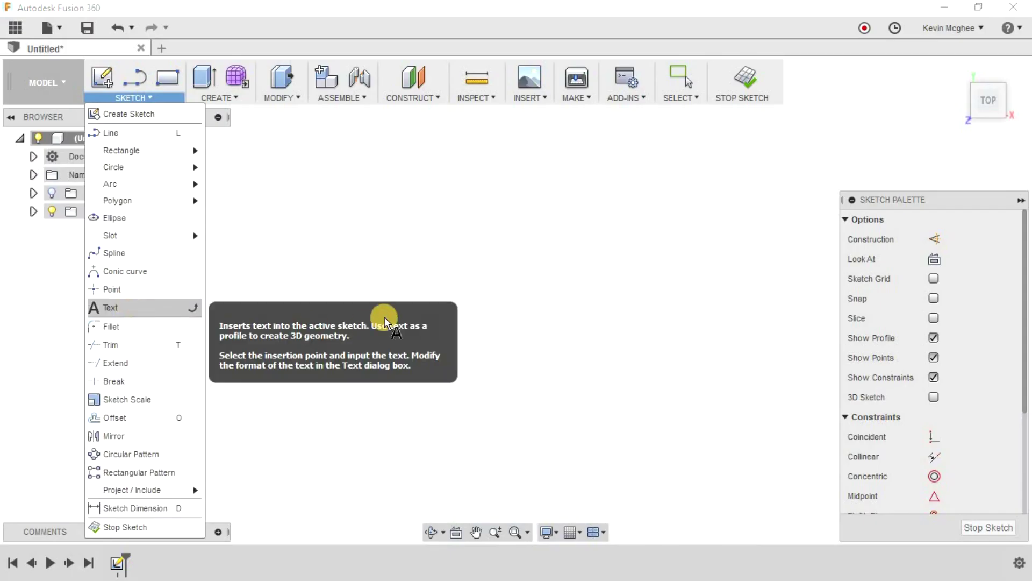
pyautogui.click(116, 307)
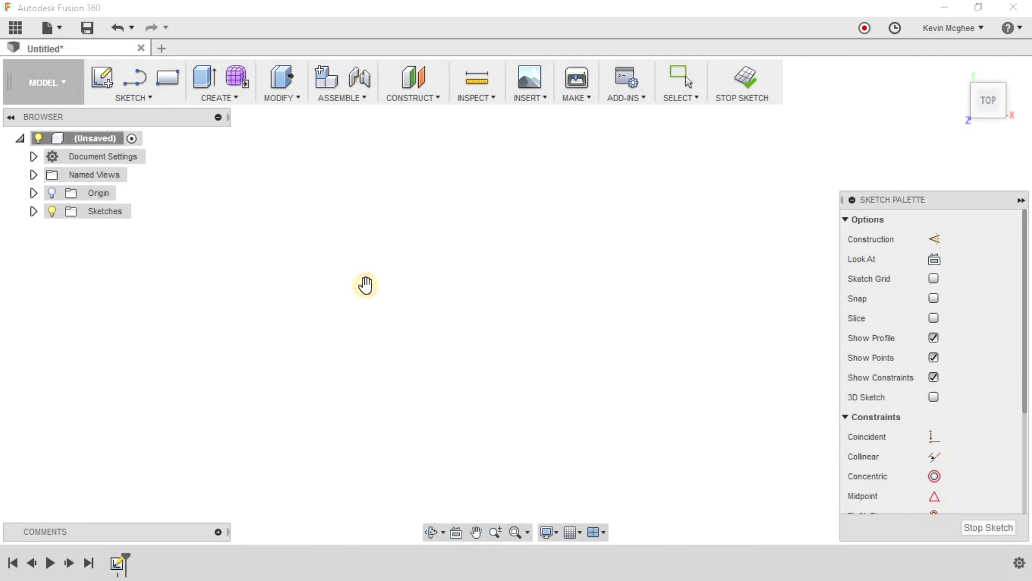
pyautogui.click(366, 283)
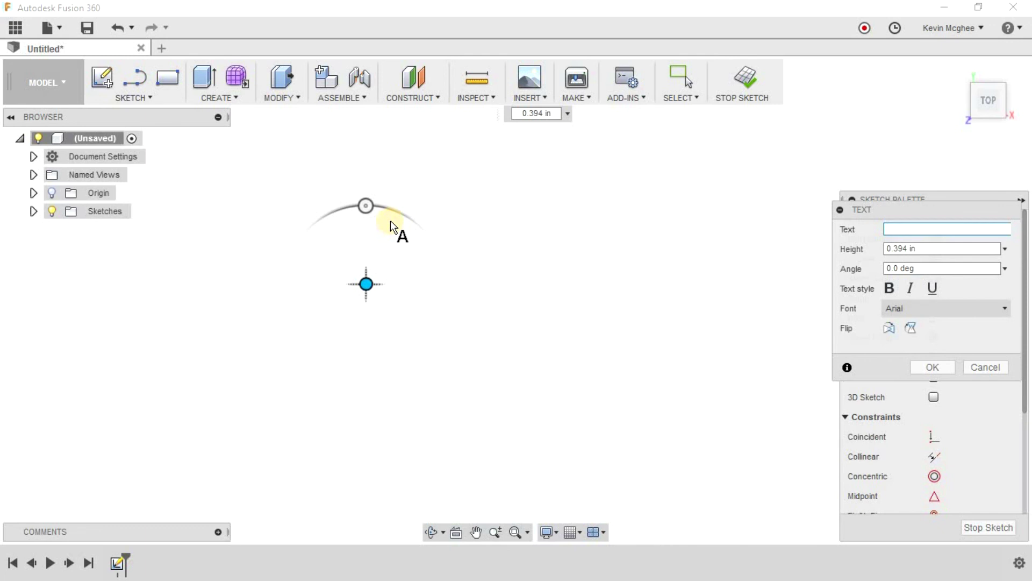
pyautogui.write('Test')
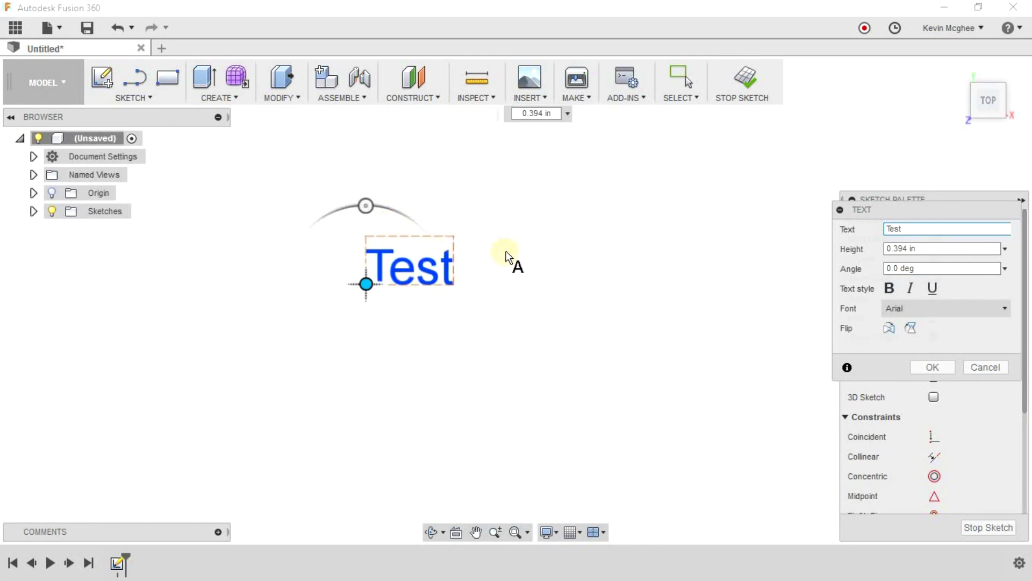
pyautogui.doubleClick(920, 252)
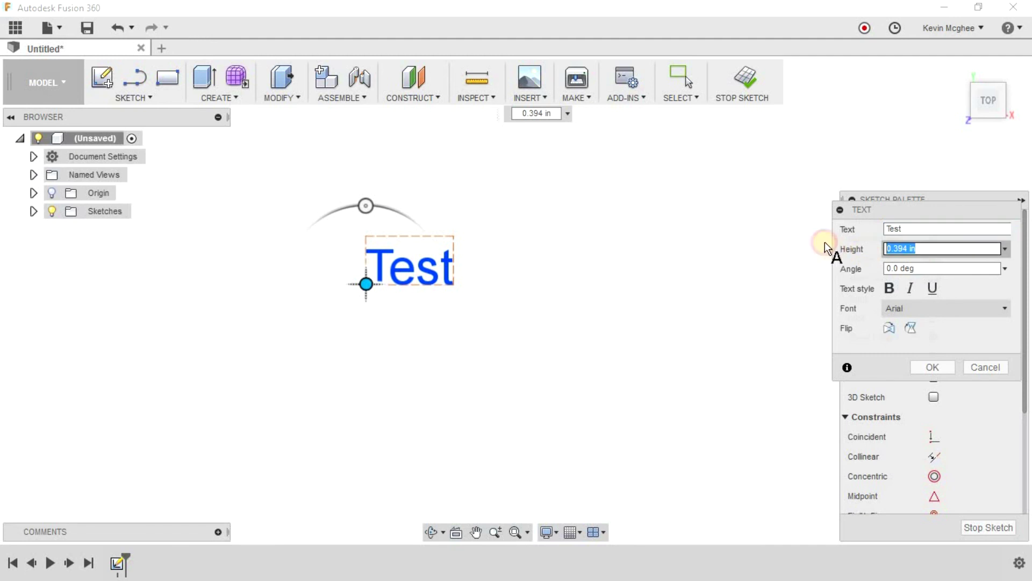
pyautogui.write('1')
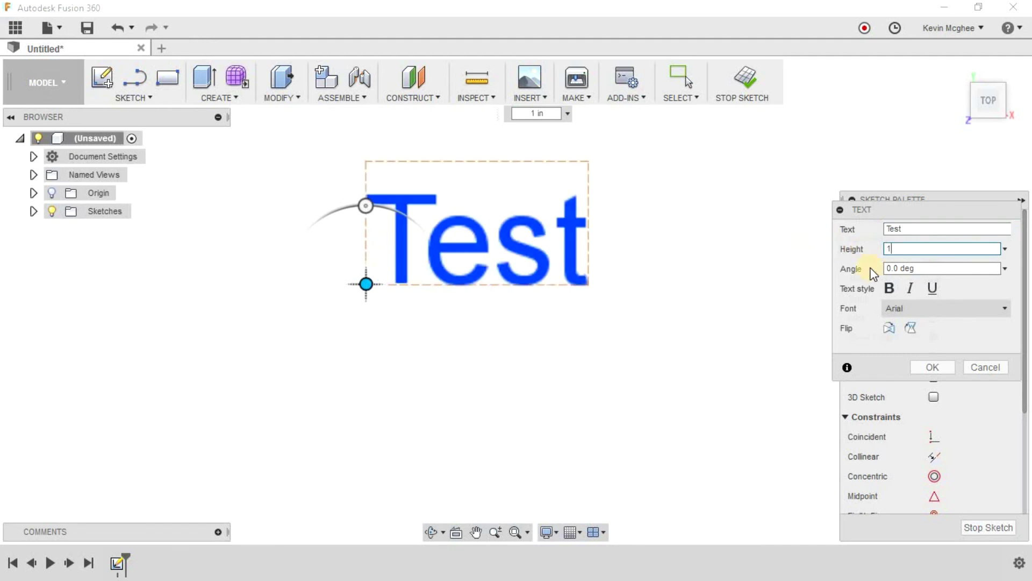
# - Try a 45-degree angle on the text and set the angle back to 0
pyautogui.doubleClick(931, 269)
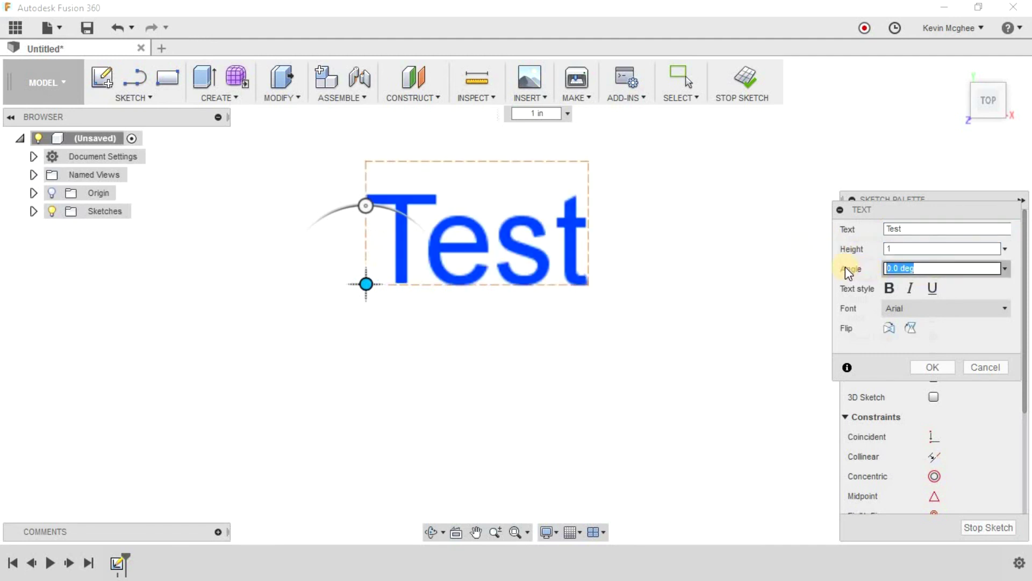
pyautogui.write('45')
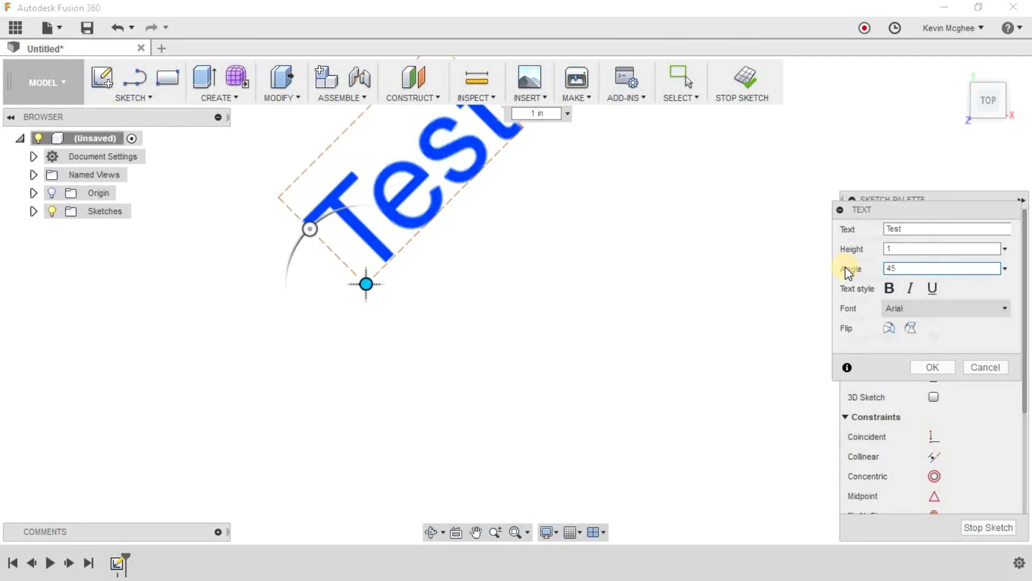
pyautogui.press('BackSpace')
pyautogui.press('BackSpace')
pyautogui.write('0')
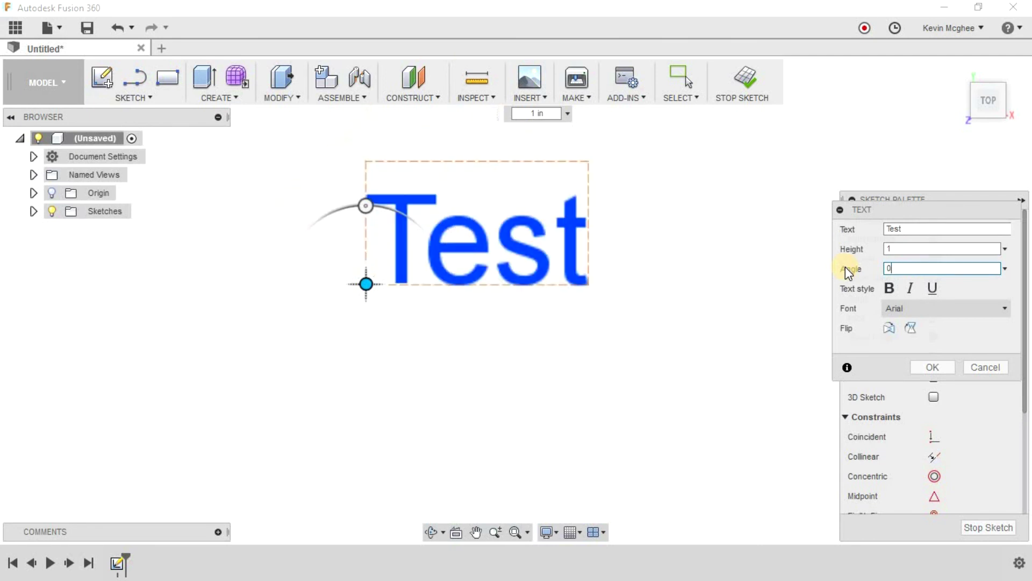
# - Apply bold and italic to the text, trying the underline style and turning it off again
pyautogui.click(892, 288)
pyautogui.click(937, 289)
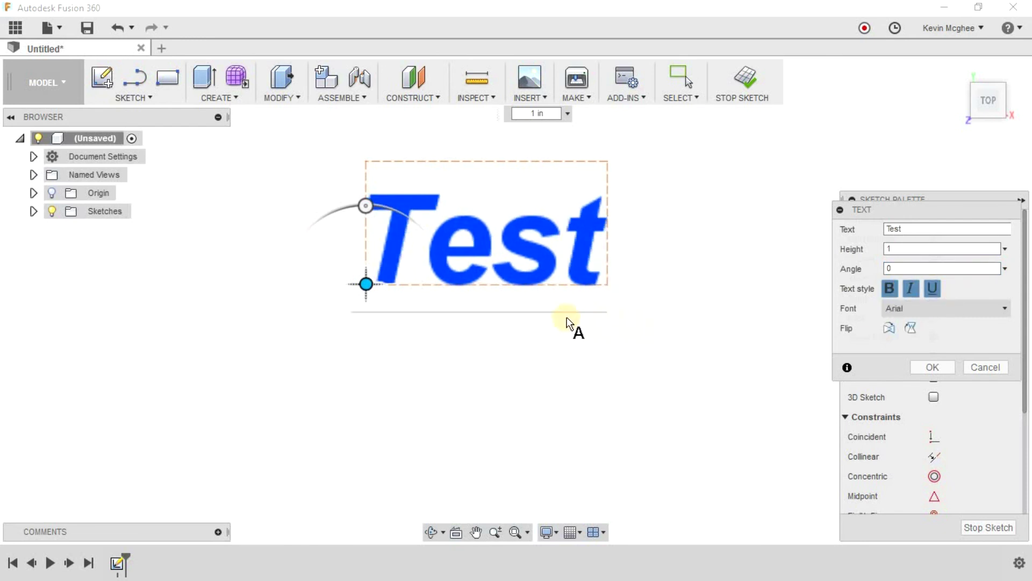
pyautogui.click(936, 290)
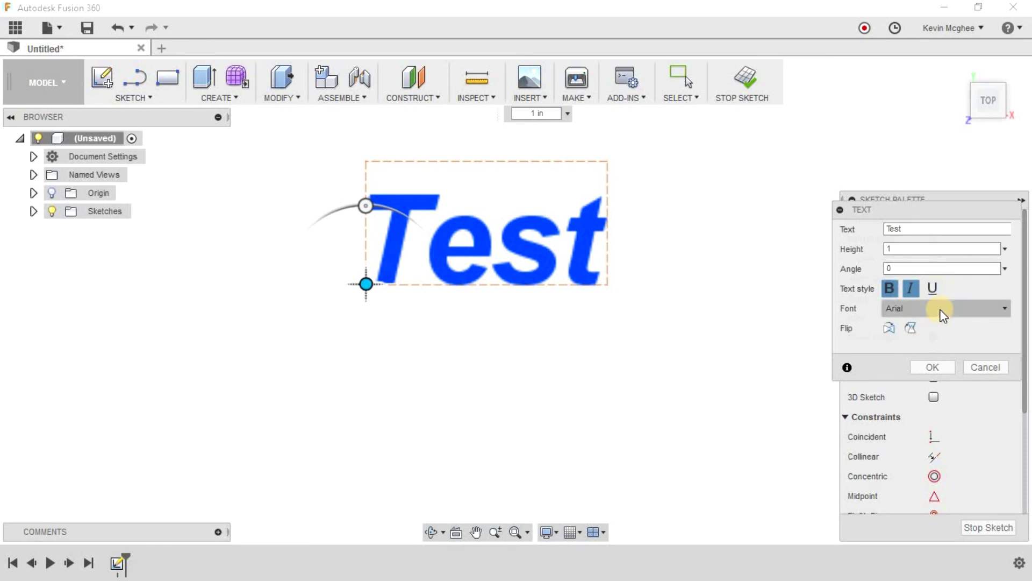
# - Try the AR DESTINE font on the text and settle on AR JULIAN
pyautogui.click(936, 309)
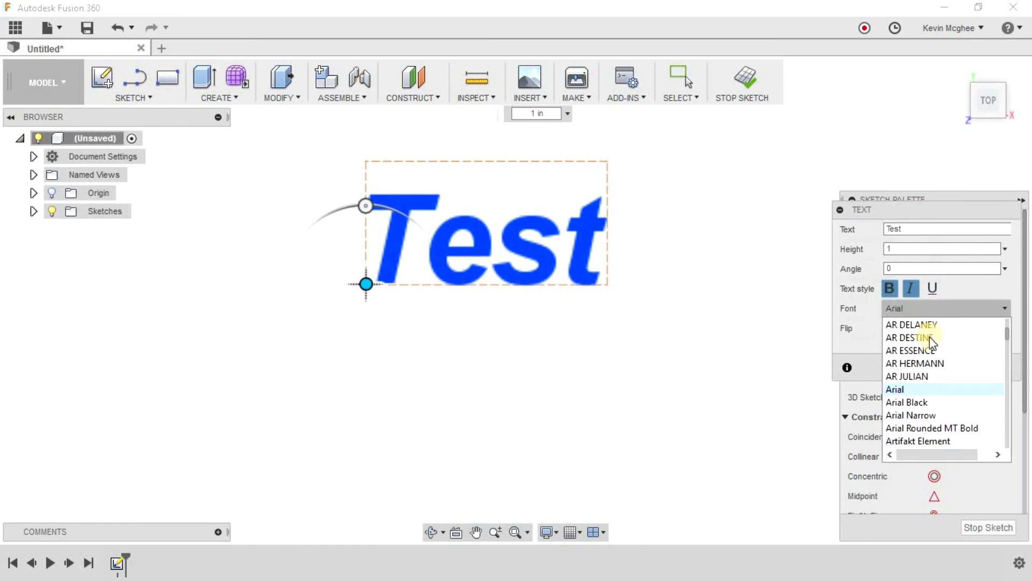
pyautogui.click(931, 323)
pyautogui.click(931, 311)
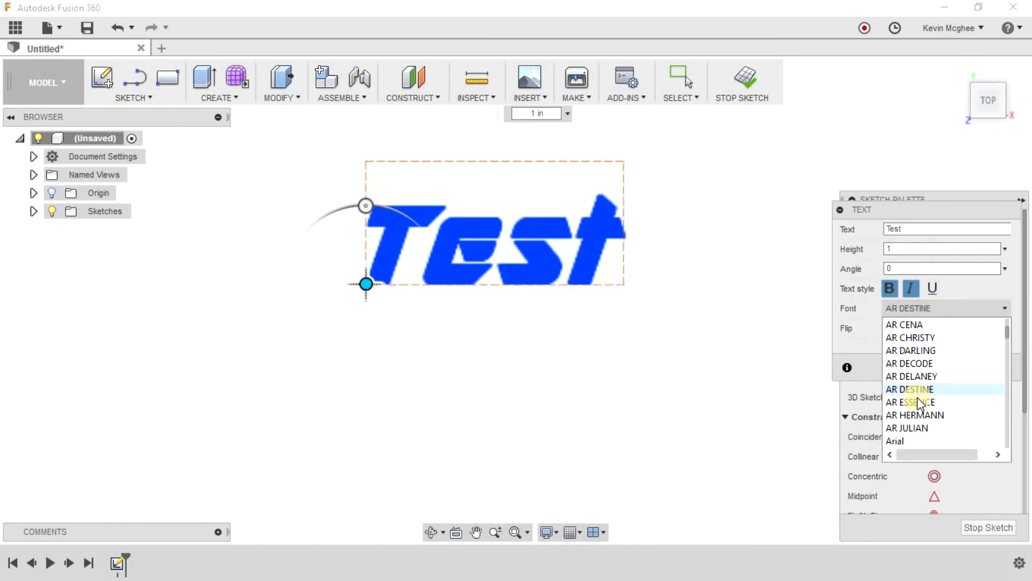
pyautogui.click(909, 428)
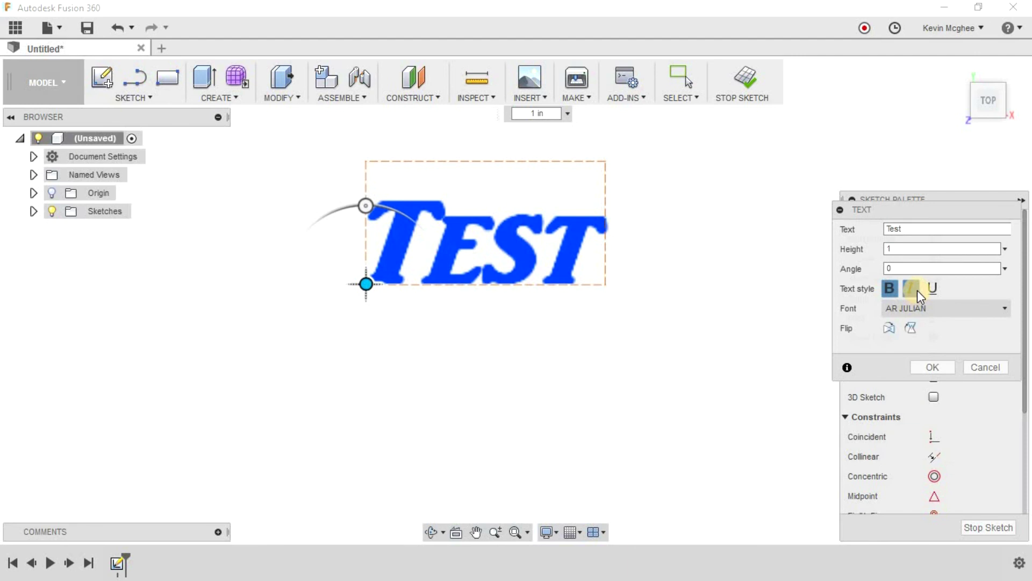
# - Try flipping the text horizontally and vertically, reversing each flip
pyautogui.click(888, 327)
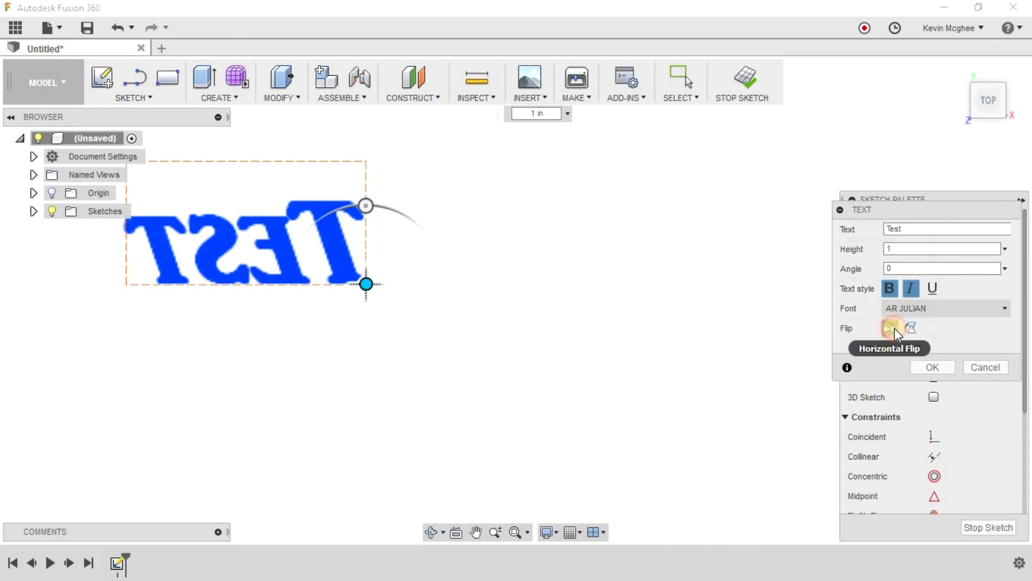
pyautogui.click(890, 328)
pyautogui.click(911, 328)
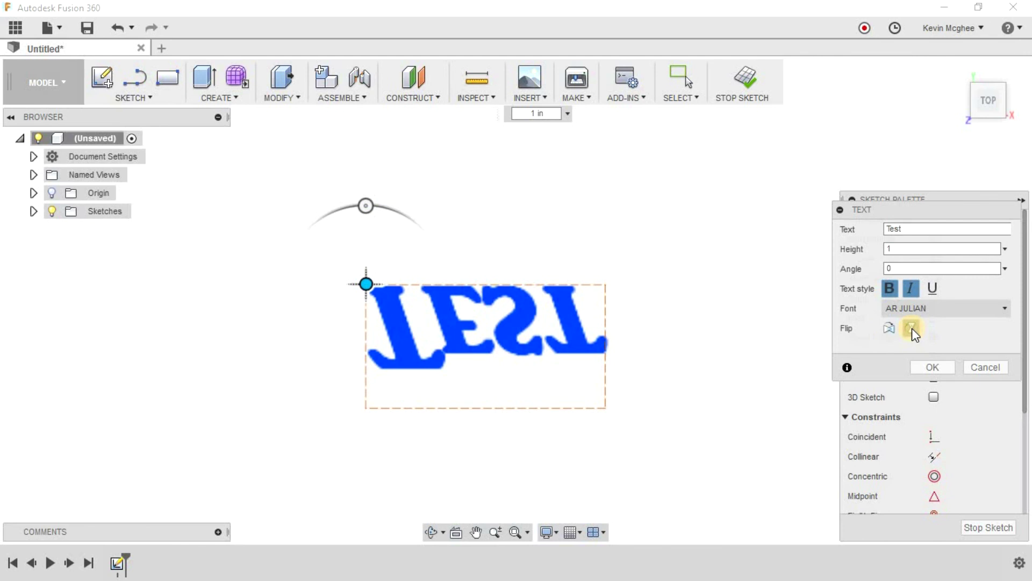
pyautogui.click(908, 329)
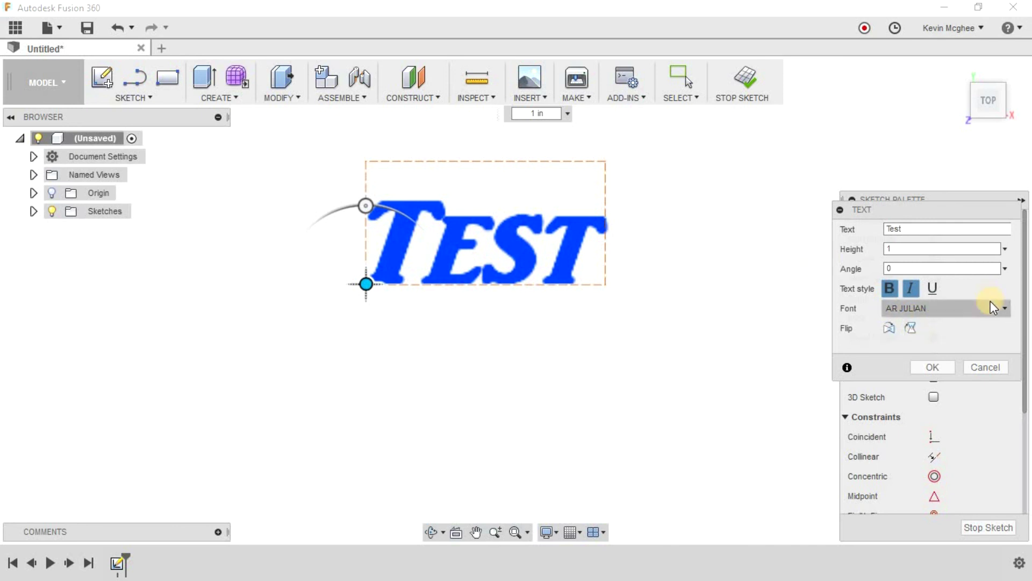
# - Accept the text settings and explode the text into sketch curves
pyautogui.click(938, 368)
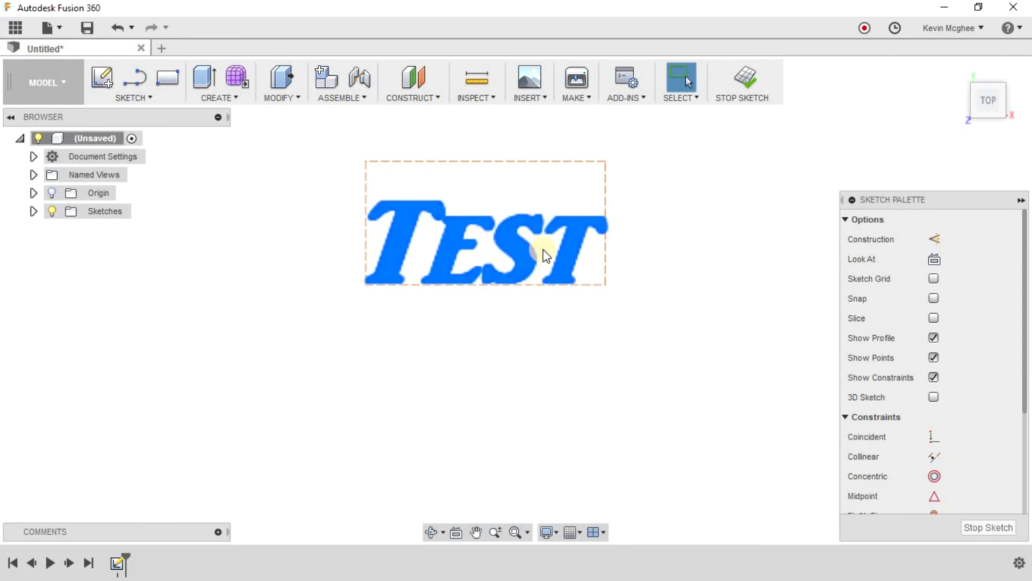
pyautogui.rightClick(527, 250)
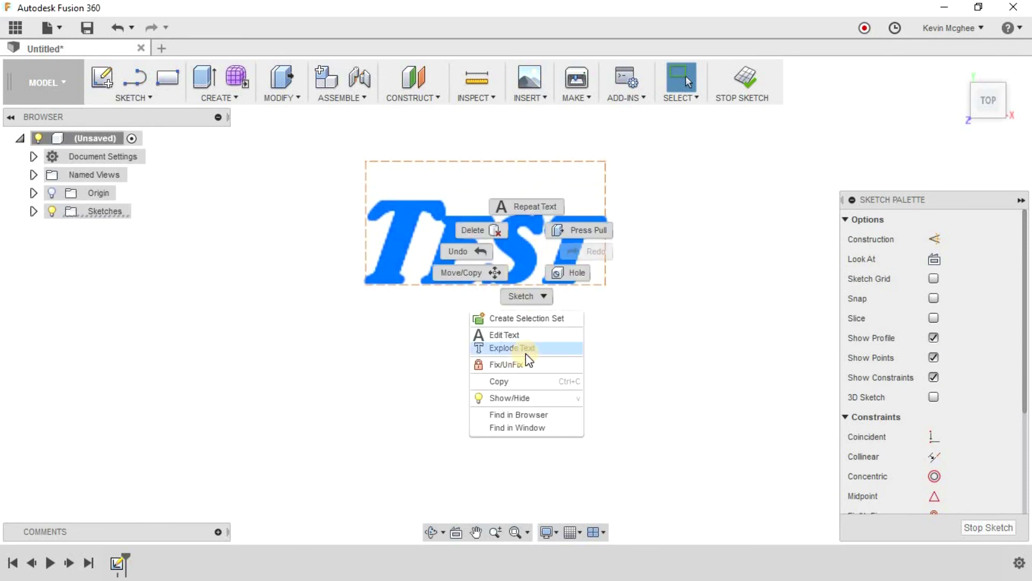
pyautogui.click(526, 352)
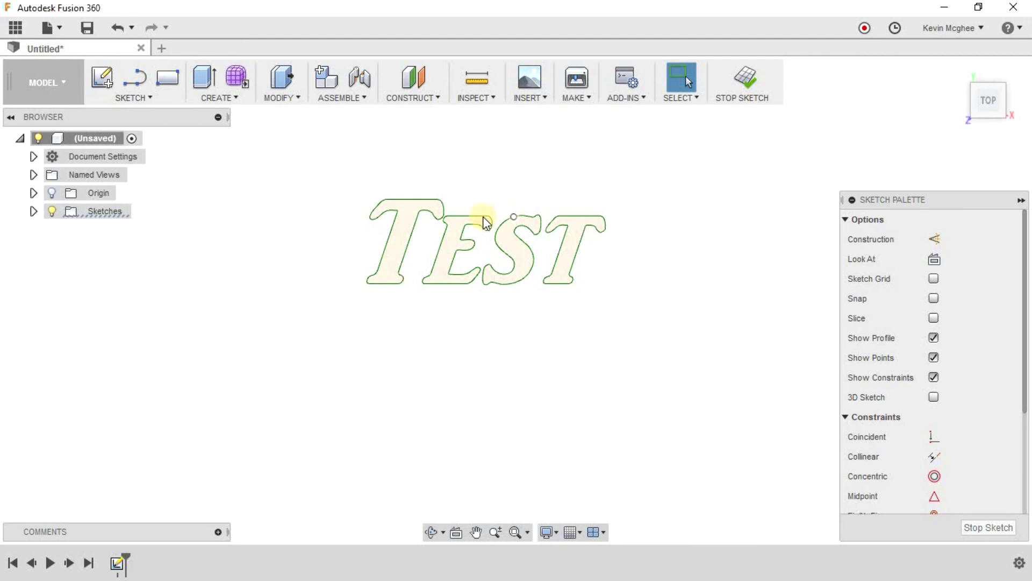
# - Select all of the exploded lettering with a window and try to move it
pyautogui.press('r')
pyautogui.click(311, 174)
pyautogui.click(738, 353)
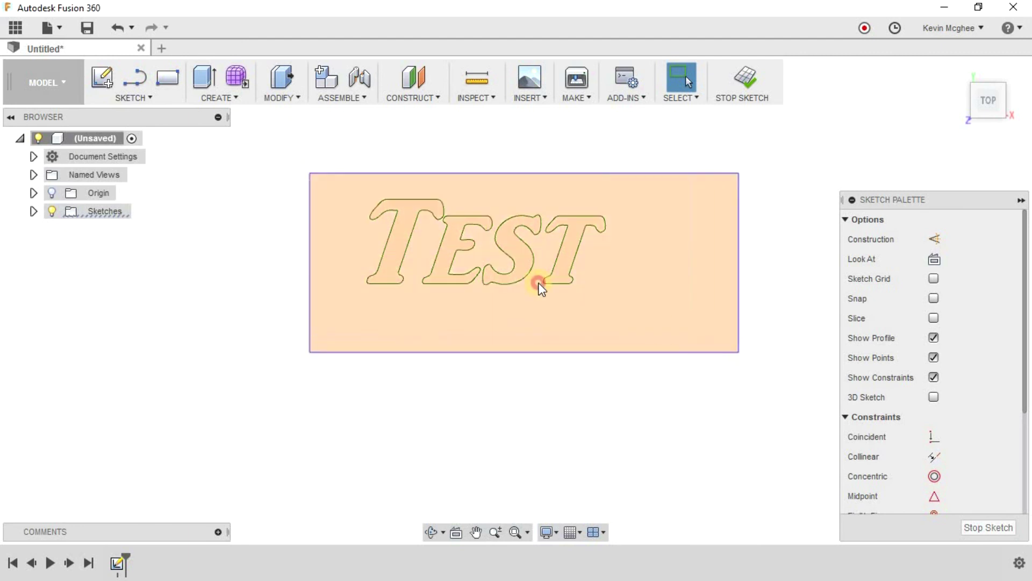
pyautogui.moveTo(531, 249); pyautogui.dragTo(624, 294)
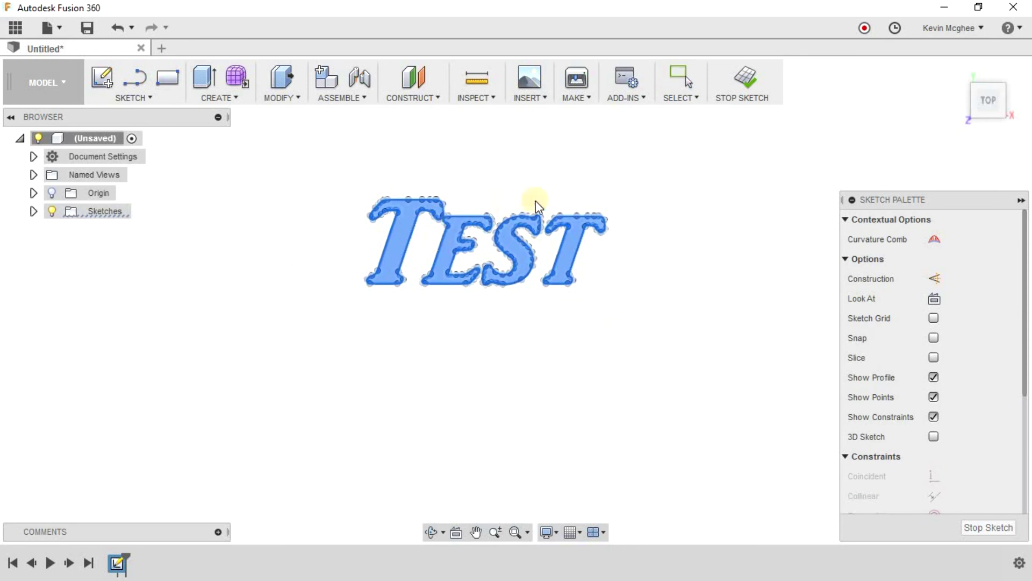
pyautogui.moveTo(536, 201); pyautogui.dragTo(571, 200)
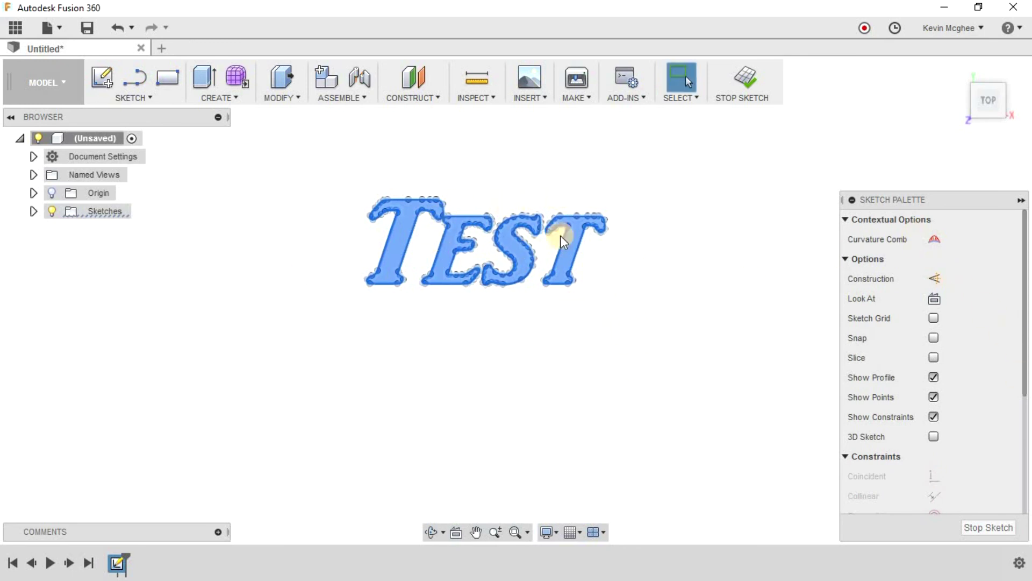
# - Unfix all curves of the exploded lettering, reselect them and move the lettering slightly lower in the sketch
pyautogui.scroll(-3, 969, 310)
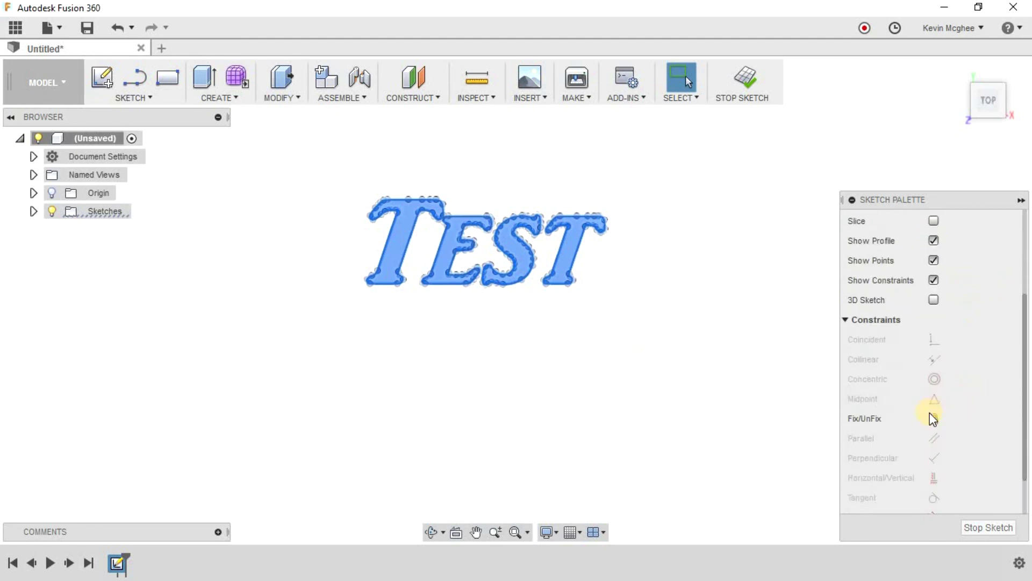
pyautogui.click(930, 418)
pyautogui.moveTo(330, 174); pyautogui.dragTo(637, 336)
pyautogui.scroll(-3, 913, 429)
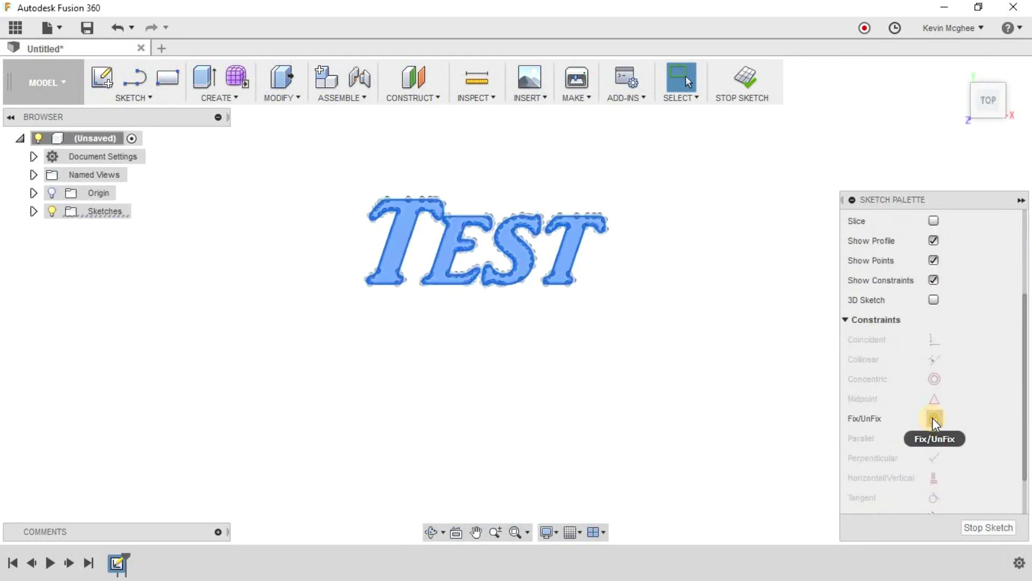
pyautogui.click(933, 417)
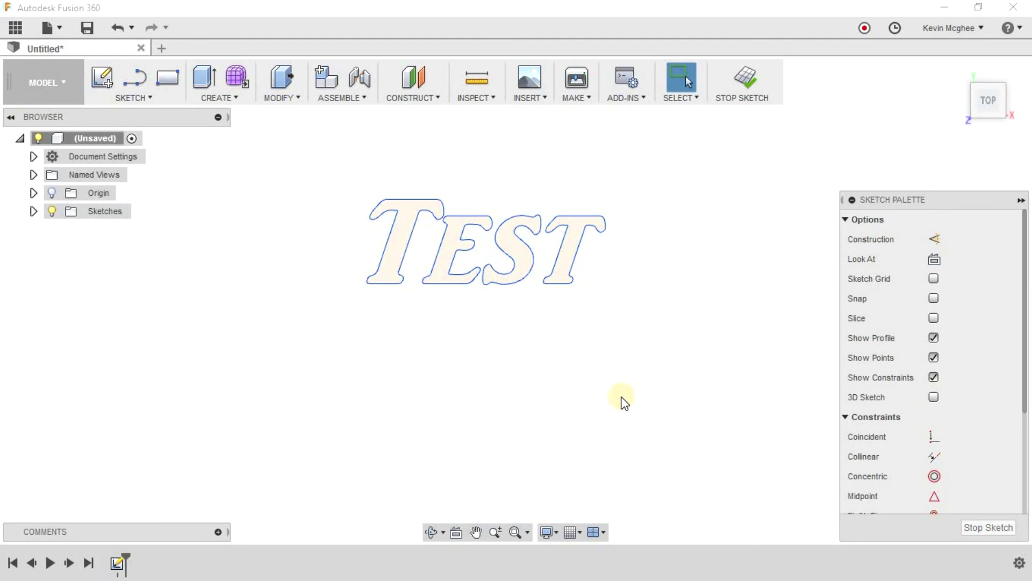
pyautogui.moveTo(348, 171)
pyautogui.mouseDown()
pyautogui.moveTo(647, 313)
pyautogui.moveTo(580, 300)
pyautogui.moveTo(562, 351)
pyautogui.moveTo(645, 345)
pyautogui.mouseUp()
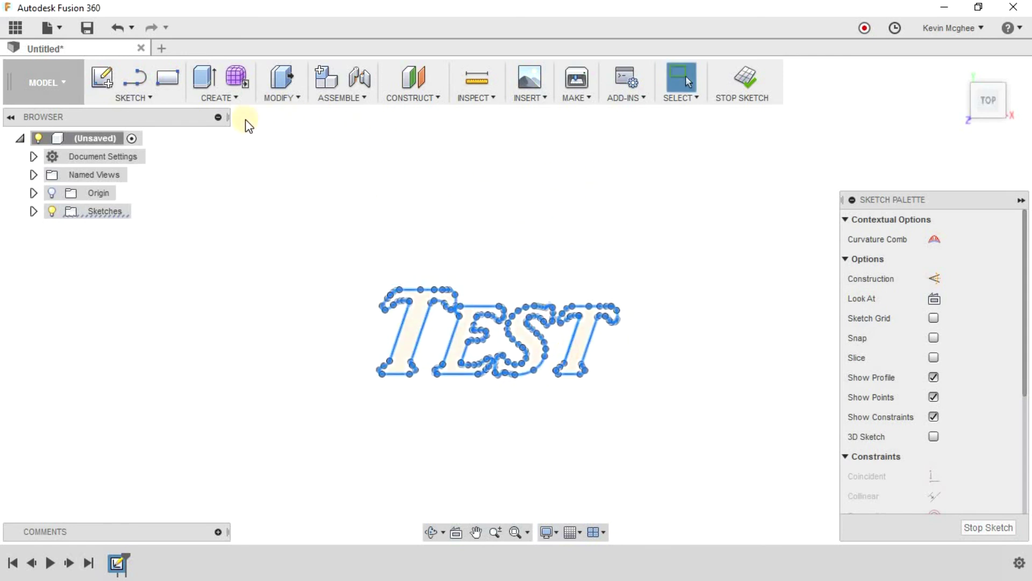
pyautogui.click(168, 98)
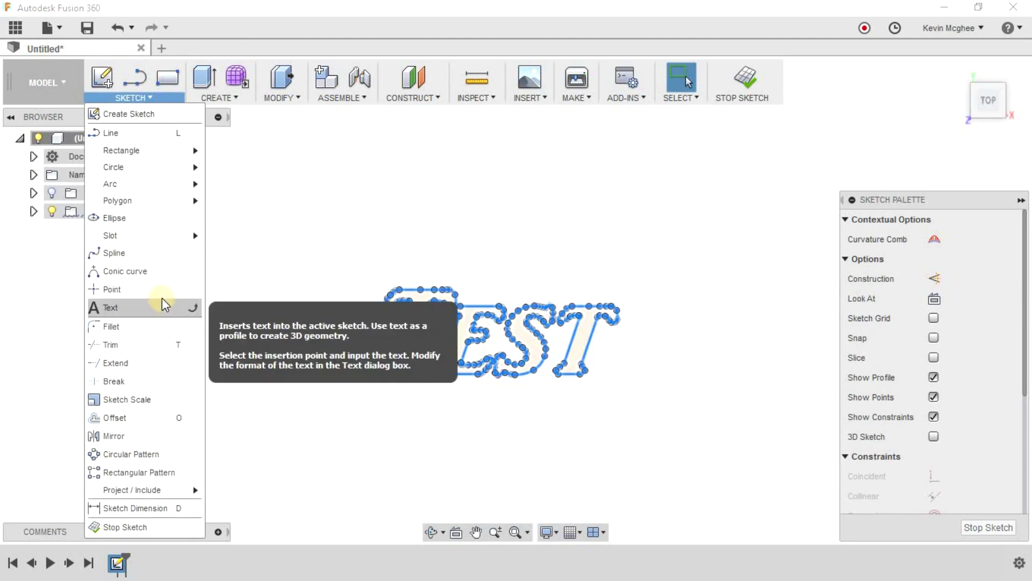
pyautogui.moveTo(164, 185)
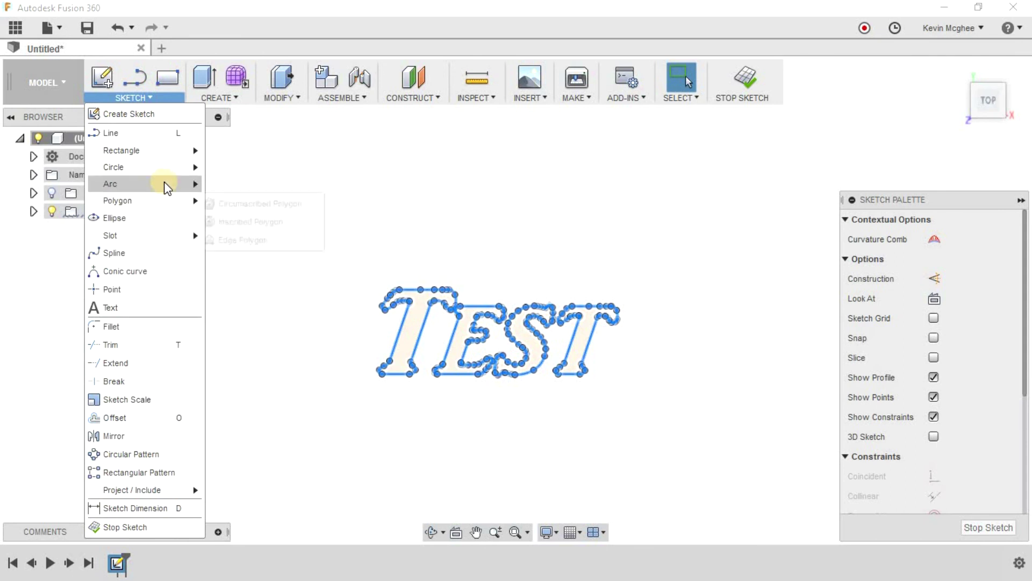